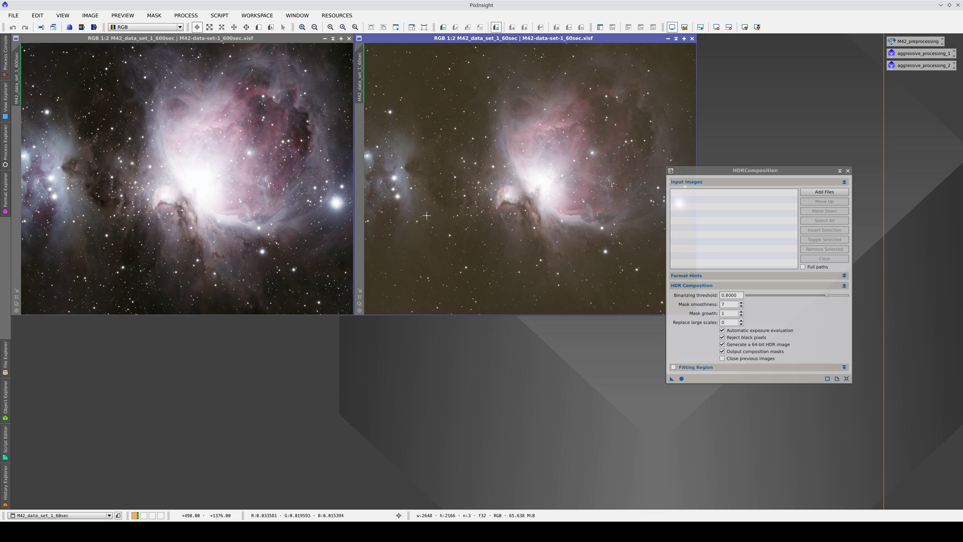
- Close the HDRComposition tool and run the M42_preprocessing script instance in the global context
click(238, 201)
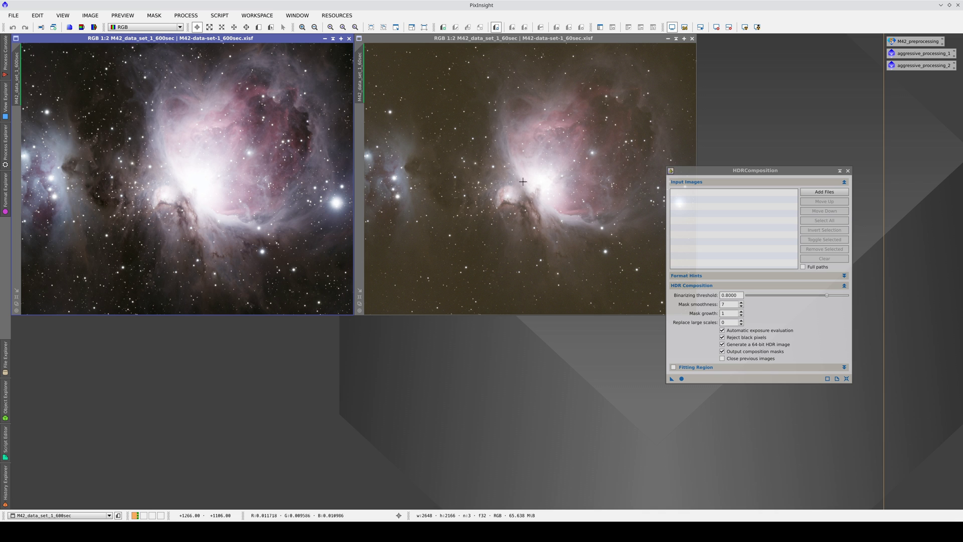
click(720, 171)
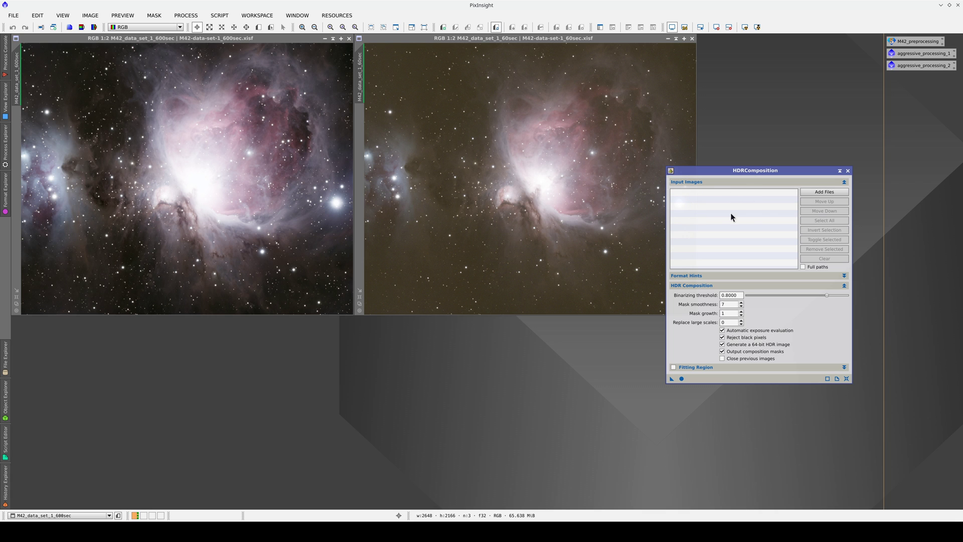
click(848, 171)
right_click(903, 42)
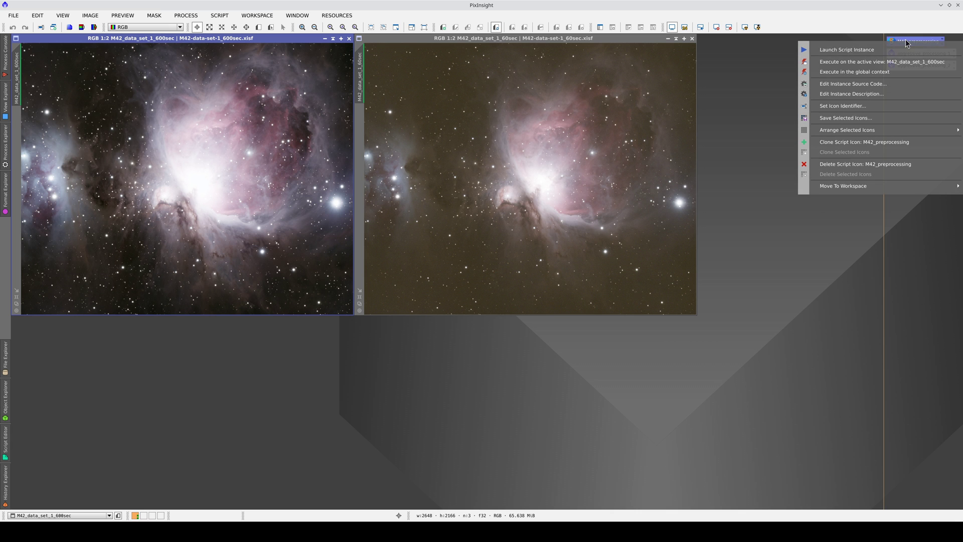
click(870, 73)
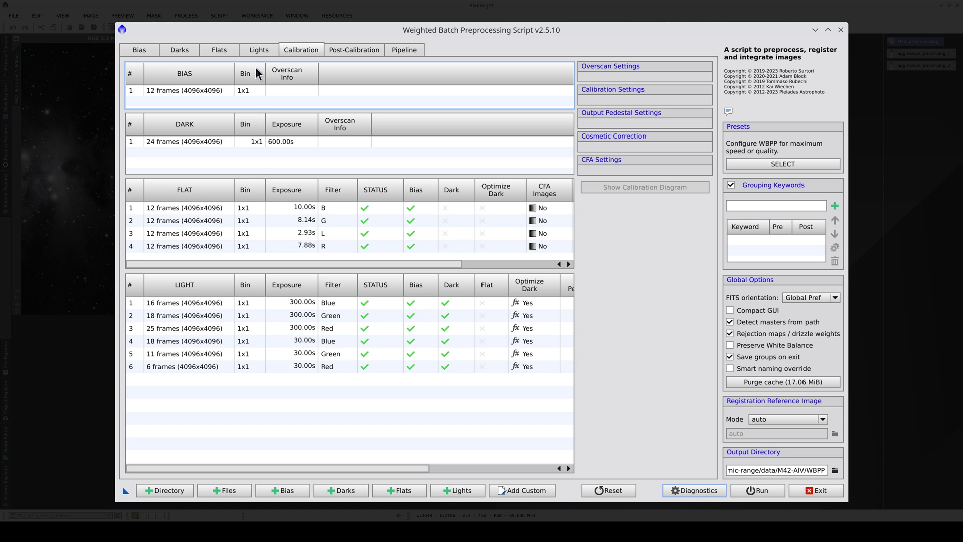
- Examine the 300 s and 30 s light frame groups of the Blue, Green and Red filters, including their calibration overview
click(260, 49)
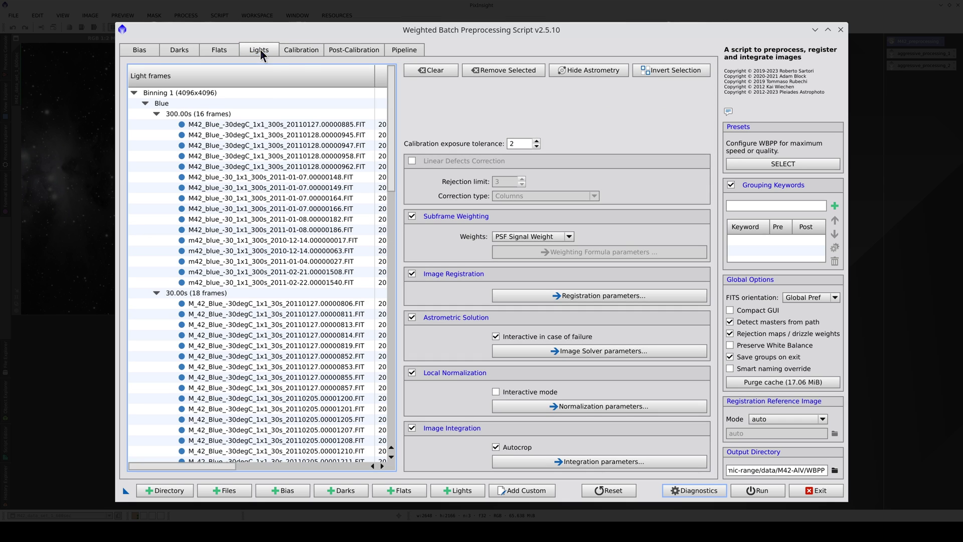
click(513, 144)
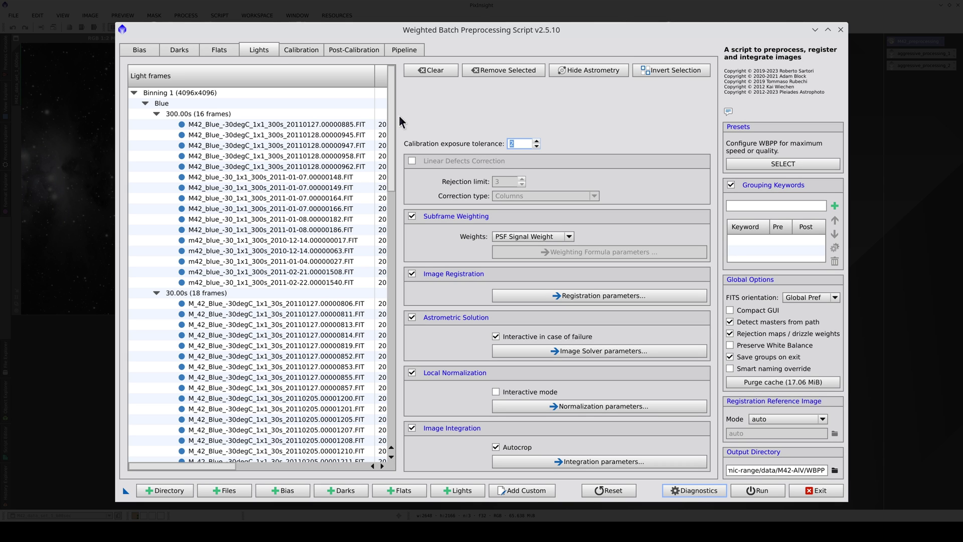
click(212, 102)
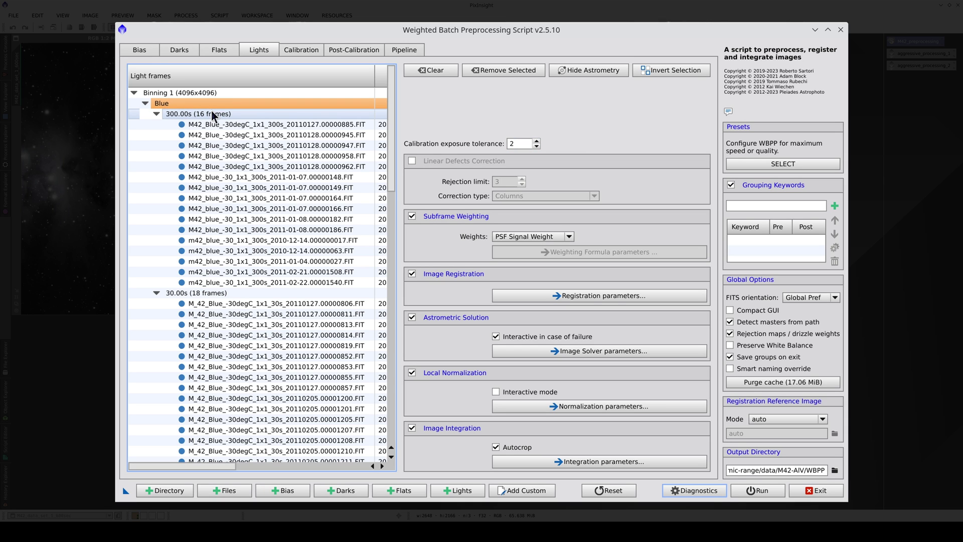
click(212, 113)
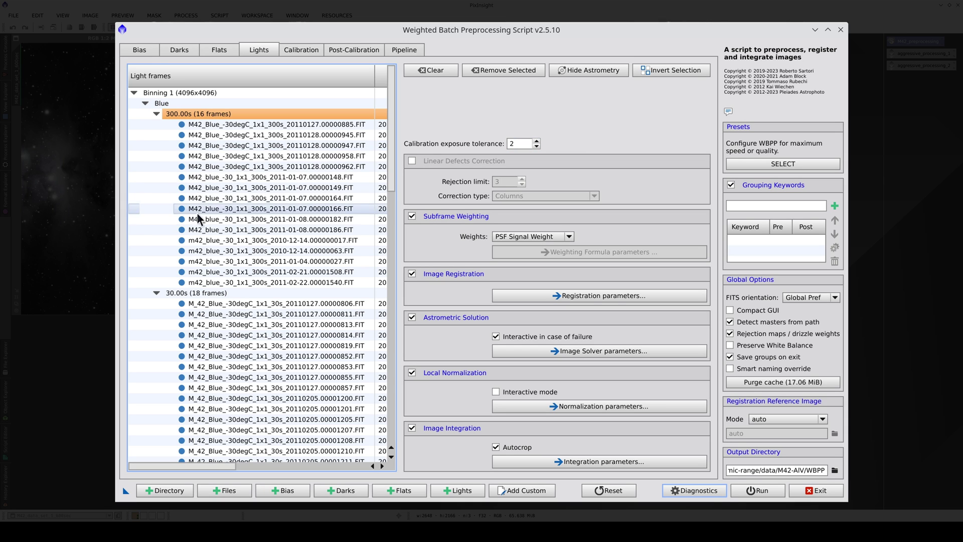
click(206, 292)
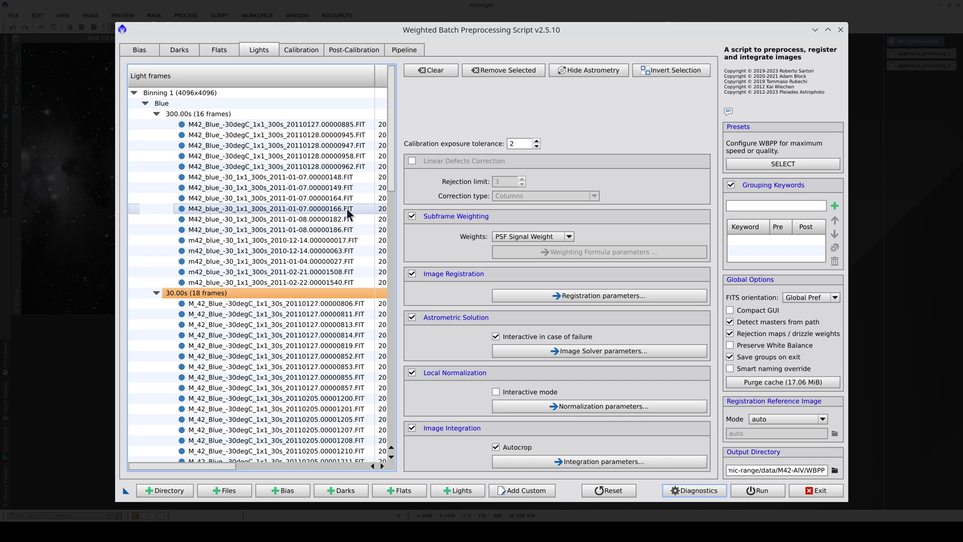
drag(390, 136, 387, 242)
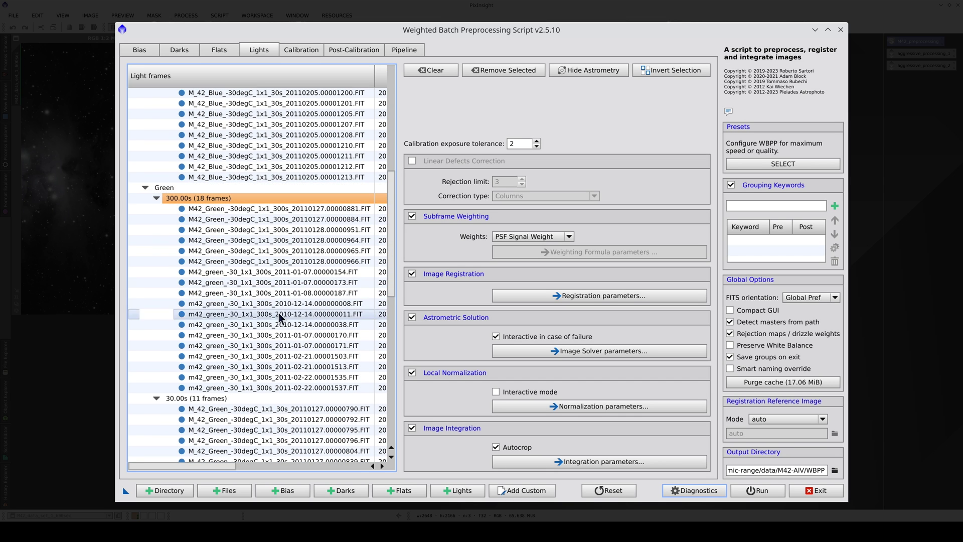
click(268, 398)
drag(392, 254, 394, 391)
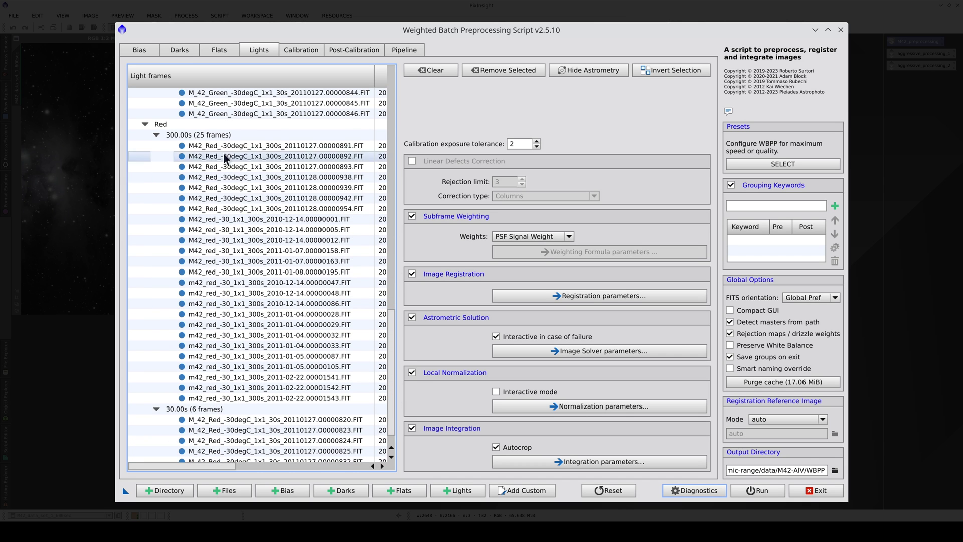
click(216, 134)
click(224, 410)
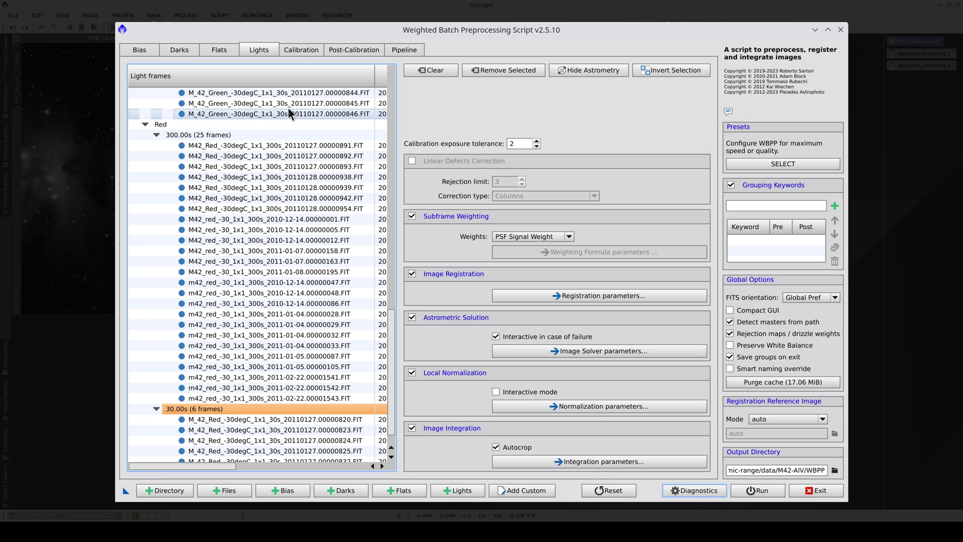
click(300, 51)
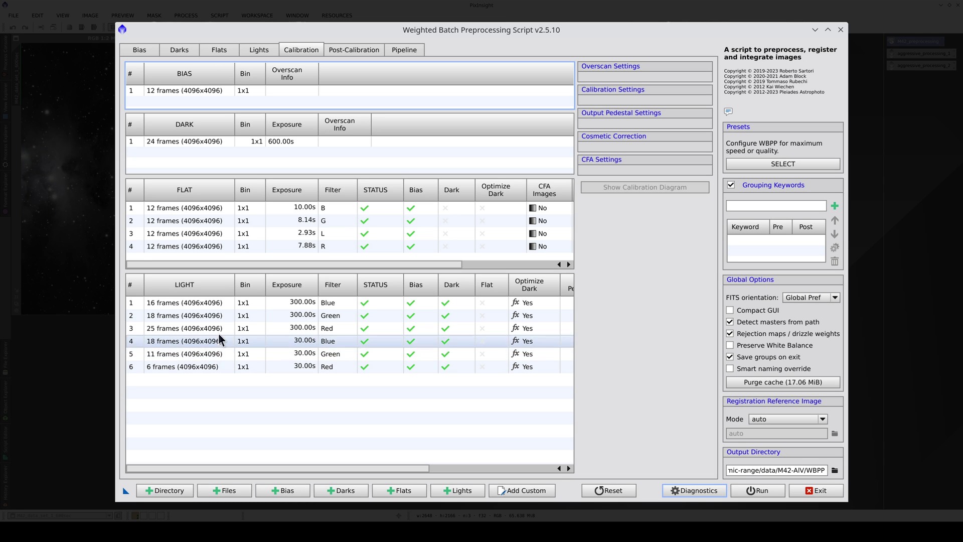
click(266, 49)
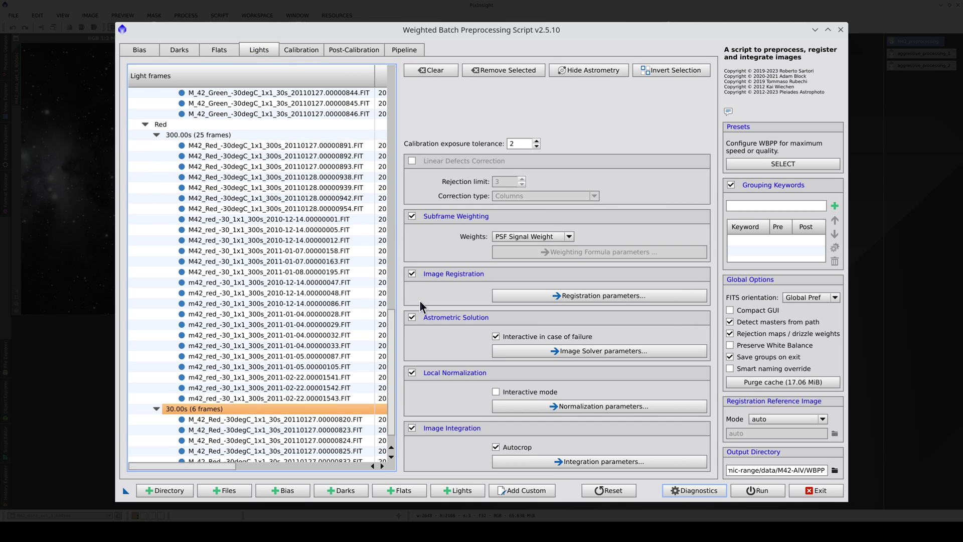
- Turn the Astrometric Solution option off and back on, and exit the preprocessing script
click(412, 317)
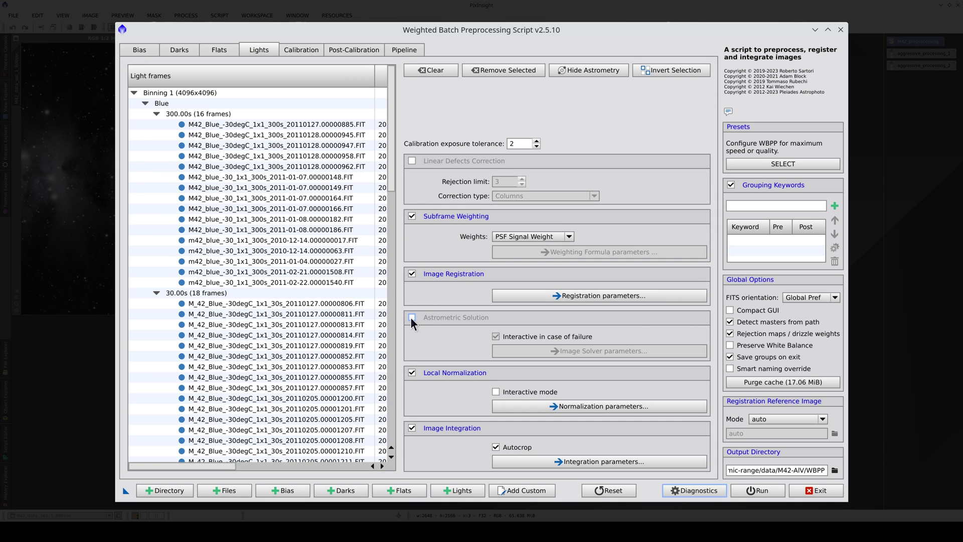
click(411, 317)
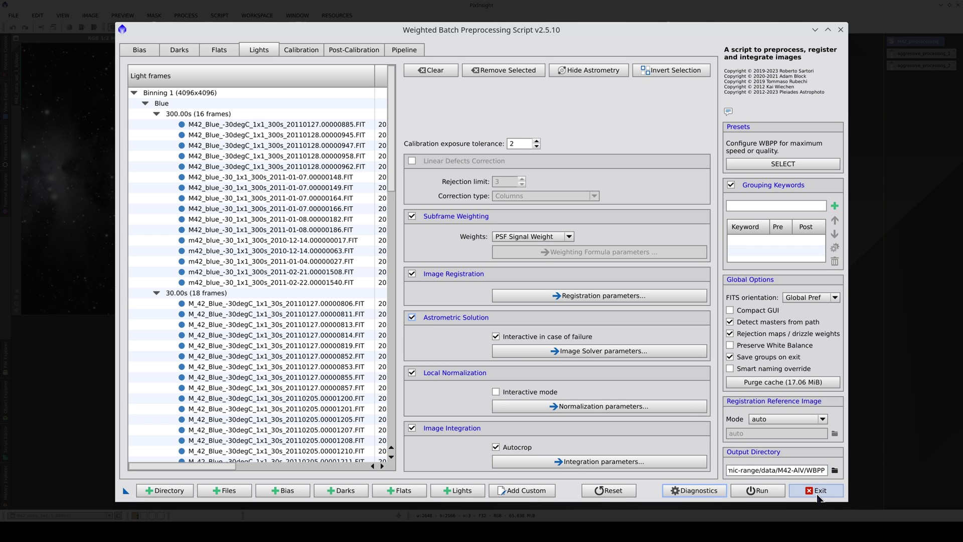
click(818, 491)
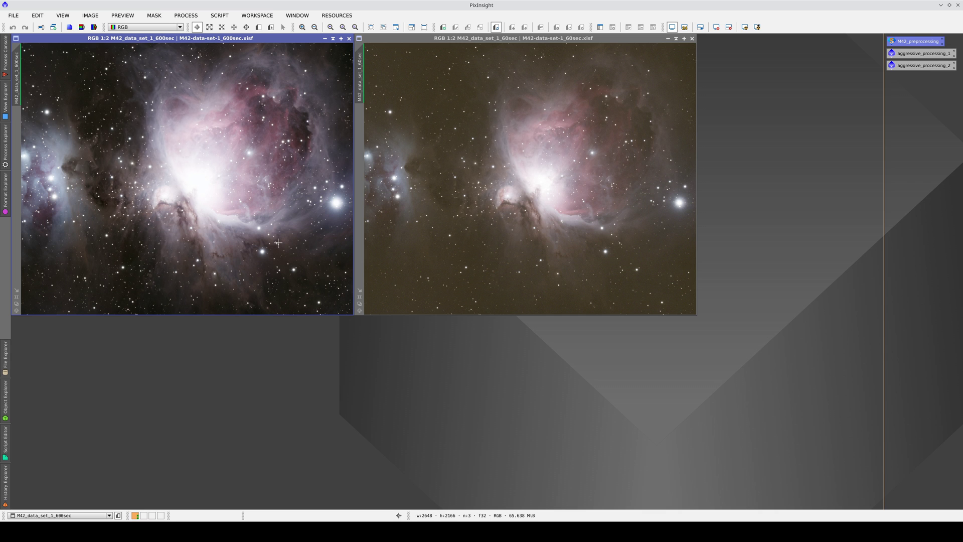
- Draw a preview of about 136 × 52 px on the 60-second image's upper dark sky as SpectrophotometricColorCalibration's background neutralization region of interest
click(432, 241)
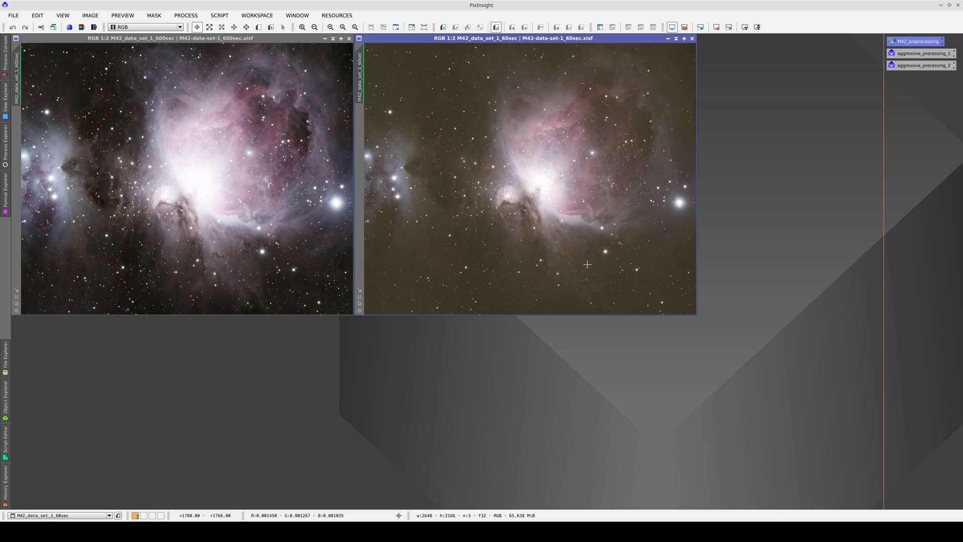
drag(474, 153, 471, 219)
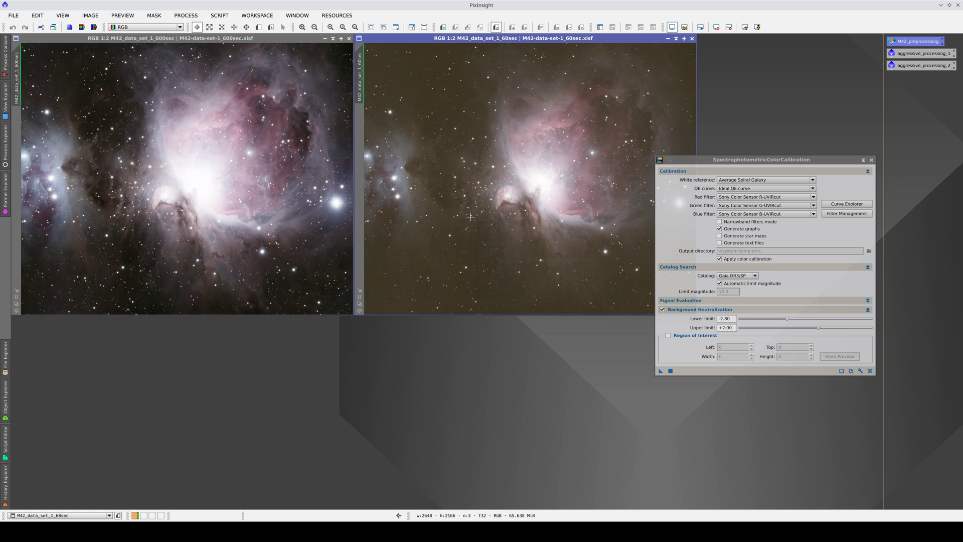
click(714, 163)
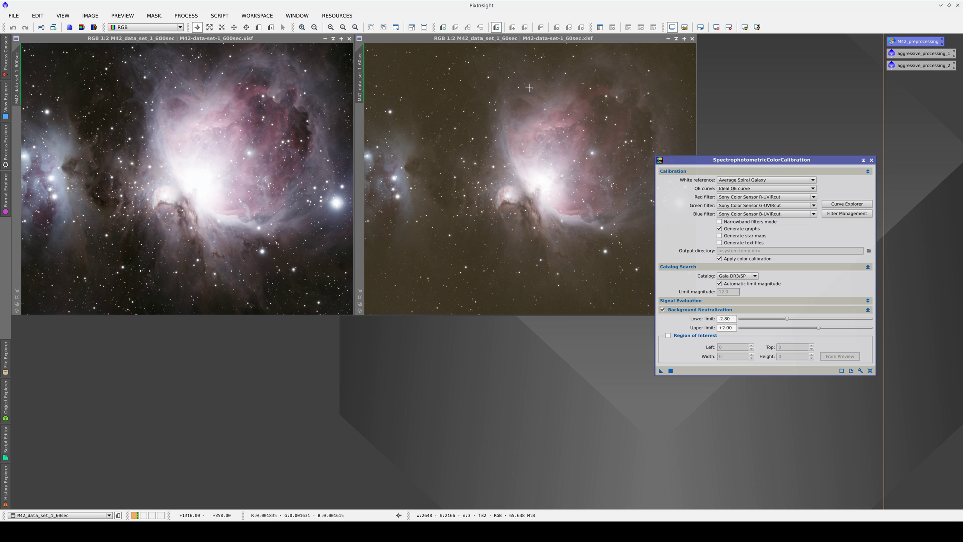
click(259, 27)
drag(433, 45, 457, 59)
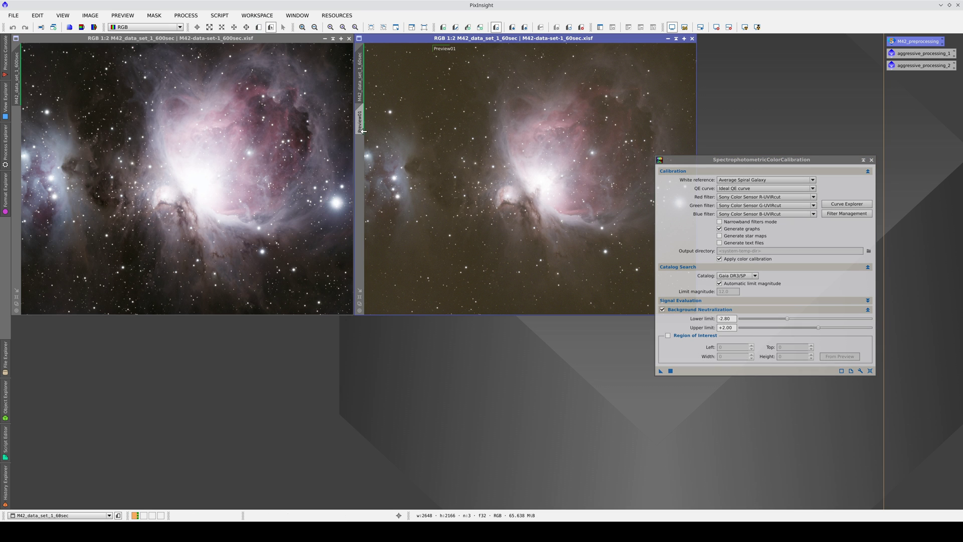
drag(360, 122, 834, 340)
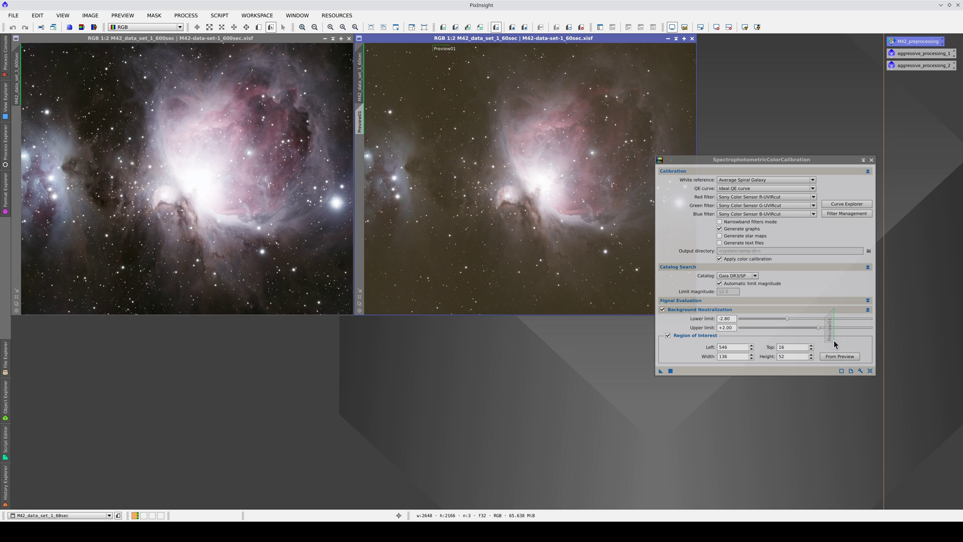
- Apply SpectrophotometricColorCalibration to the 60-second image, close the resulting graphs and move the tool window clear of the image
drag(660, 371, 555, 289)
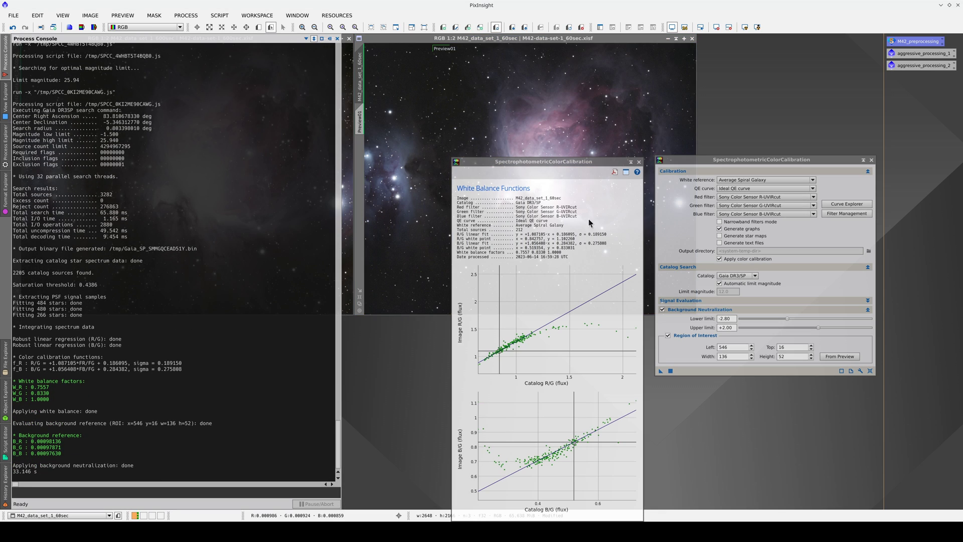
click(639, 161)
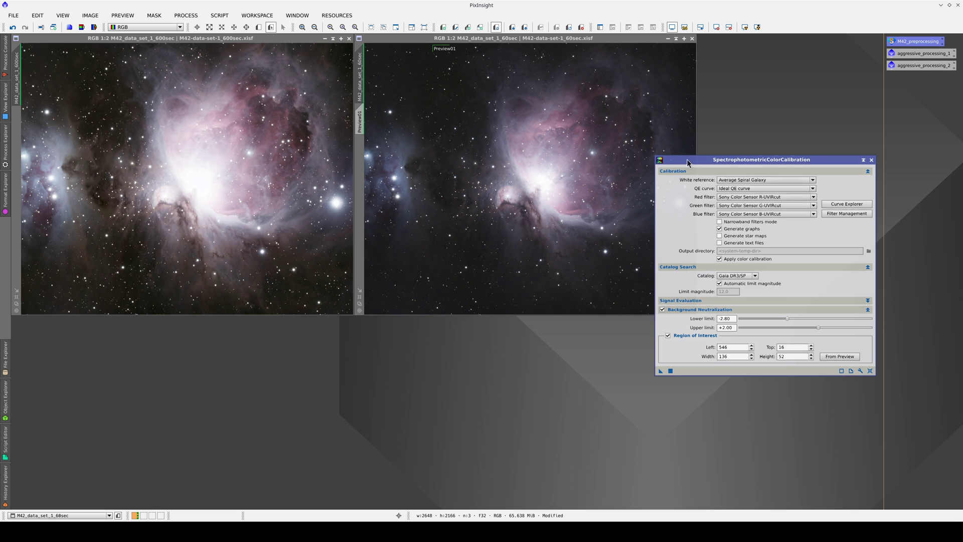
drag(661, 164, 719, 140)
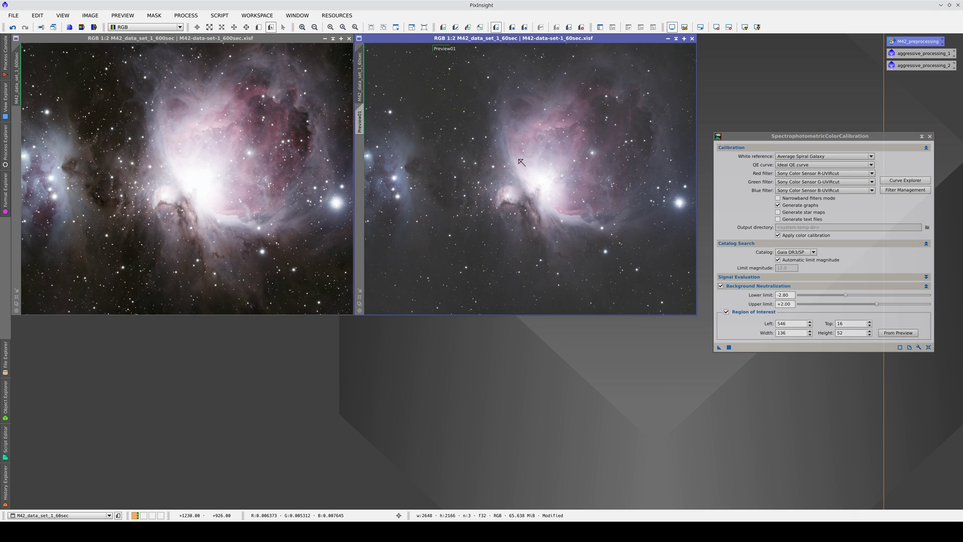
- Save the color-calibrated 60-second image as M42-data-set-1_60sec-SPCC.xisf in 32-bit floating point format
key(ctrl+shift+s)
click(393, 341)
text(-SPCC.xisf)
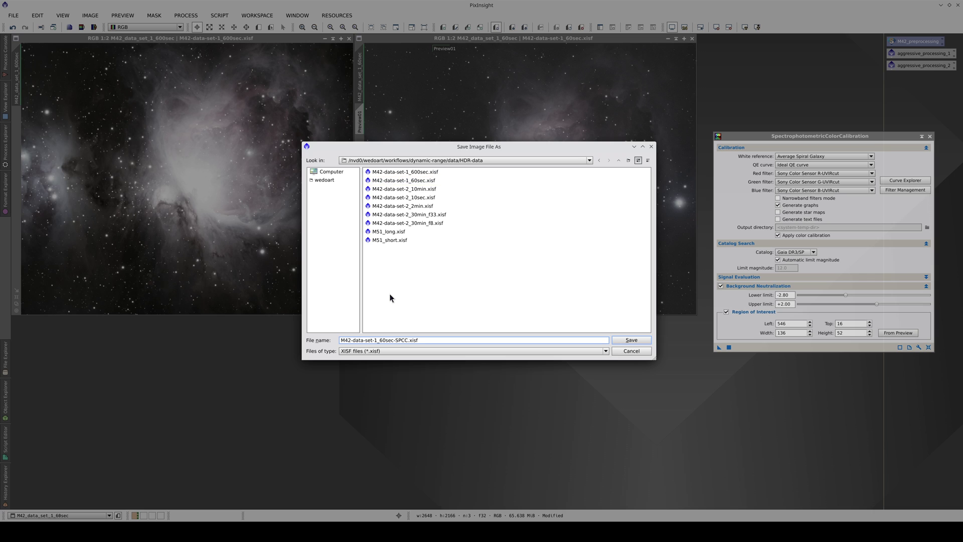
key(Return)
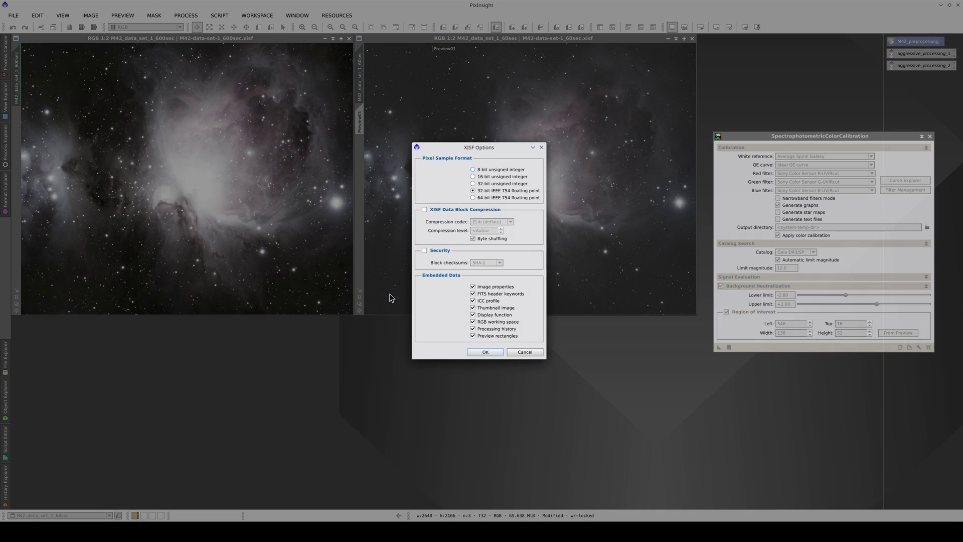
key(Return)
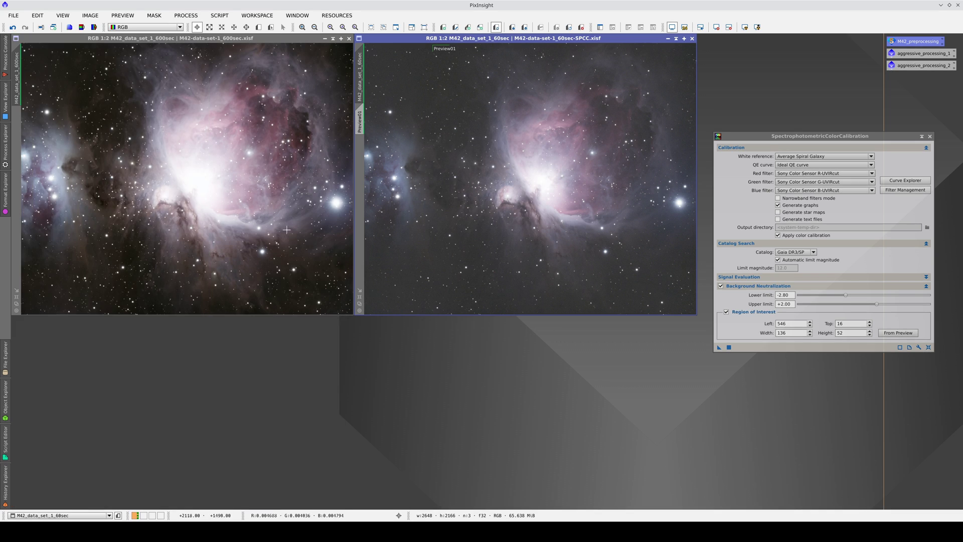
- Open HDRComposition and add M42-data-set-1_600sec.xisf and M42-data-set-1_60sec-SPCC.xisf as input images
click(233, 196)
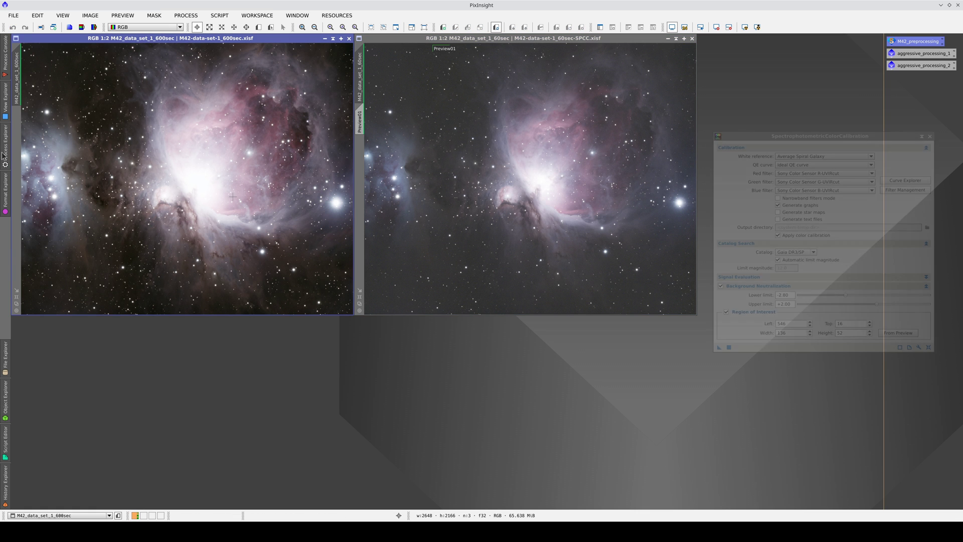
click(5, 146)
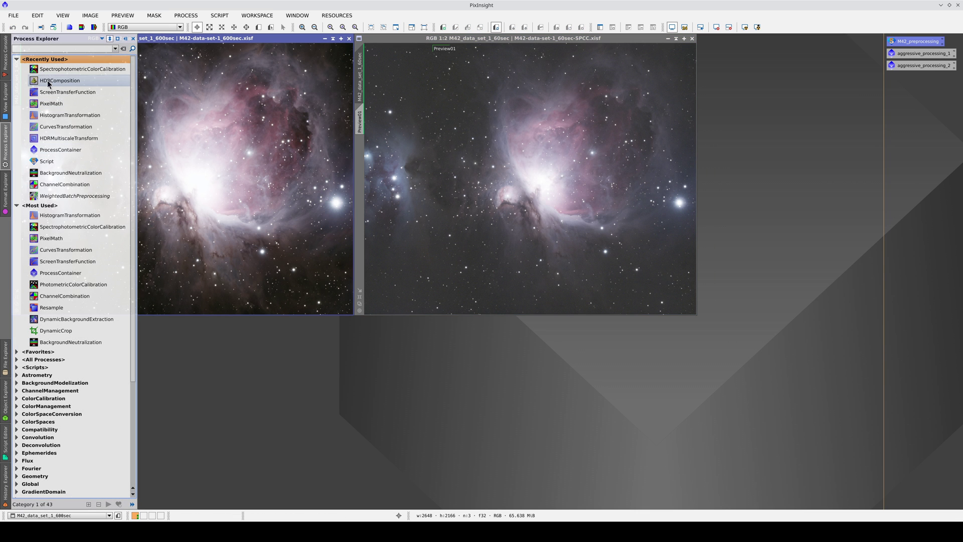
double_click(49, 83)
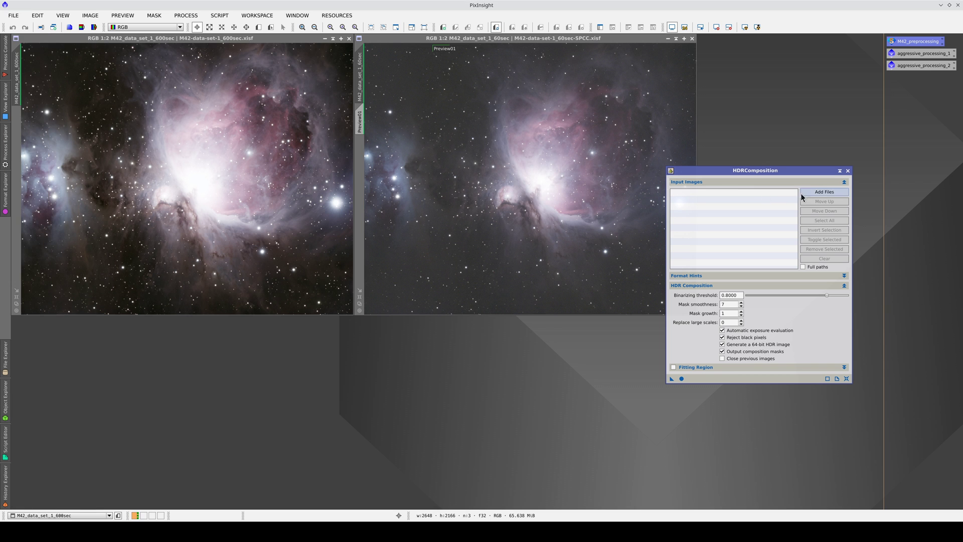
click(811, 192)
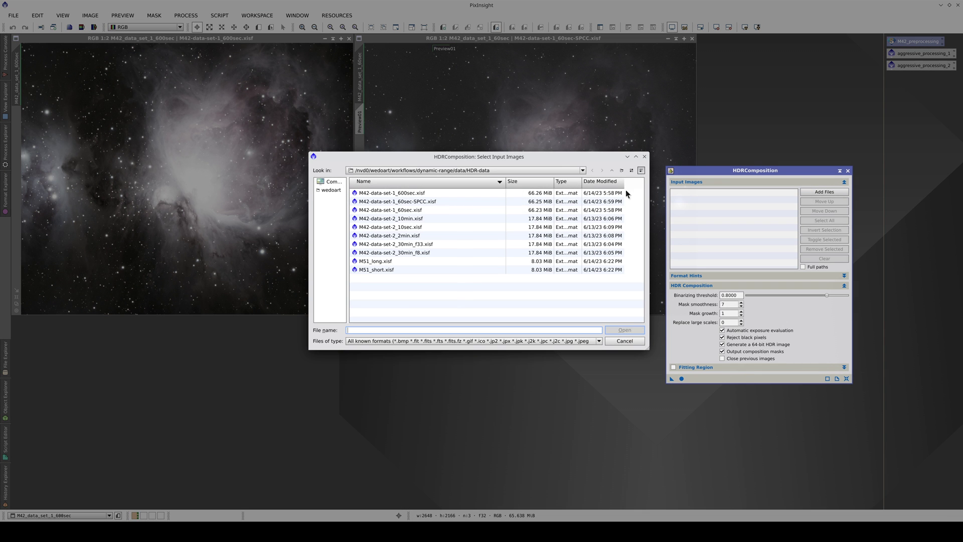
click(423, 201)
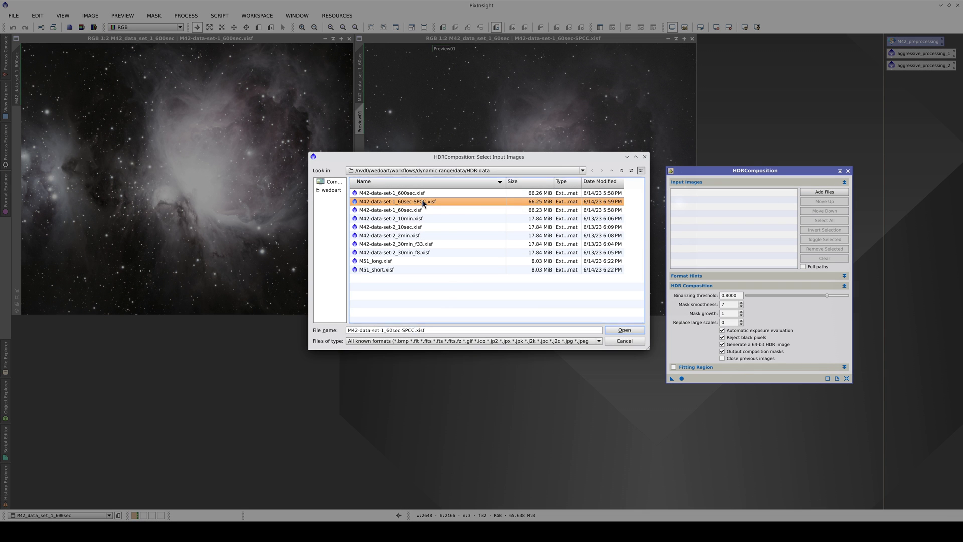
ctrl+click(407, 194)
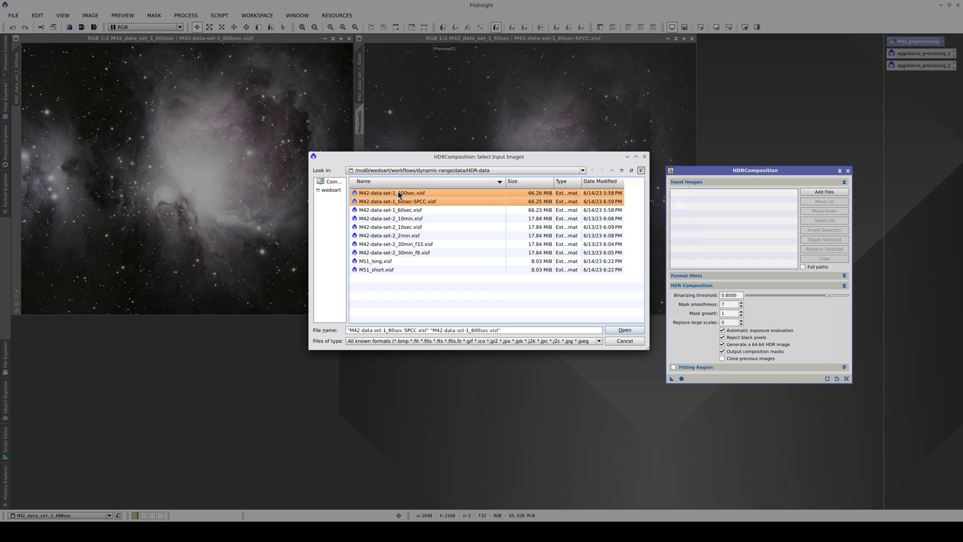
click(625, 331)
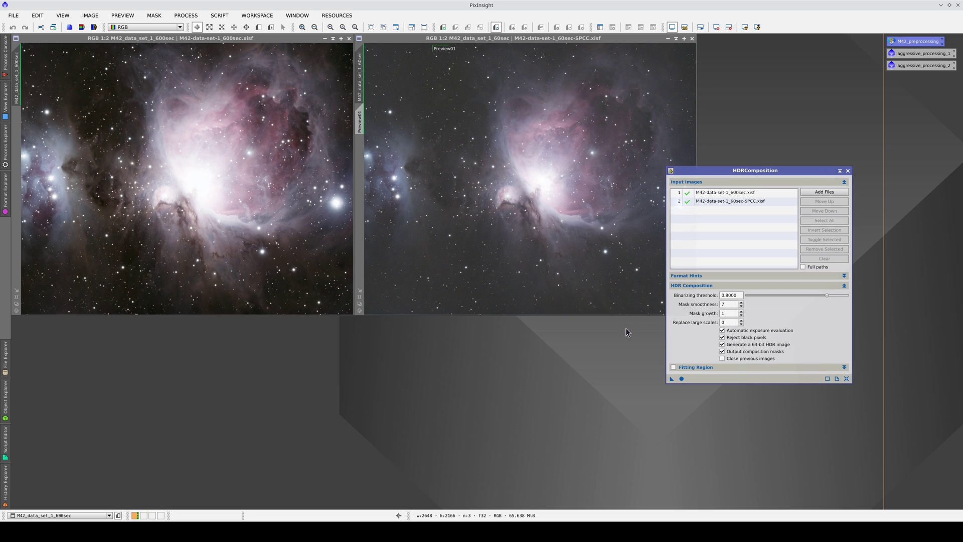
- Run HDRComposition on the two exposures, place the HDR image beside its mask and auto-stretch its screen display
click(681, 379)
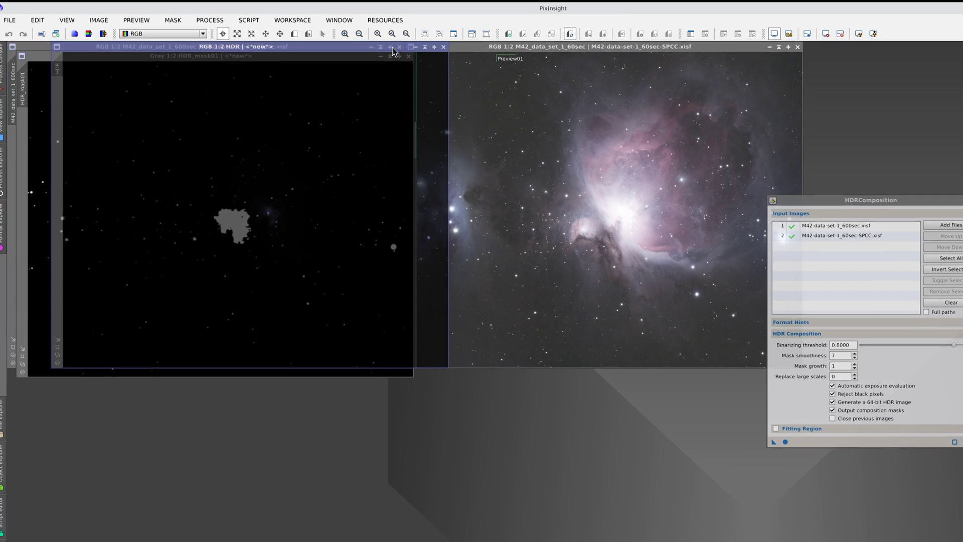
drag(392, 47, 756, 57)
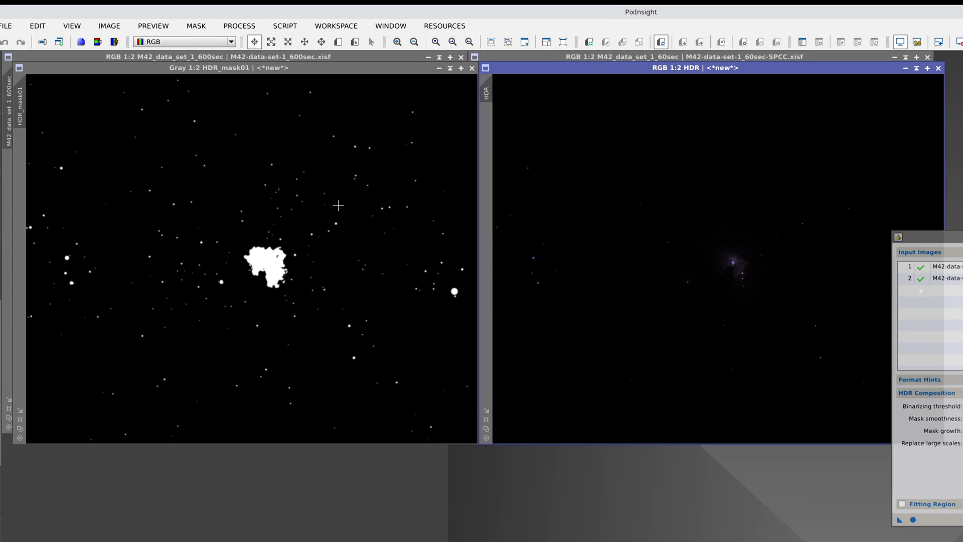
click(339, 256)
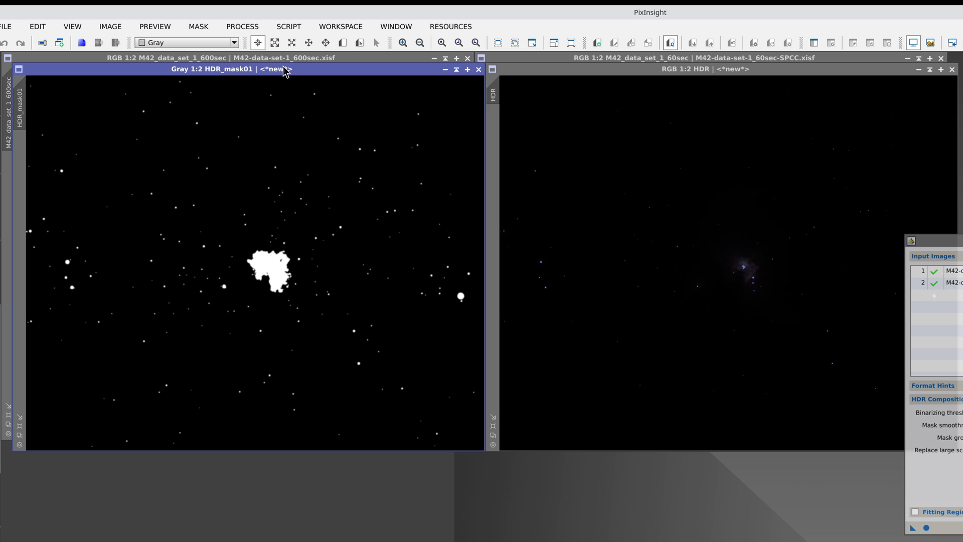
click(721, 178)
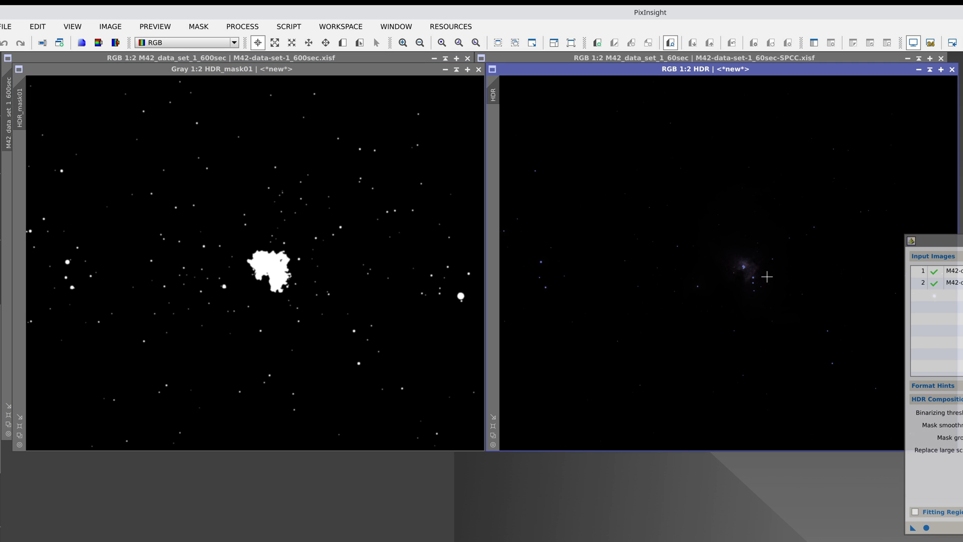
scroll(767, 277, up, 1)
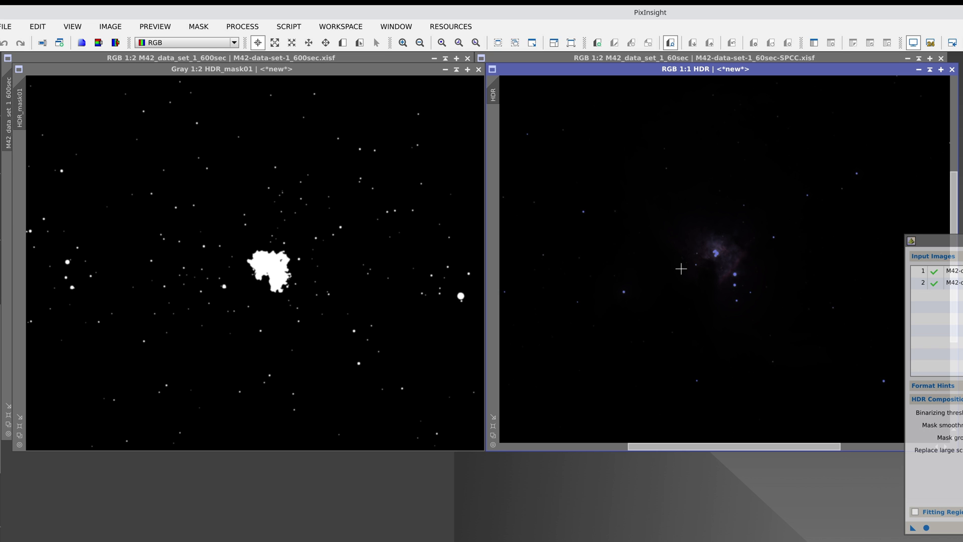
key(ctrl+a)
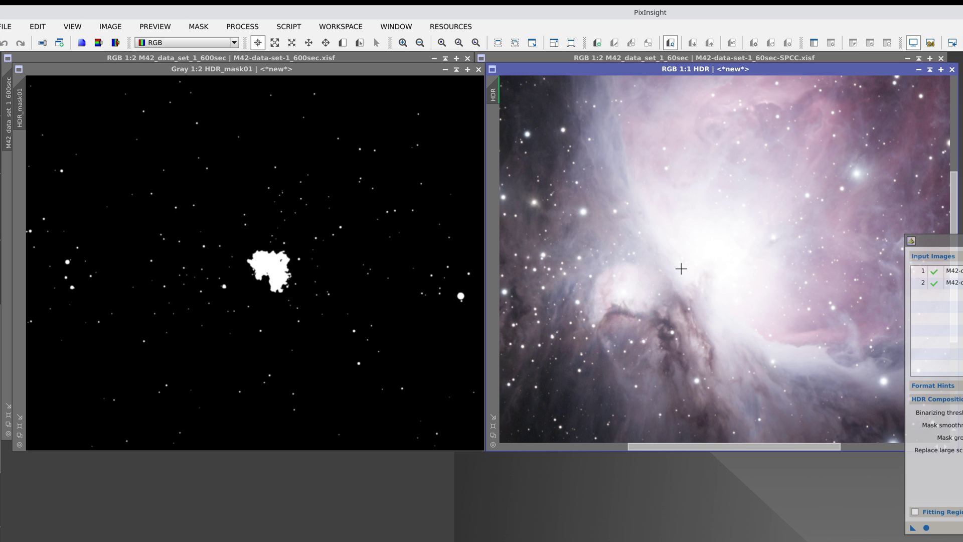
scroll(682, 269, down, 1)
- Apply HDR_mask01 as an inverted mask to the 600-second image and turn off that image's screen stretch
drag(317, 72, 628, 137)
drag(321, 175, 17, 170)
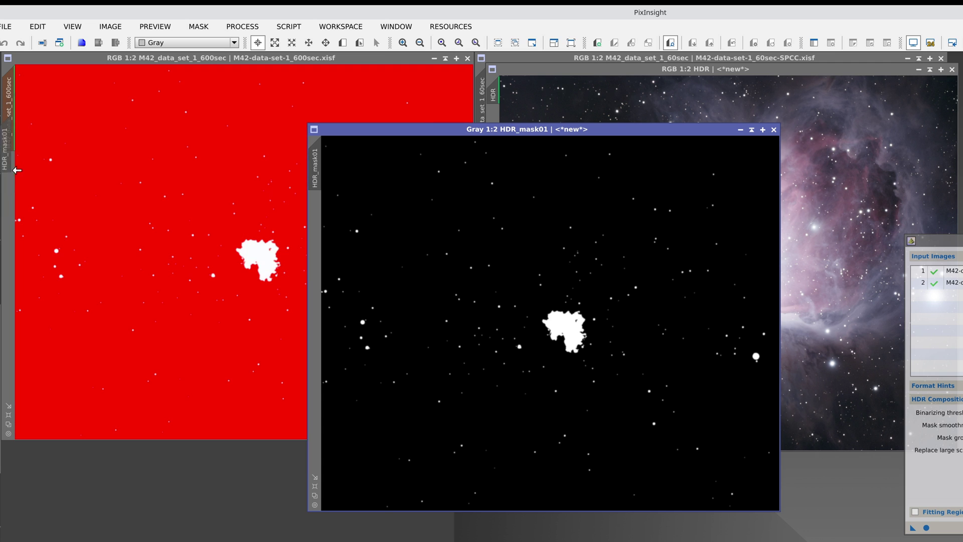
click(851, 43)
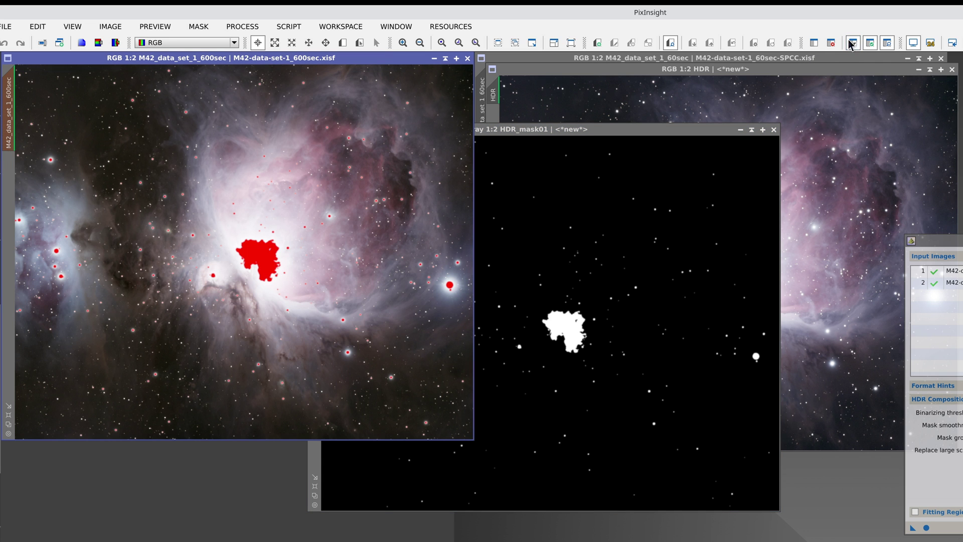
click(915, 47)
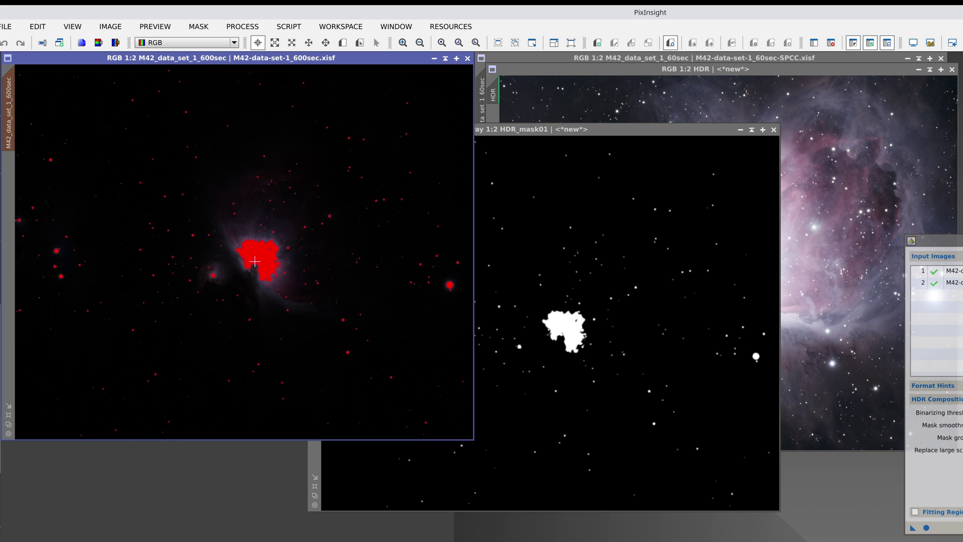
scroll(254, 262, up, 2)
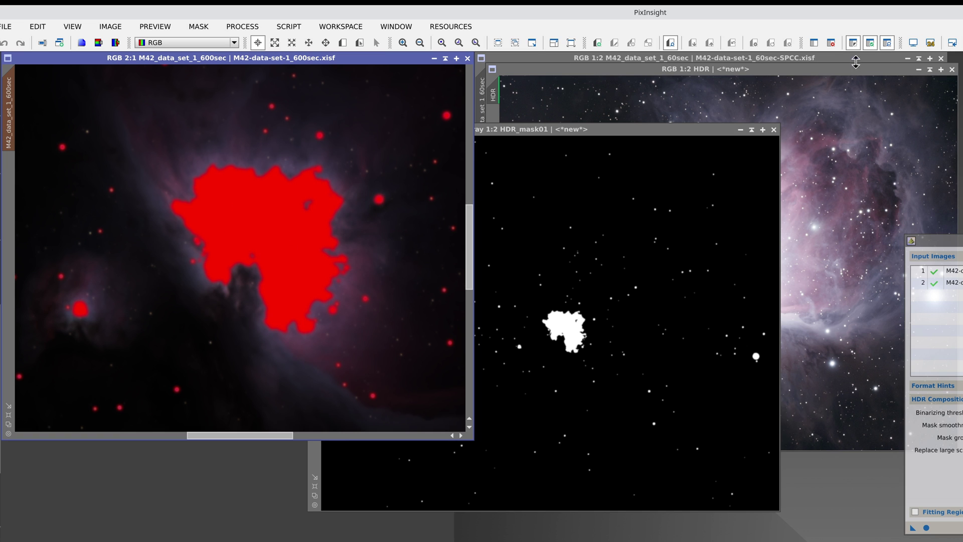
- Show and hide the mask overlay on the unstretched 600-second image to examine which parts of the bright core it covers
click(888, 43)
click(889, 44)
click(889, 43)
click(889, 43)
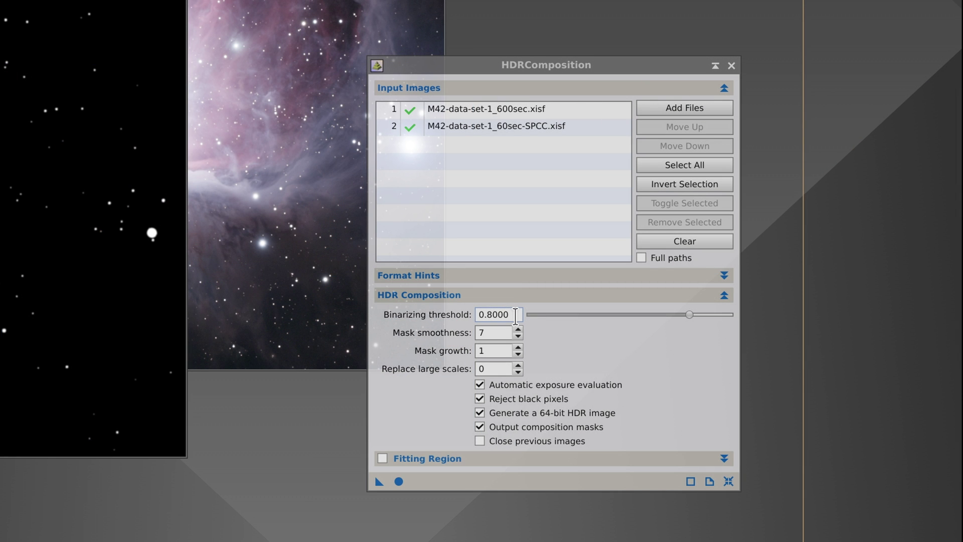
click(515, 317)
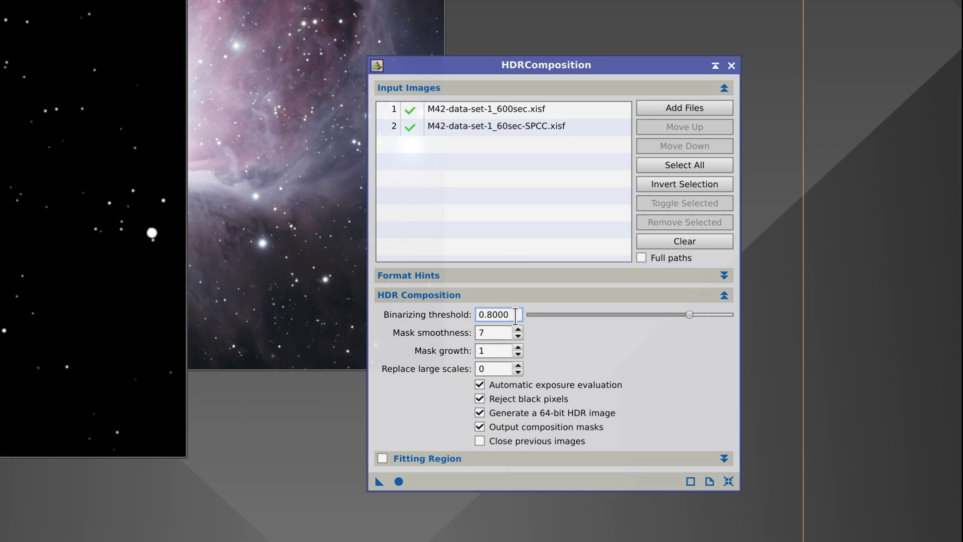
drag(511, 317, 475, 312)
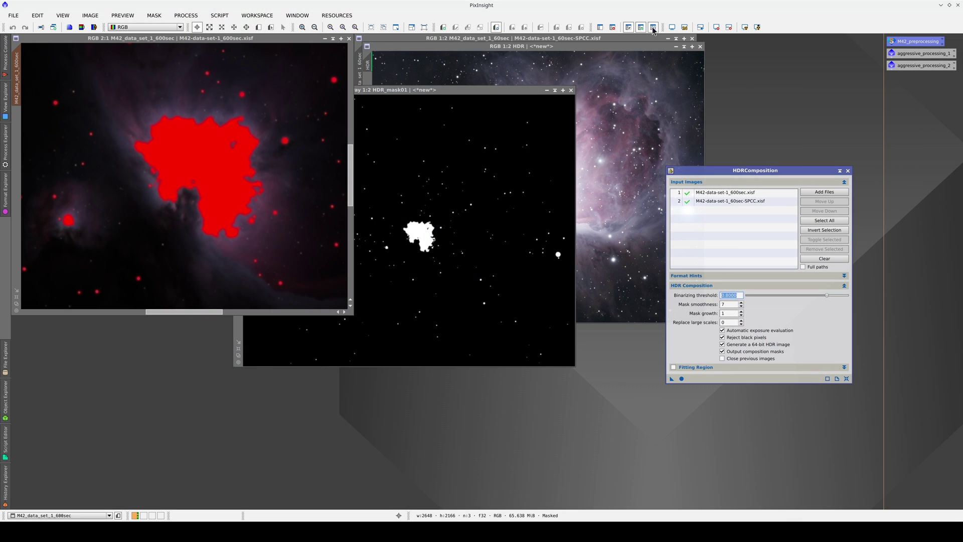
click(654, 28)
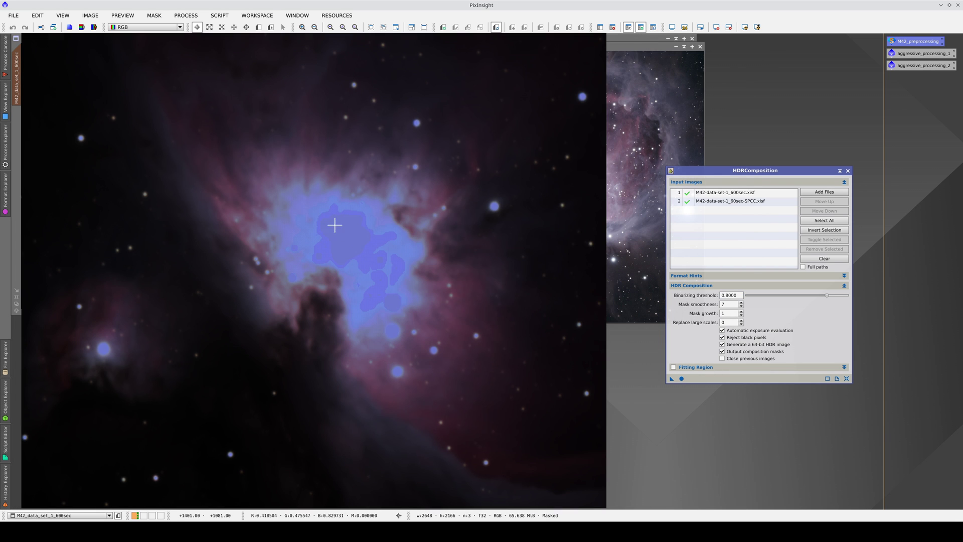
drag(304, 206, 344, 230)
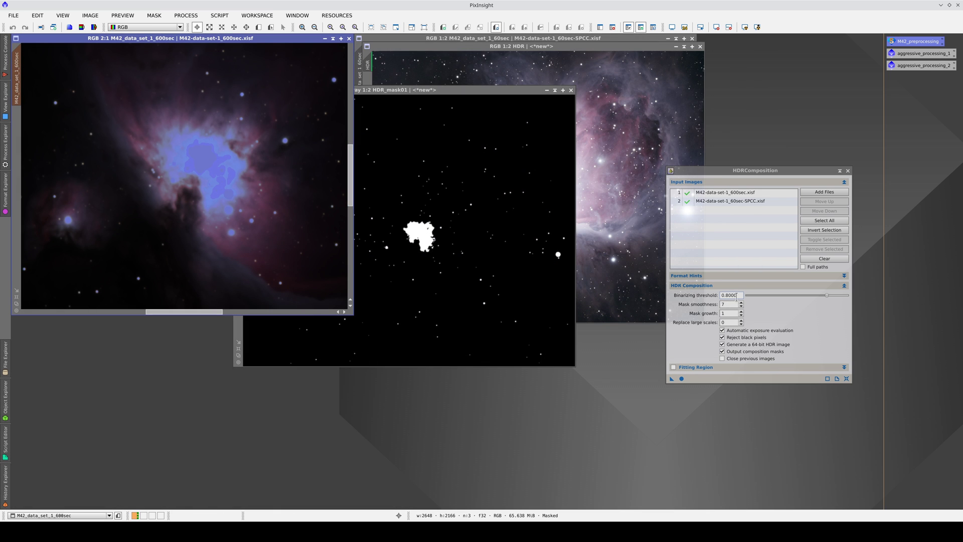
- Rerun HDRComposition with a binarizing threshold of 0.5 and place the new mask beside the first one
drag(740, 296, 727, 298)
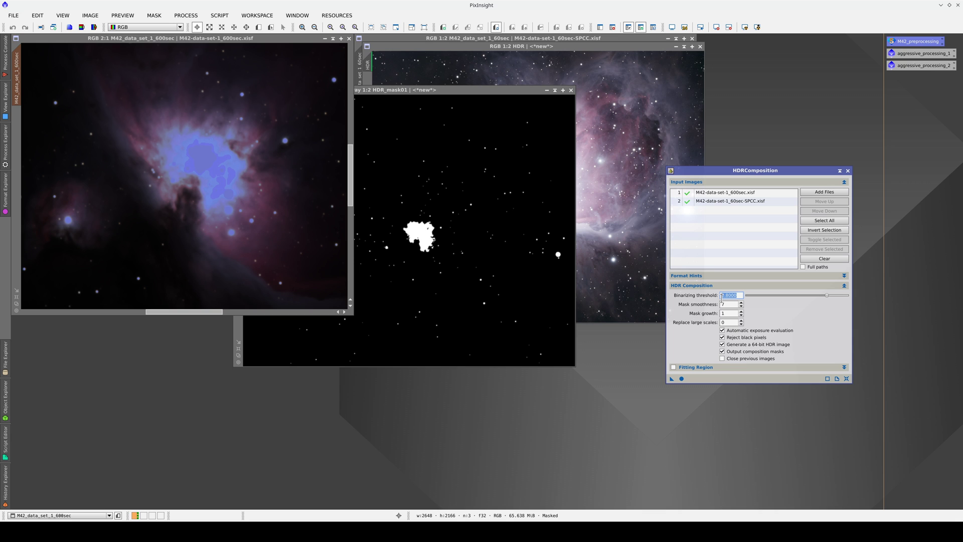
key(BackSpace)
click(729, 304)
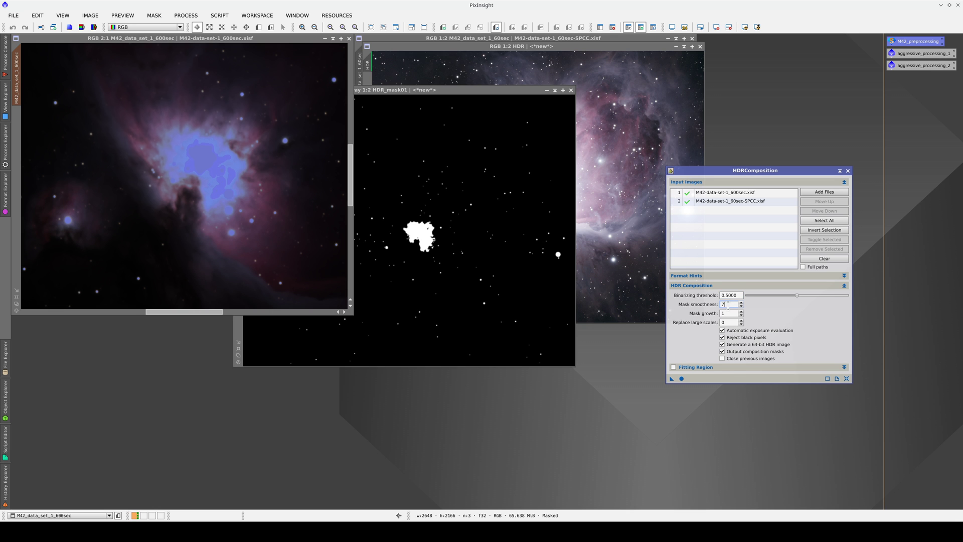
click(681, 378)
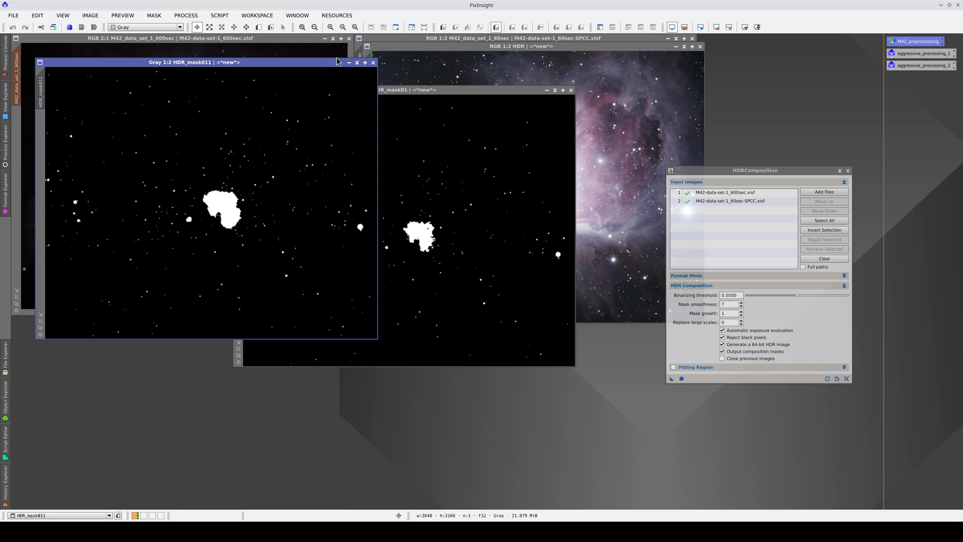
drag(306, 67, 301, 94)
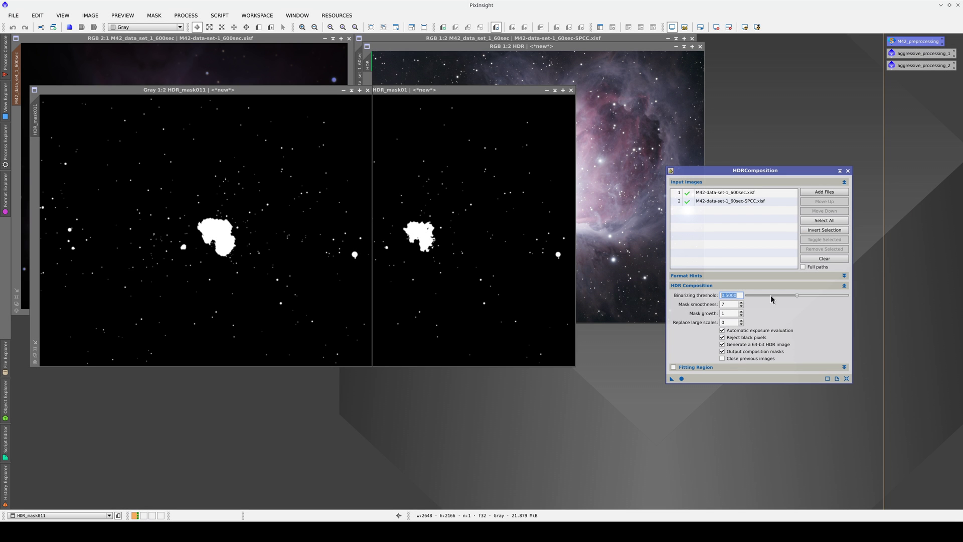
- Set the binarizing threshold to 0.80 and the mask smoothness to 1, and rerun HDRComposition
drag(797, 296, 802, 297)
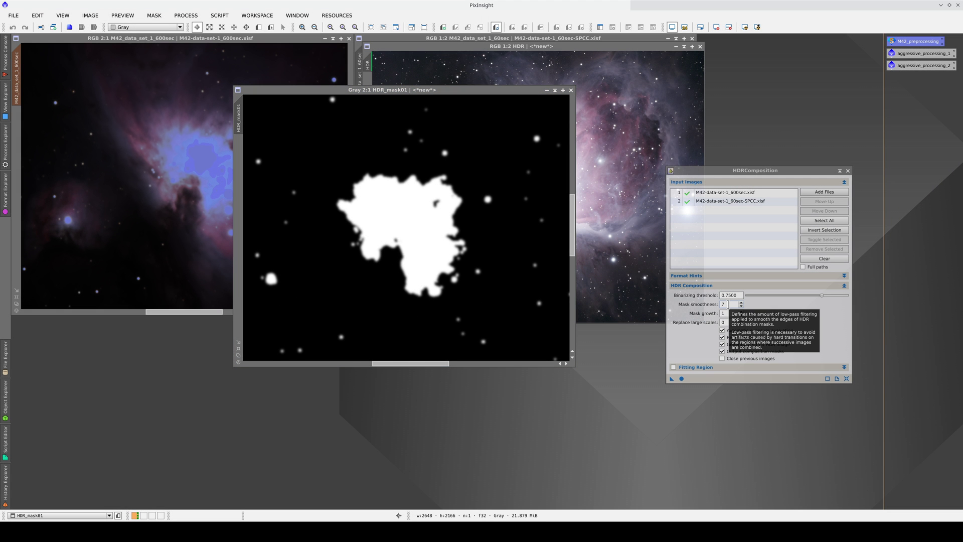
double_click(723, 305)
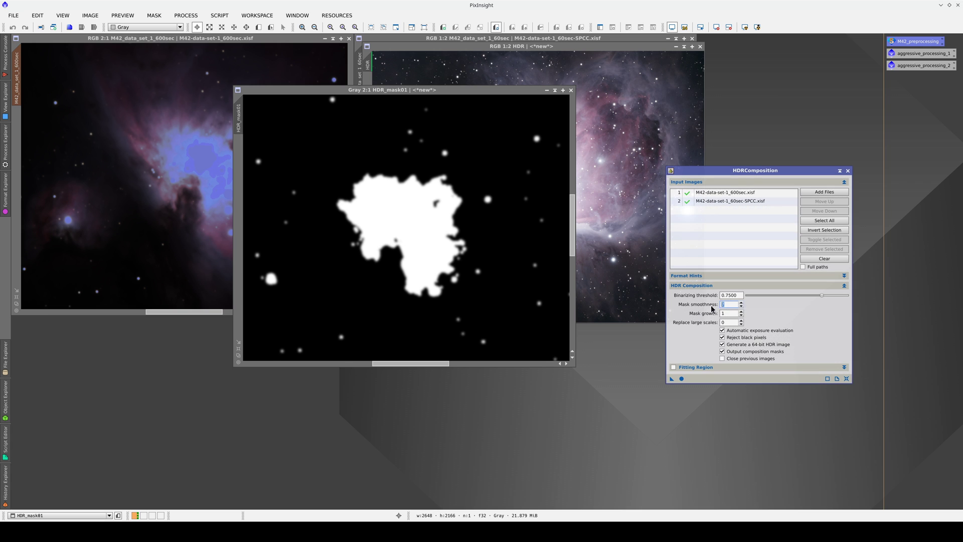
double_click(722, 313)
click(726, 304)
scroll(731, 304, down, 5)
scroll(731, 304, down, 1)
double_click(734, 295)
text(80)
key(Tab)
click(681, 378)
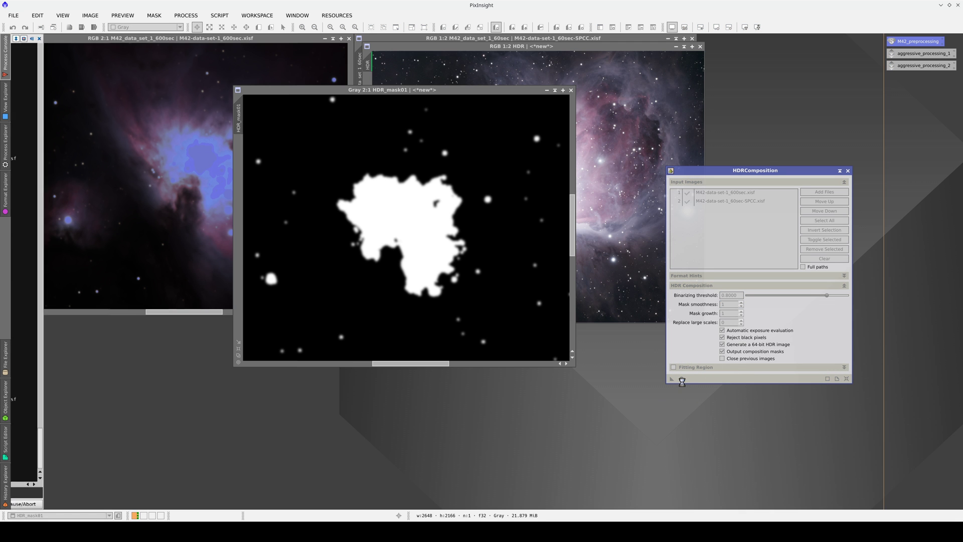
- Place HDR_mask011 and HDR_mask01 side by side at 2:1 and compare the softness of their edges
drag(365, 72, 368, 177)
click(338, 126)
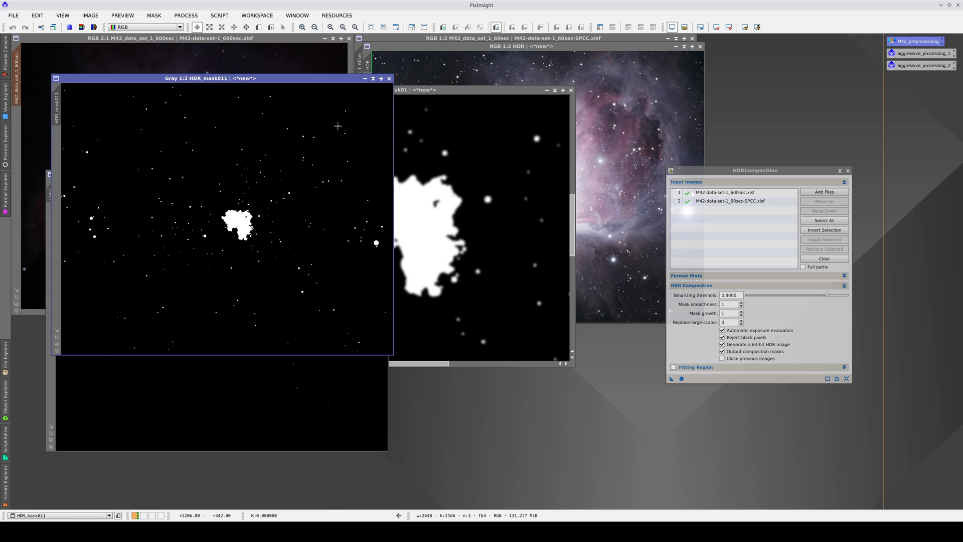
click(445, 213)
drag(239, 123, 87, 119)
drag(338, 91, 499, 79)
click(259, 206)
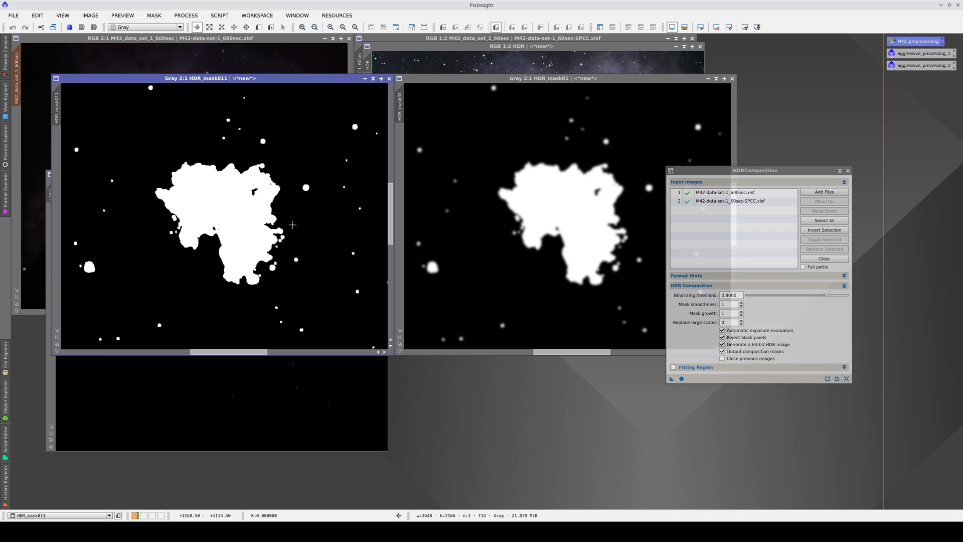
- Apply HDR_mask011 as an inverted mask to HDR1, hide the mask overlay and auto-stretch the screen display
click(69, 396)
click(56, 136)
drag(57, 136, 49, 211)
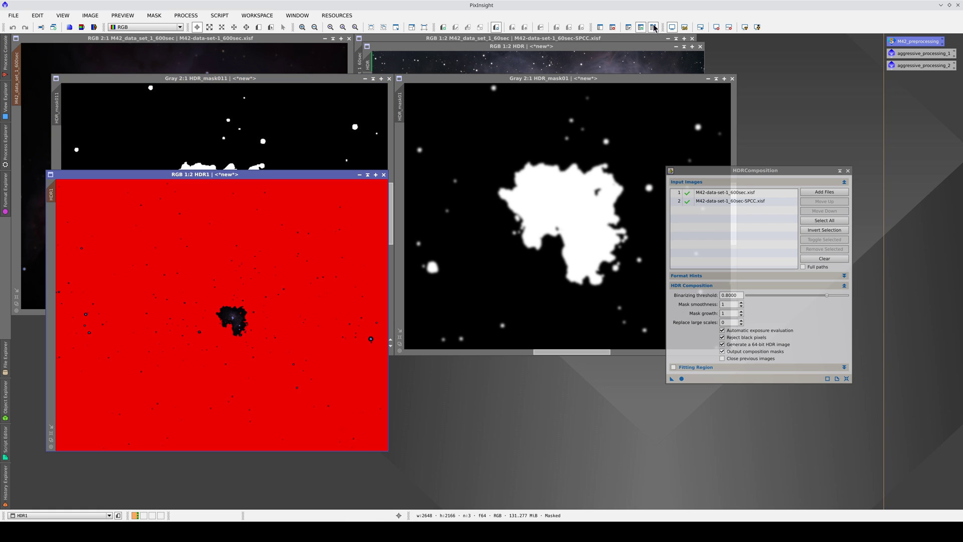
click(629, 27)
click(654, 28)
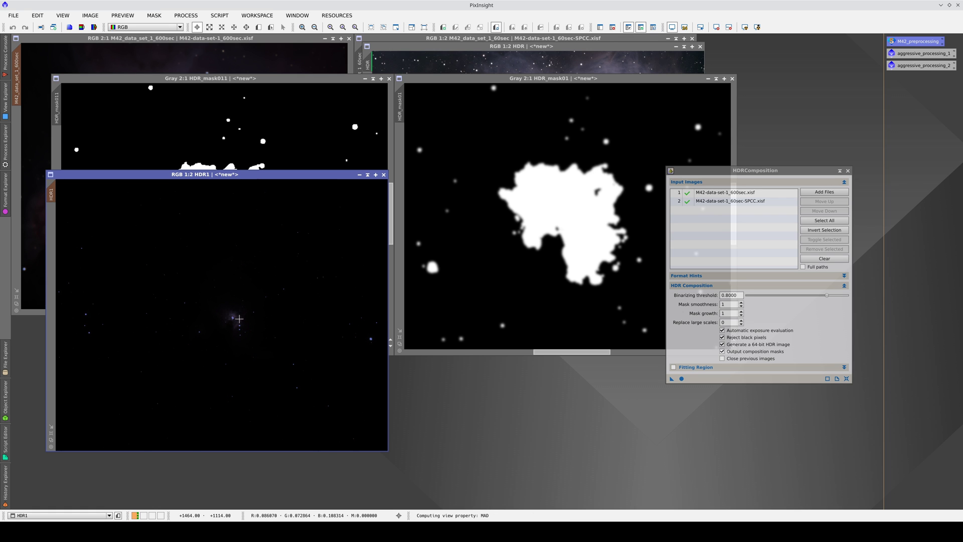
key(ctrl+a)
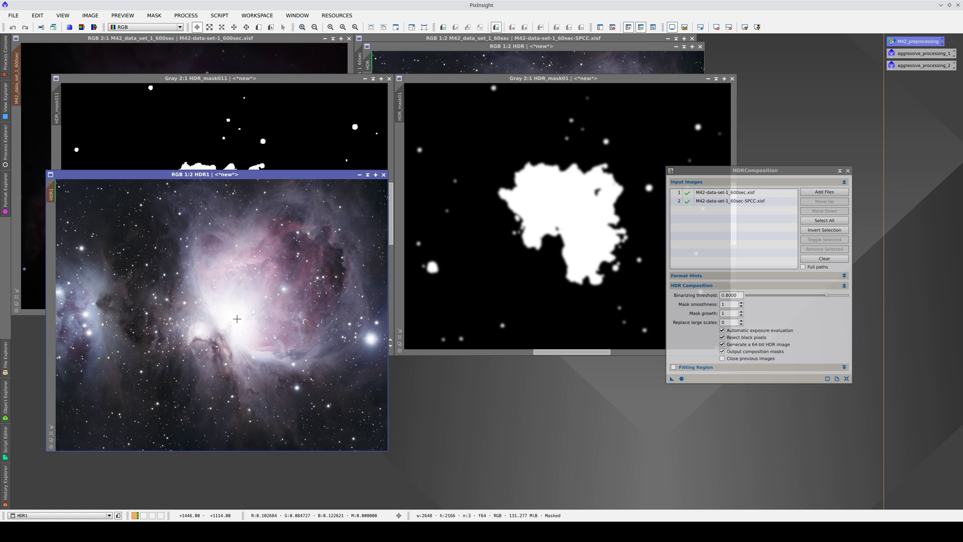
- Toggle the mask overlay on HDR1's nebula core at closer zoom to examine the transition between the two exposures
scroll(237, 318, up, 1)
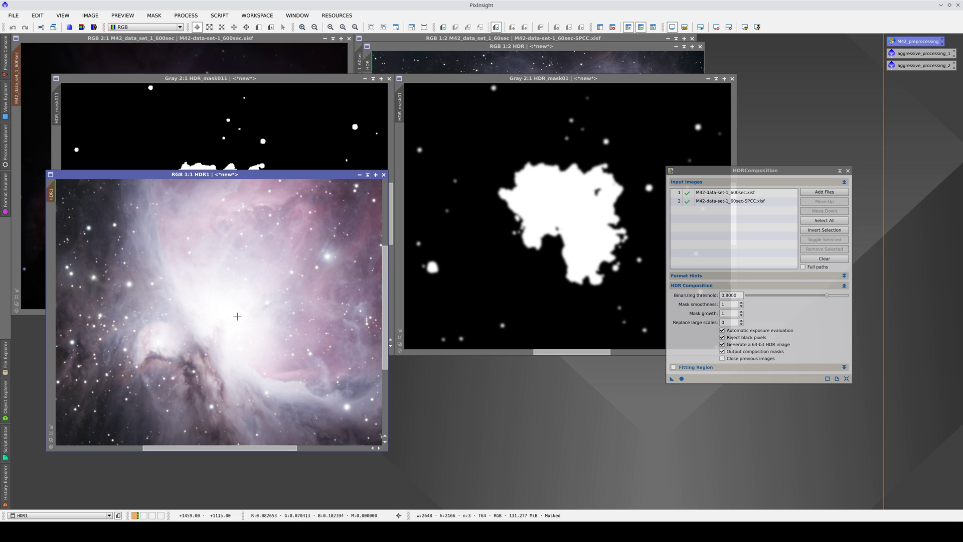
click(655, 31)
click(654, 32)
click(654, 28)
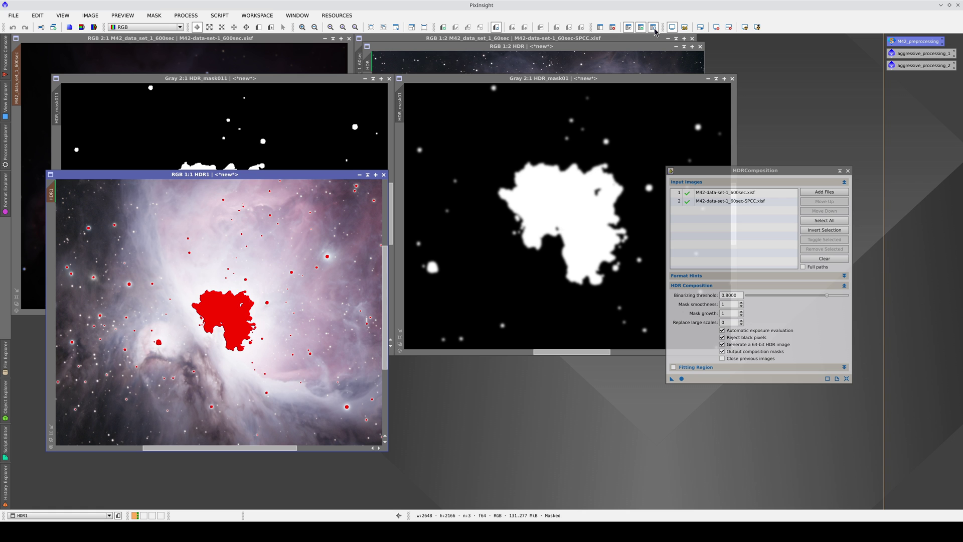
click(653, 30)
click(654, 29)
click(655, 30)
scroll(242, 280, up, 1)
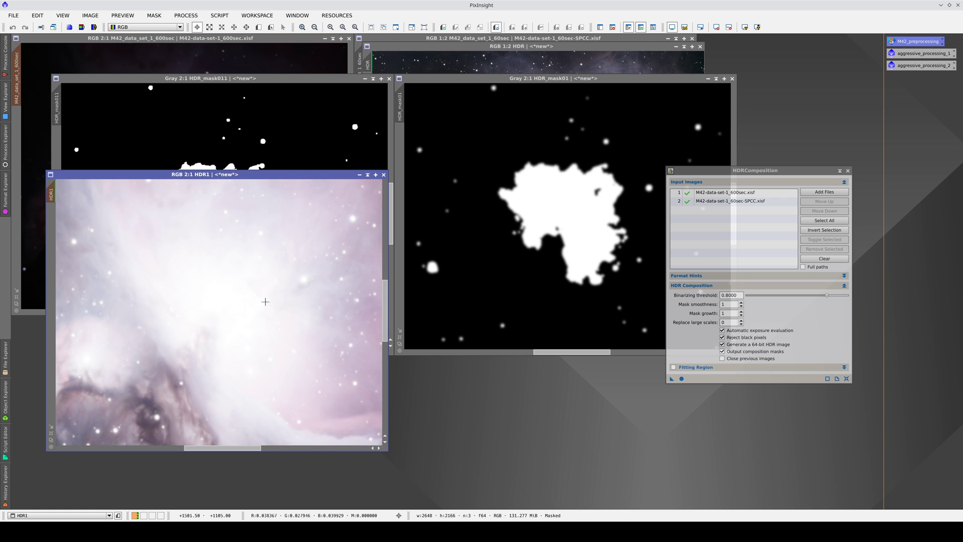
- With HDR1's mask disabled, apply the HistogramTransformation from aggressive_processing_1 to HDR1 and turn off its screen stretch
click(641, 27)
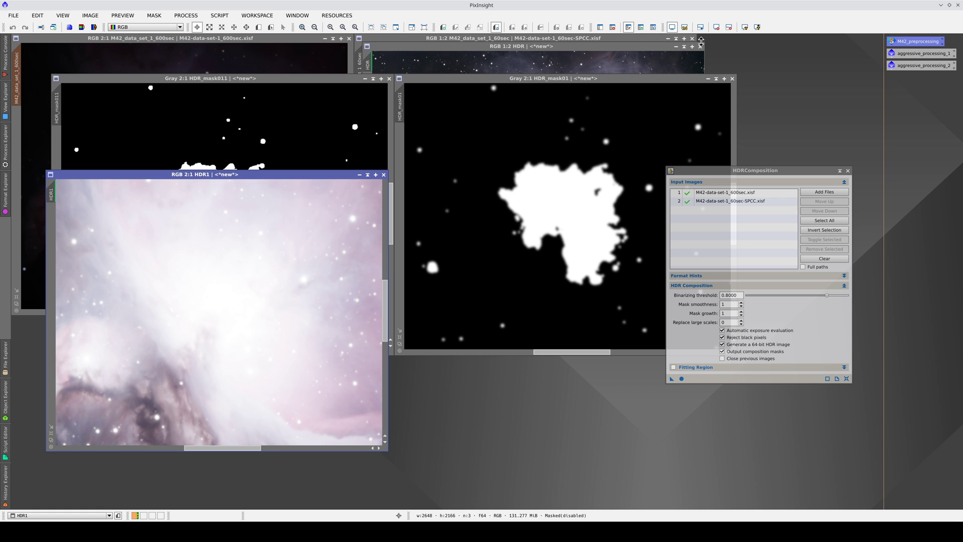
double_click(909, 66)
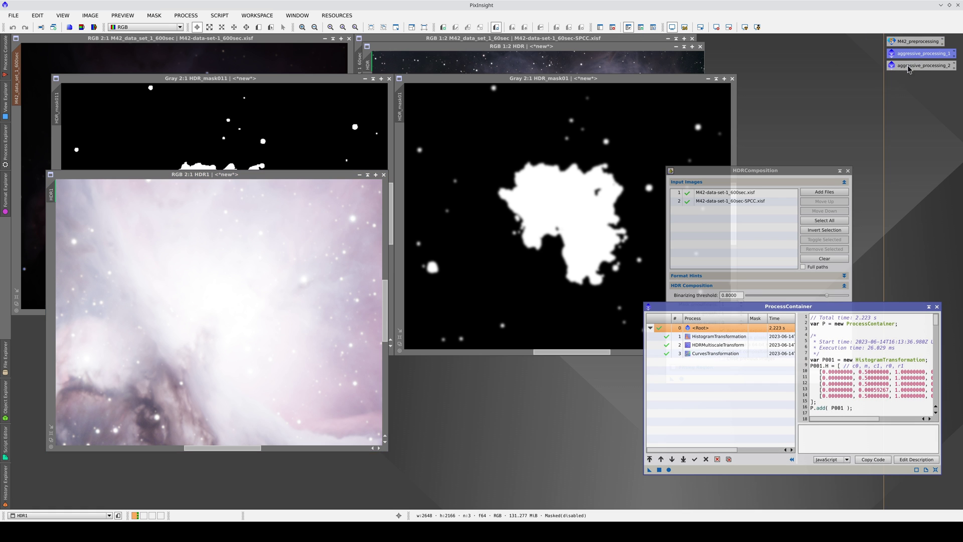
drag(717, 337, 264, 330)
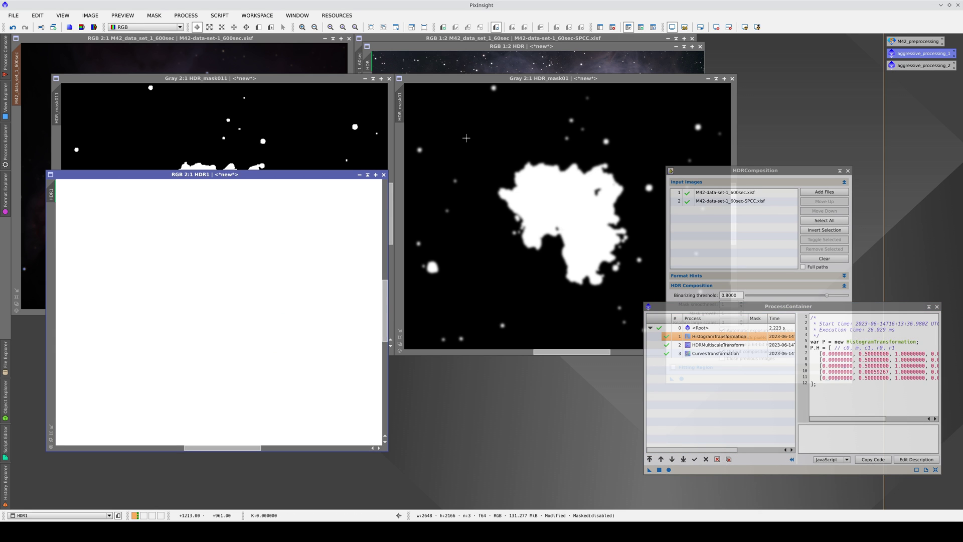
click(675, 29)
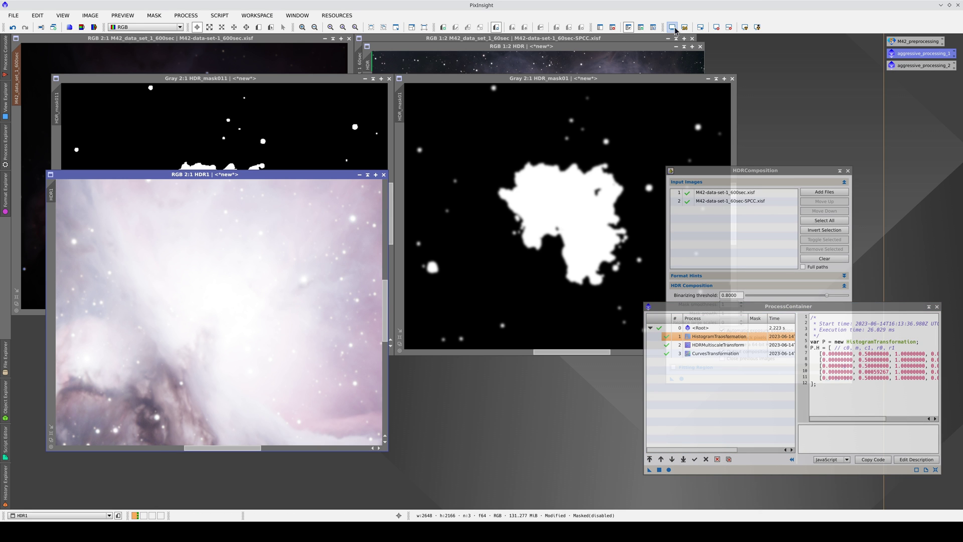
- Apply the HDRMultiscaleTransform from aggressive_processing_1 to HDR1 with 5 layers, 1 iteration and inverted iterations
drag(713, 345, 713, 349)
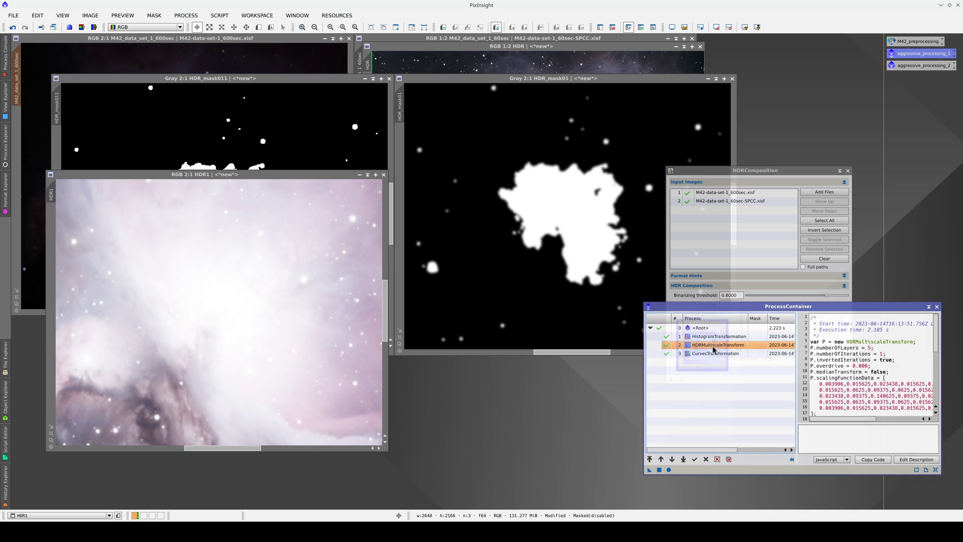
double_click(713, 350)
click(724, 310)
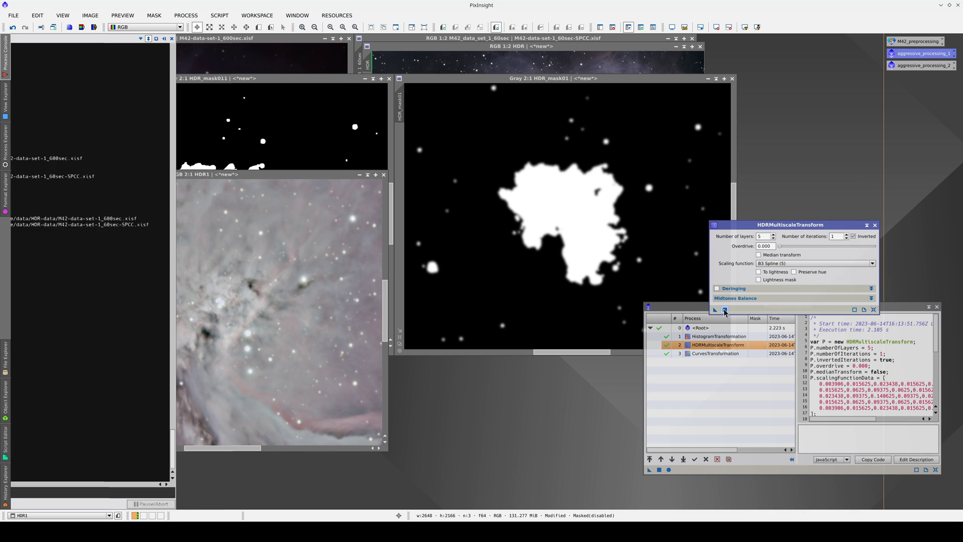
click(875, 225)
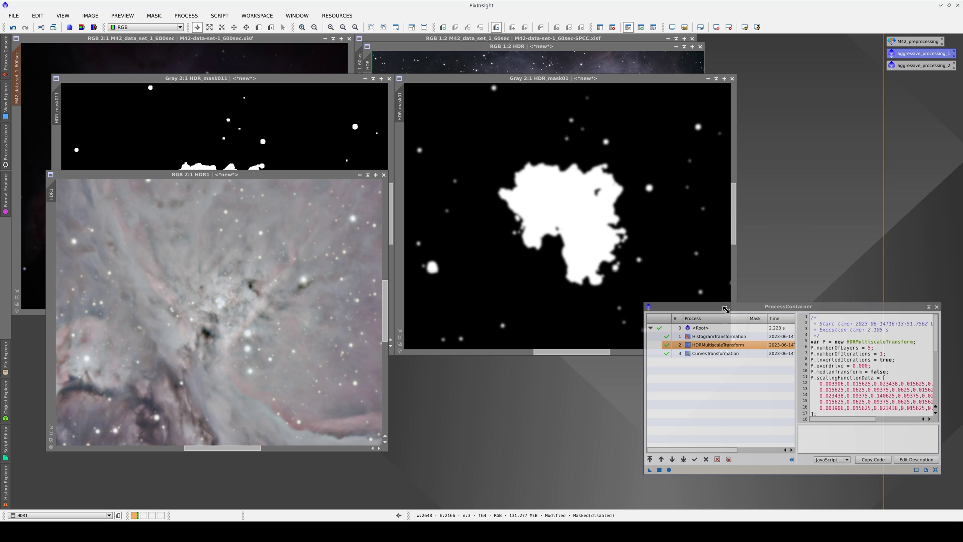
- Apply the CurvesTransformation from aggressive_processing_1 to HDR1 and close its window
double_click(723, 353)
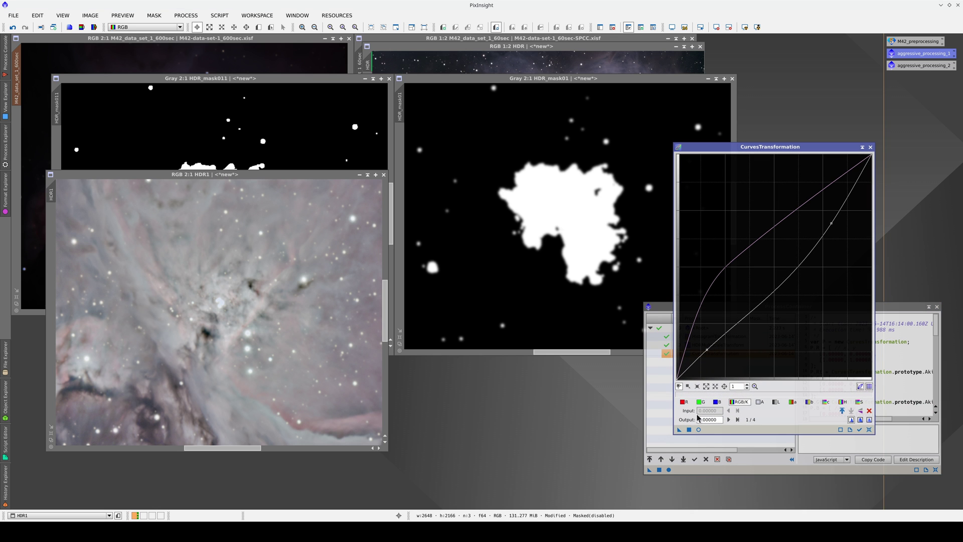
click(689, 430)
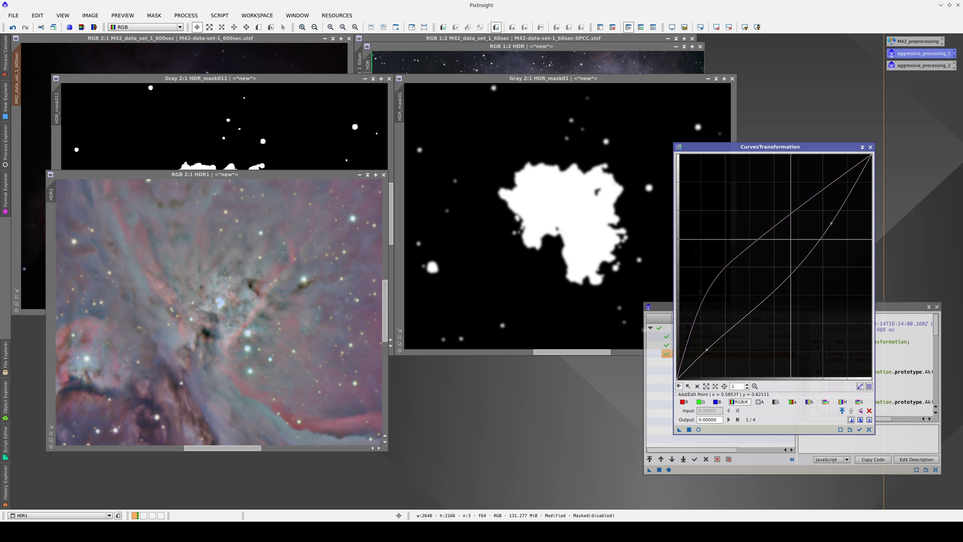
click(870, 147)
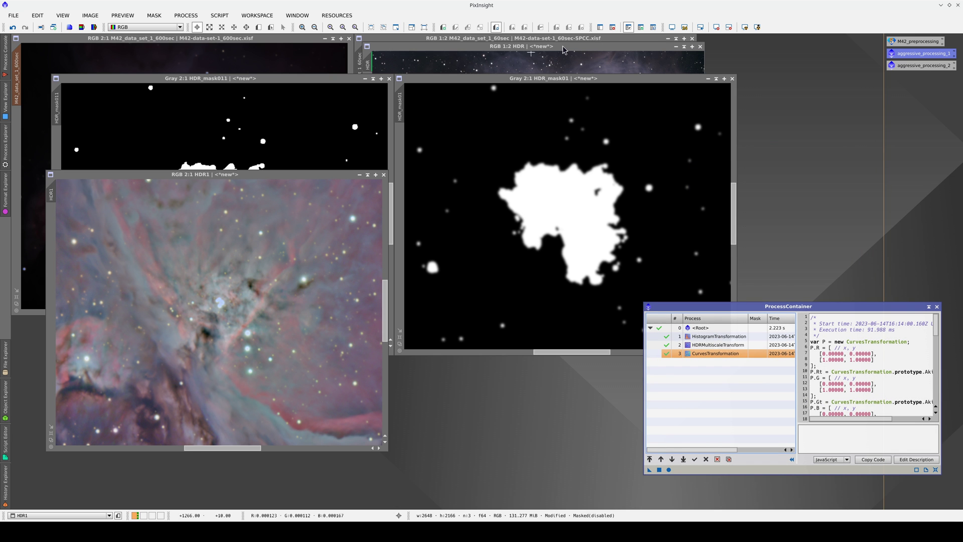
- Enlarge HDR1's window and toggle the mask overlay along the upper mask edge to examine the processed transition between exposures
click(653, 28)
click(376, 175)
scroll(333, 196, up, 5)
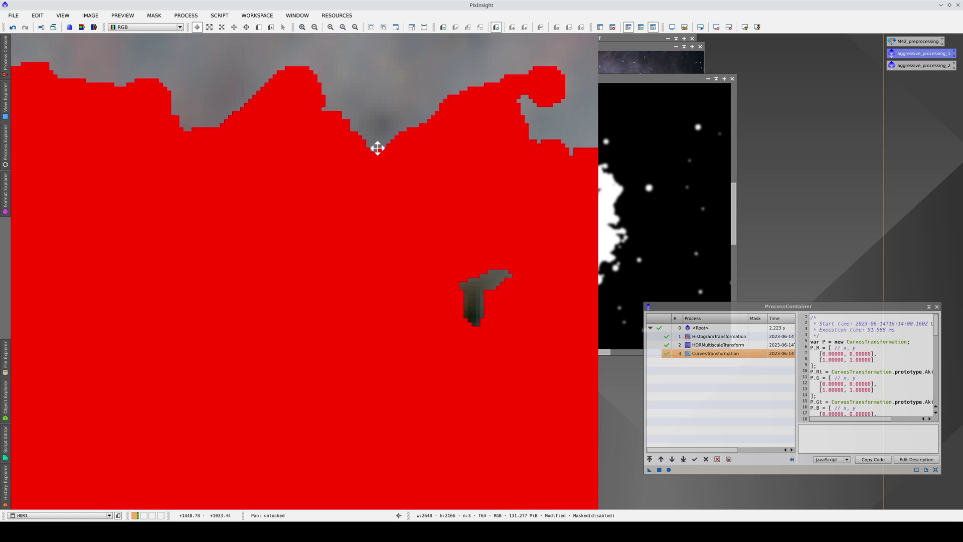
drag(377, 146, 364, 332)
scroll(363, 343, up, 1)
scroll(363, 343, up, 1)
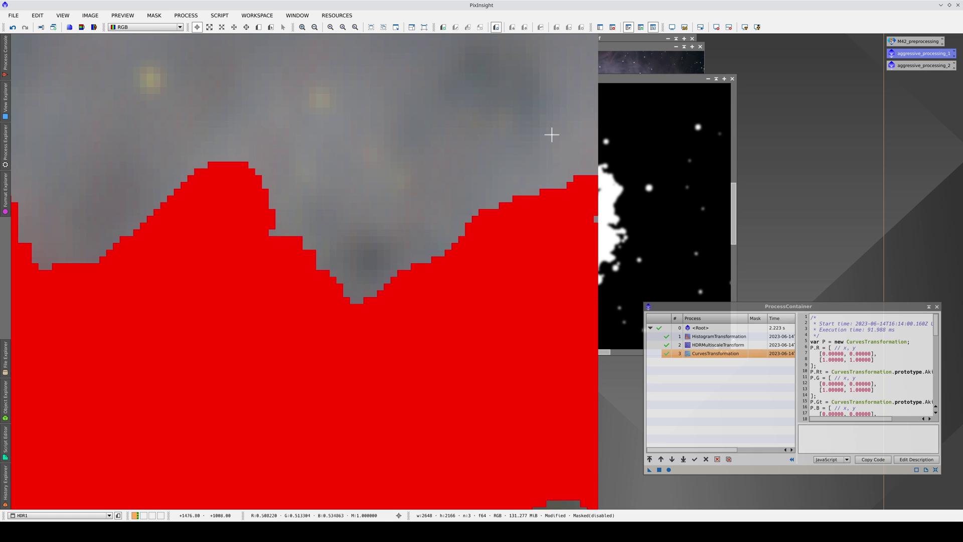
click(653, 27)
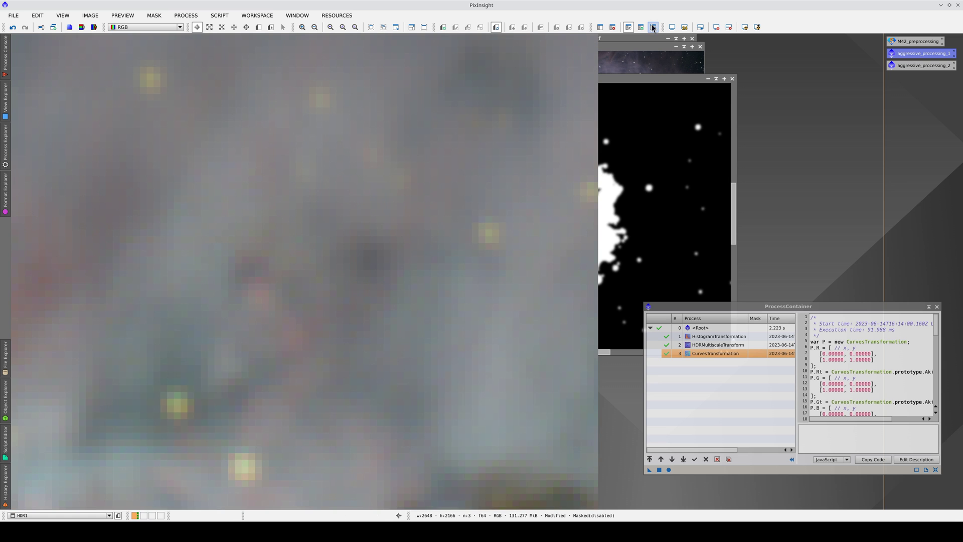
click(653, 27)
click(653, 27)
click(653, 27)
click(653, 27)
- Toggle HDR1's mask overlay on the neighbouring area around the bright star to check the transition there
drag(406, 367, 54, 371)
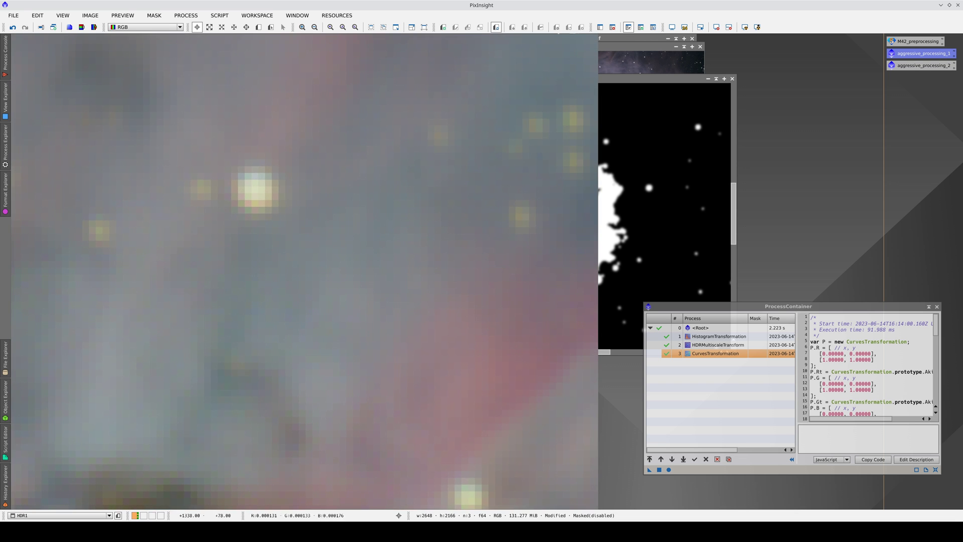
click(653, 27)
click(653, 28)
click(652, 27)
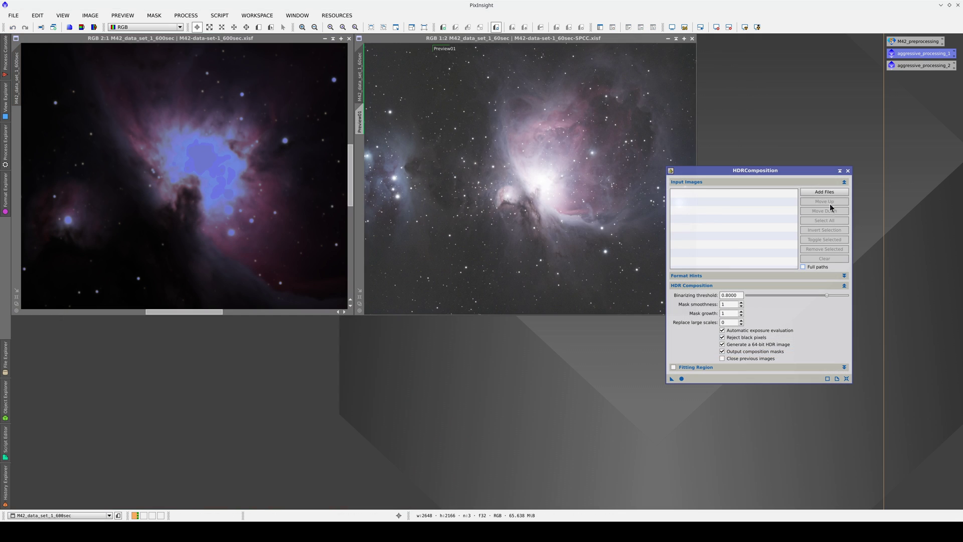
- Add M42-data-set-2_30min_f33.xisf and M42-data-set-2_30min_f8.xisf as the HDRComposition input images
click(829, 190)
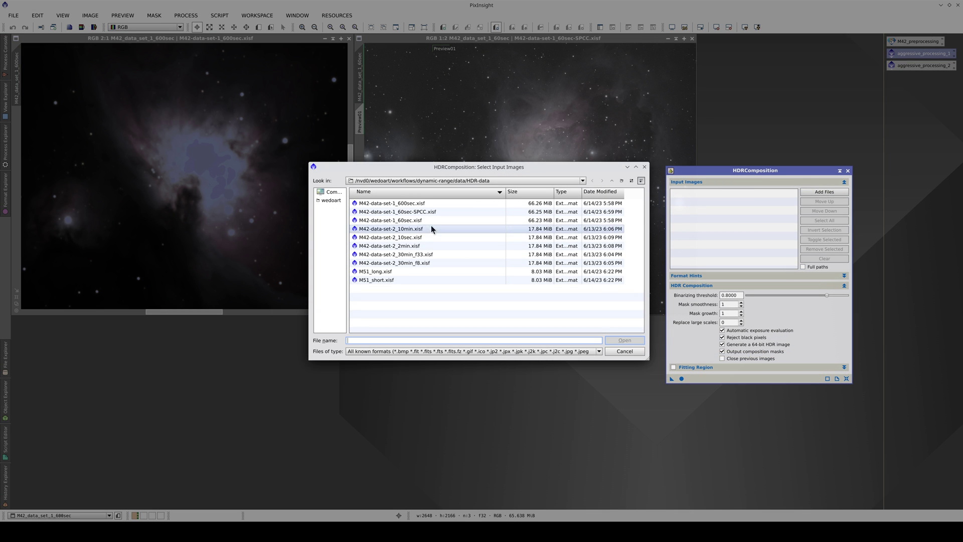
click(424, 254)
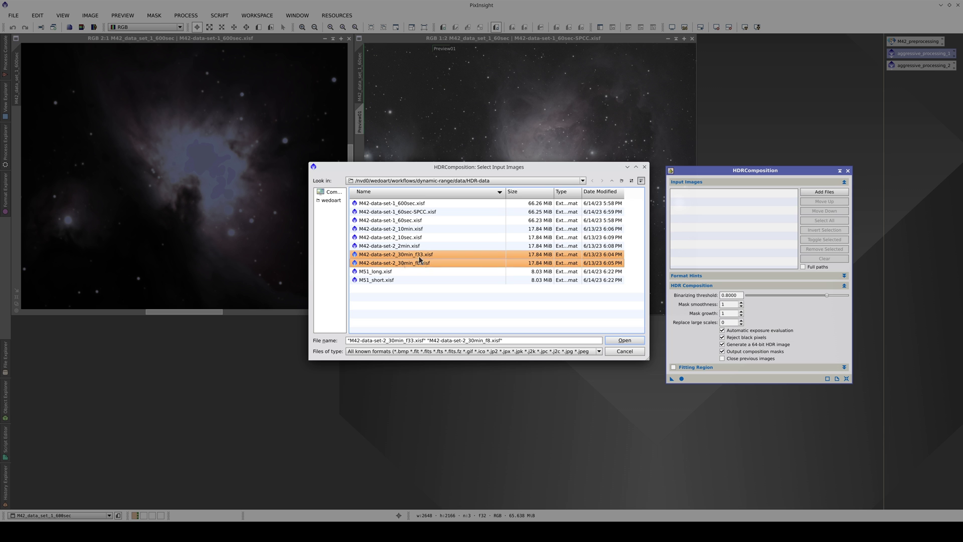
click(624, 341)
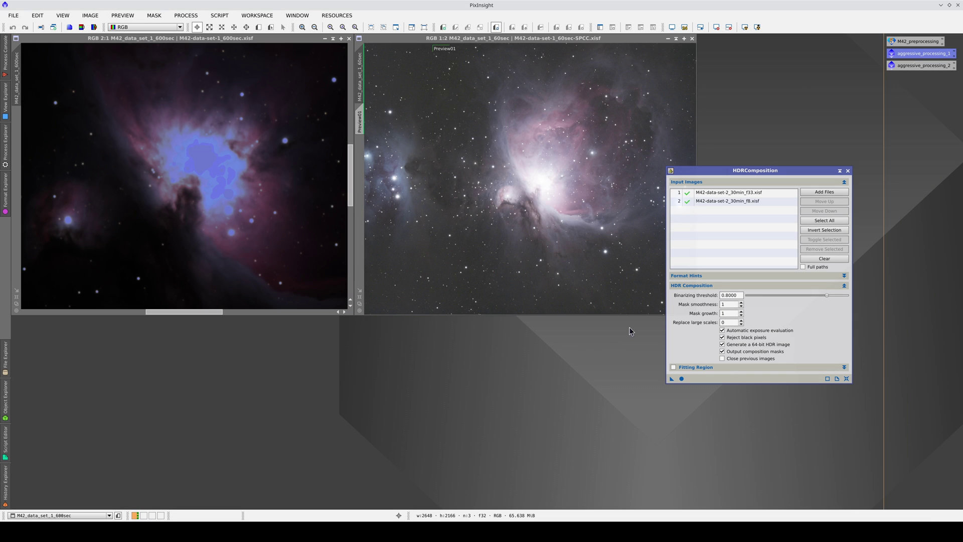
- Open the f33 and f8 input images and stack the f8 window exactly over the f33 one for comparison
double_click(718, 193)
double_click(724, 201)
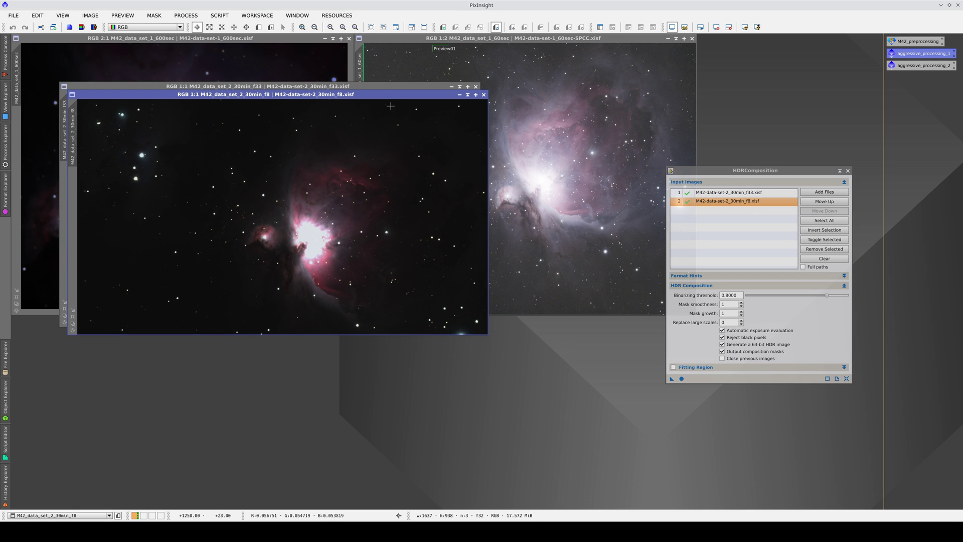
mouse_move(382, 89)
mouse_down()
mouse_move(402, 300)
mouse_move(372, 291)
mouse_move(372, 316)
mouse_move(380, 92)
mouse_up()
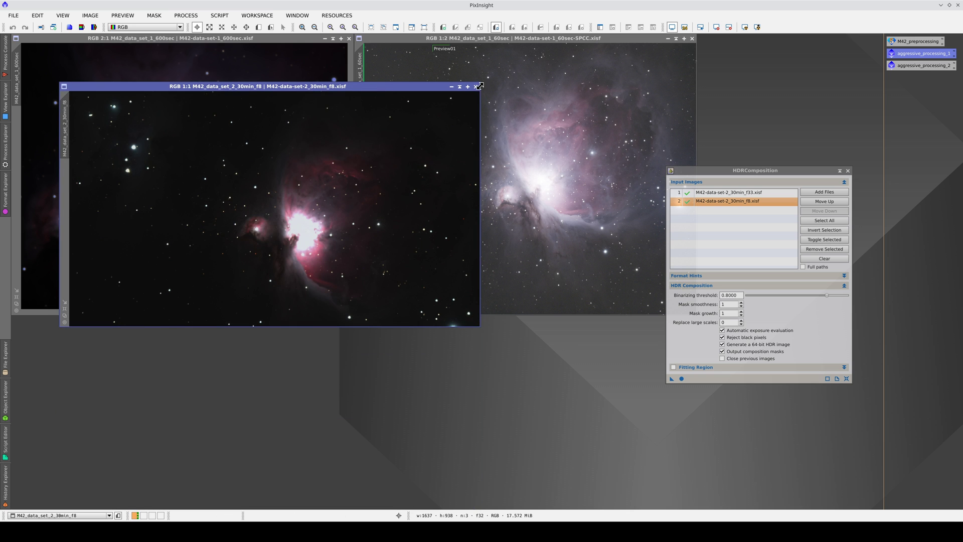
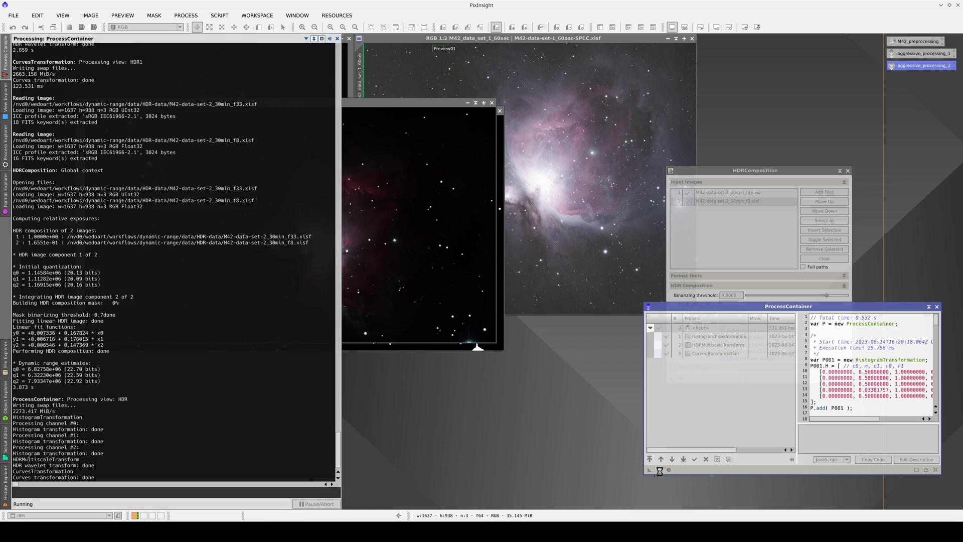
- Close the ProcessContainer, then maximize the processed HDR image and view its nebula core at 4:1
click(937, 307)
click(483, 103)
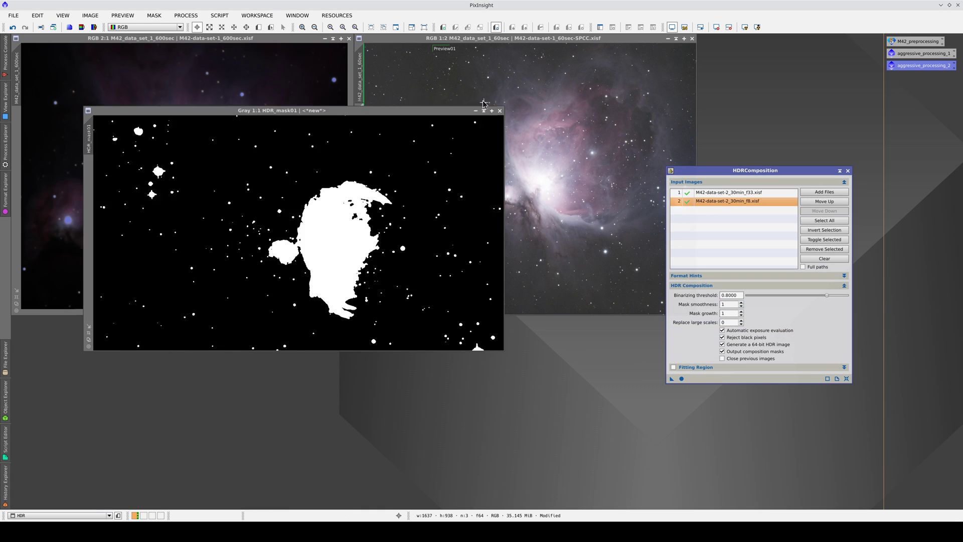
click(484, 103)
scroll(471, 294, up, 4)
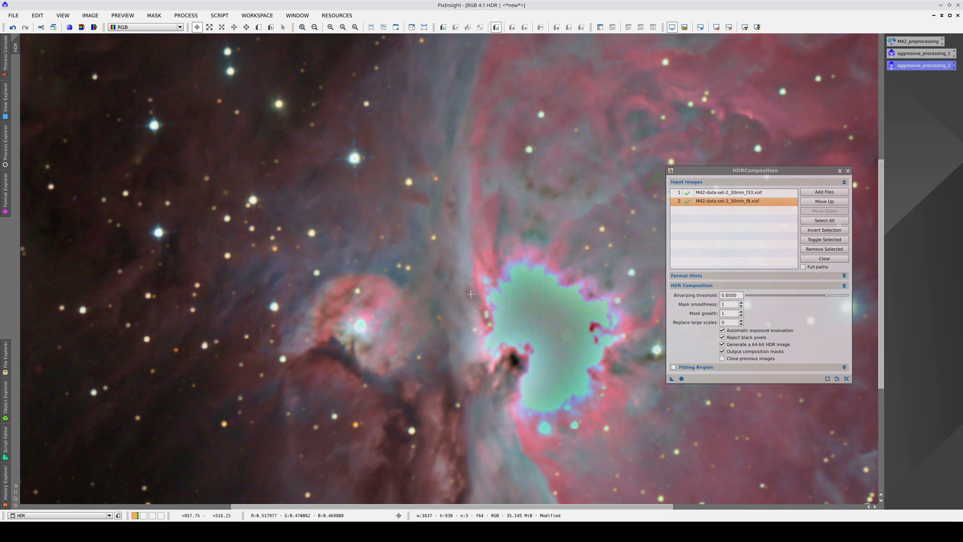
- Apply HDR_mask01 as the mask of the HDR image and invert it
click(602, 29)
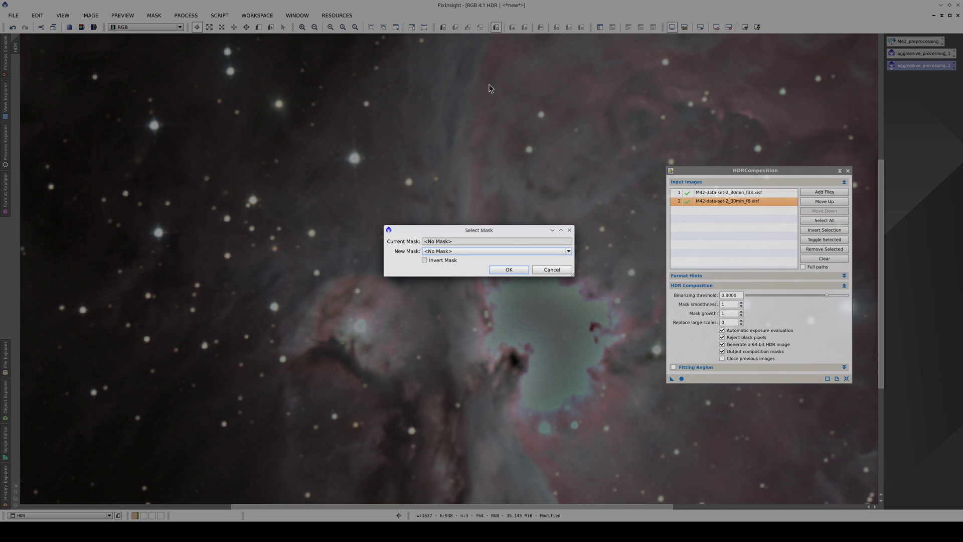
click(453, 251)
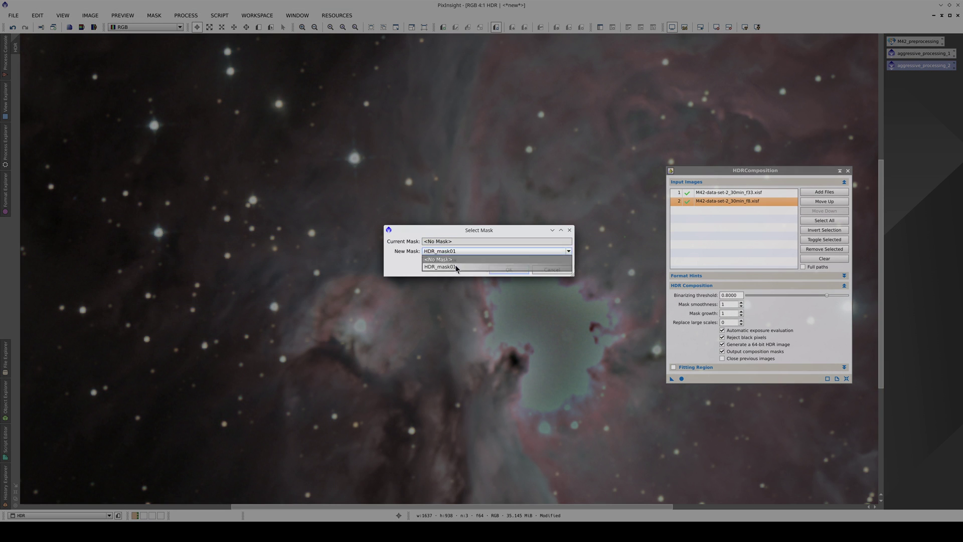
click(455, 267)
click(509, 270)
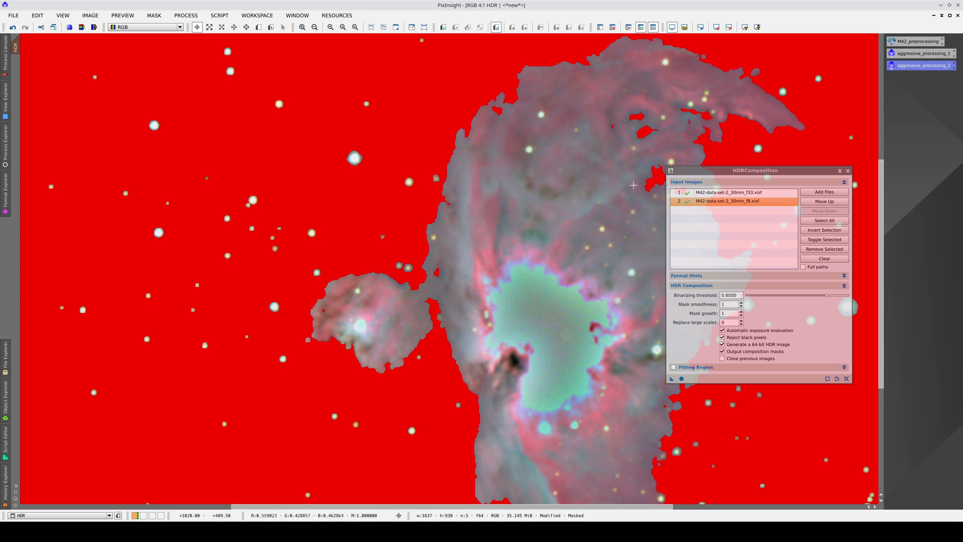
drag(633, 185, 475, 316)
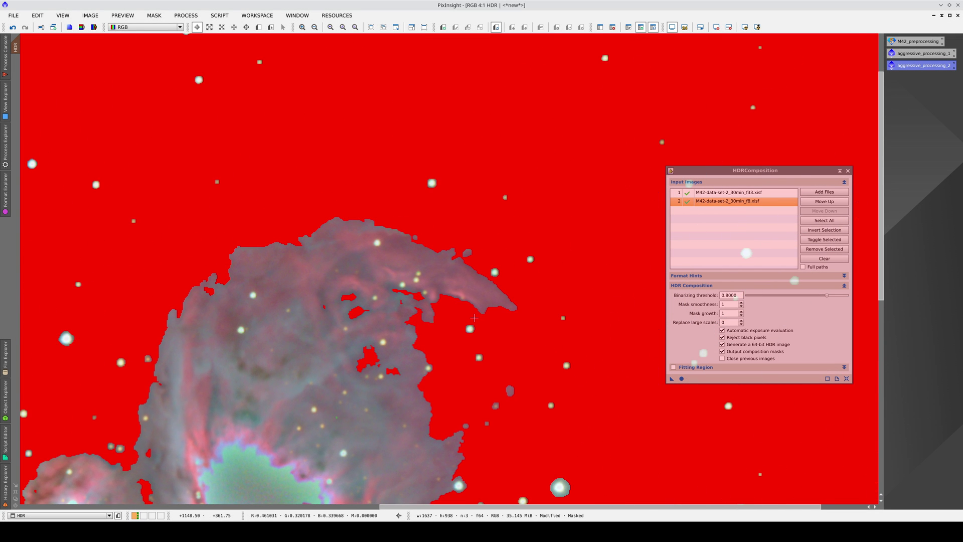
scroll(474, 317, up, 7)
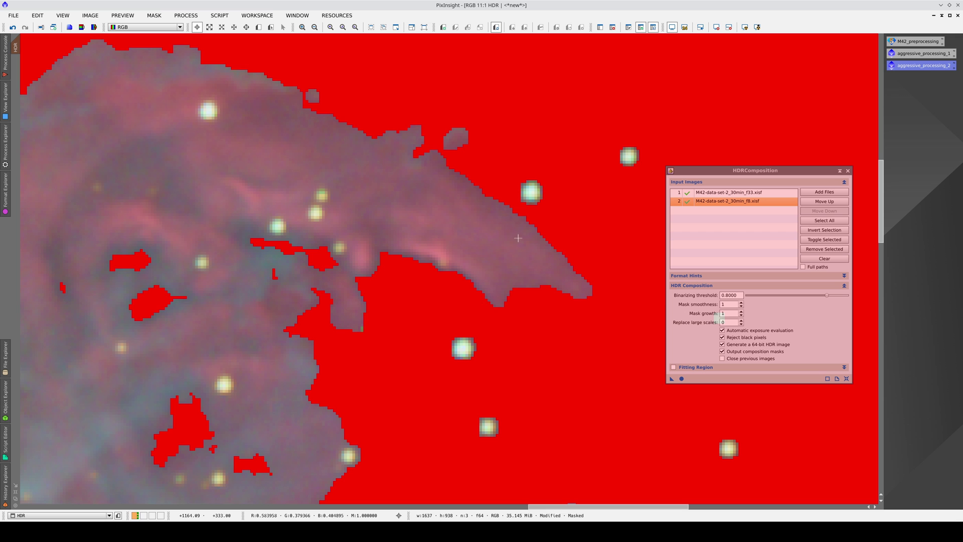
click(649, 27)
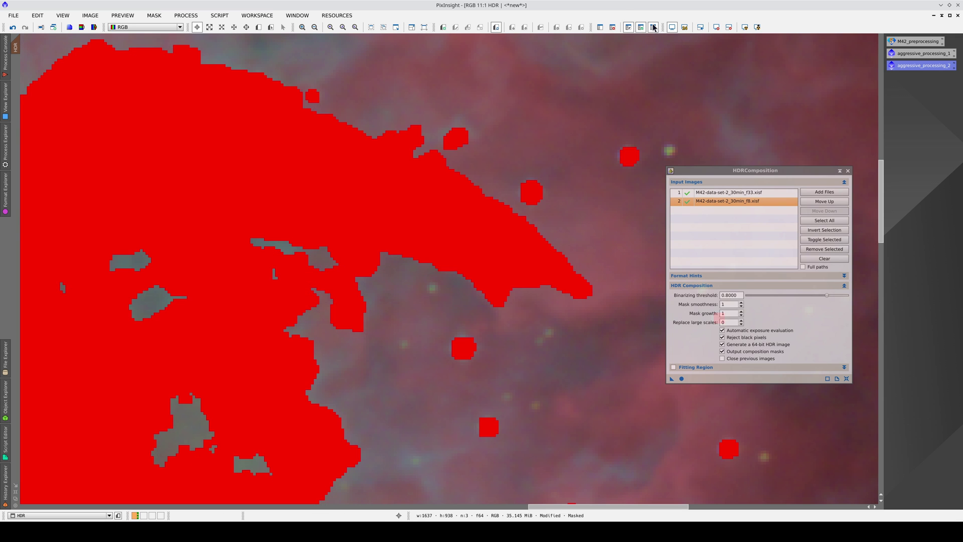
- Toggle the HDR mask overlay at up to 21:1 to examine the transition along the nebula's pointed upper wing
click(654, 27)
click(654, 27)
click(654, 27)
scroll(459, 223, up, 3)
scroll(459, 222, up, 7)
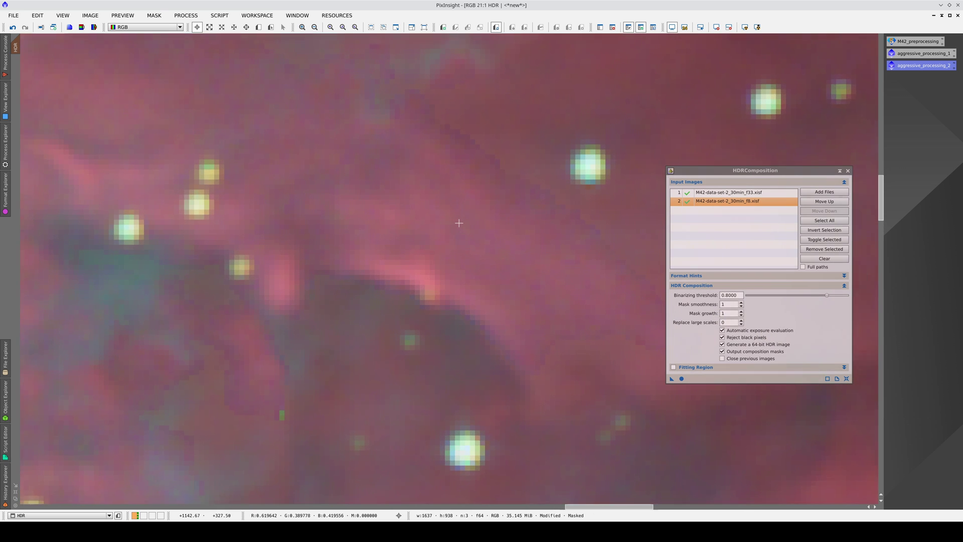
drag(476, 240, 379, 330)
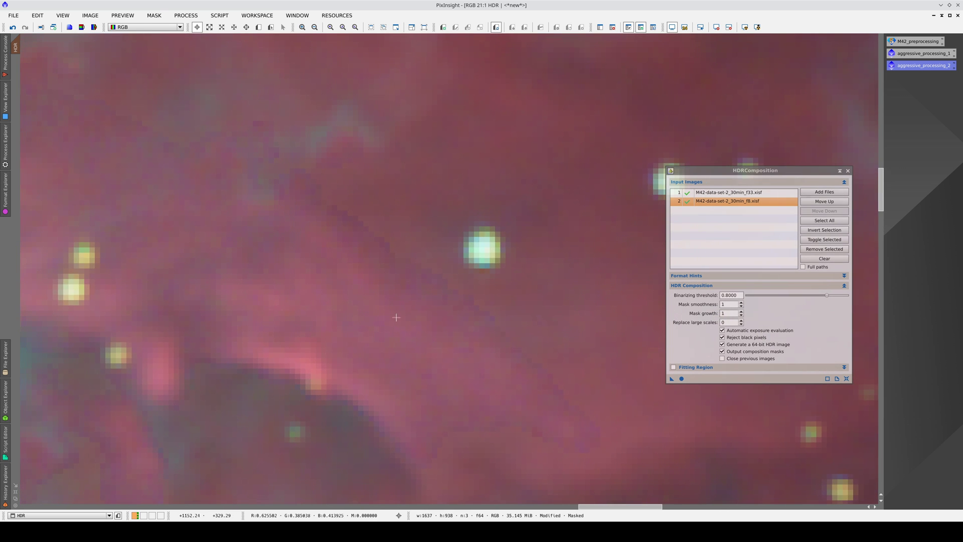
click(653, 29)
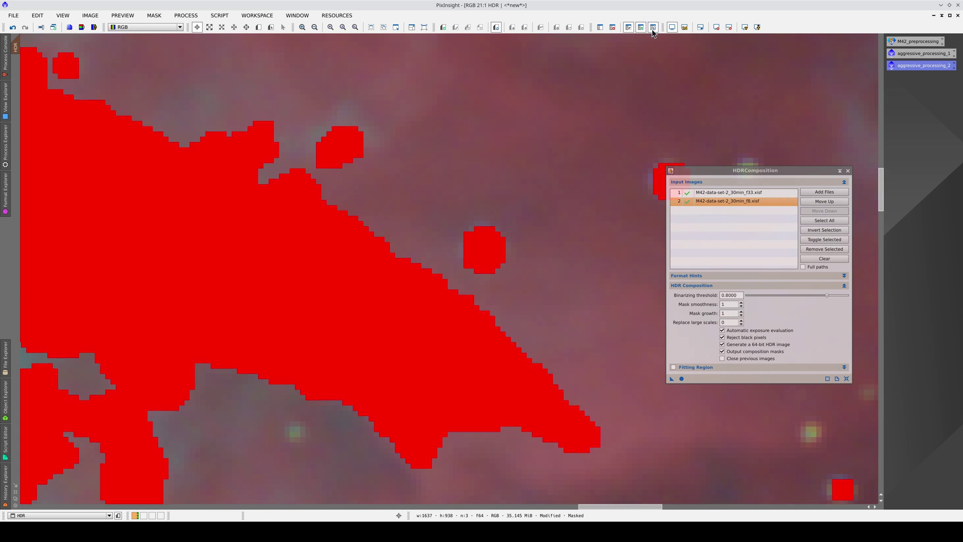
click(654, 29)
- Toggle the mask overlay around the small holes inside the mask to look for transition artifacts in the HDR image
drag(172, 297, 462, 117)
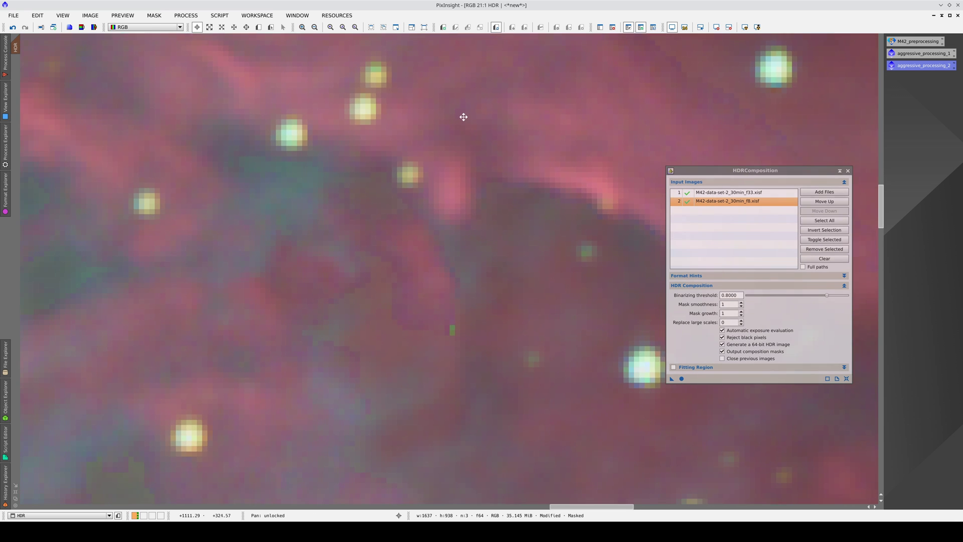
drag(330, 208, 391, 208)
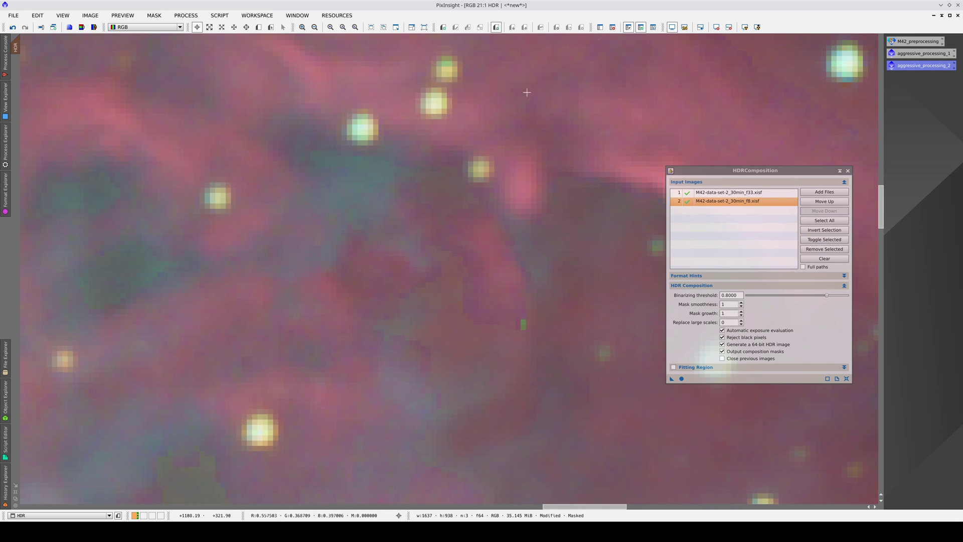
click(654, 29)
click(654, 29)
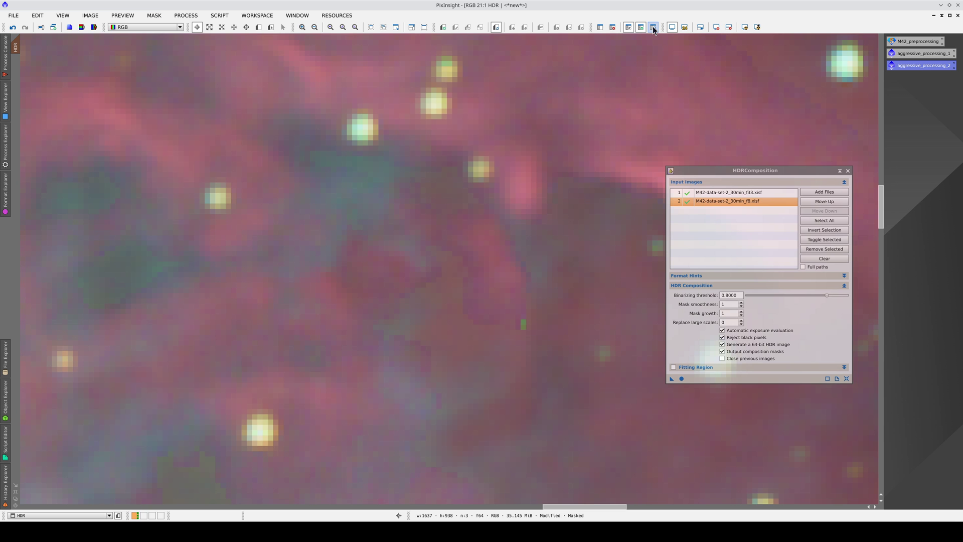
click(653, 29)
click(654, 29)
- Inspect the HDR image's clipped core and the small round nebula beside it at 6:1, toggling the mask overlay
scroll(229, 316, down, 5)
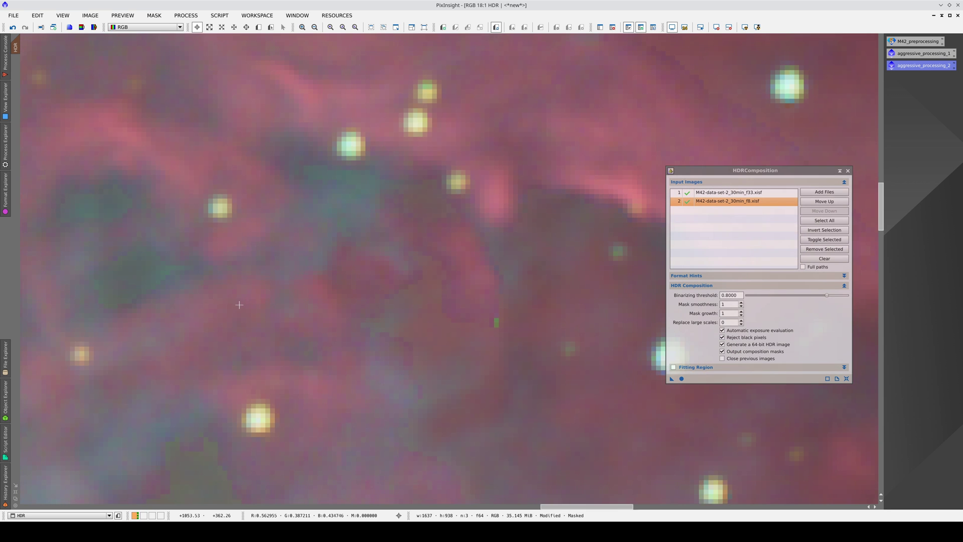
scroll(229, 315, down, 3)
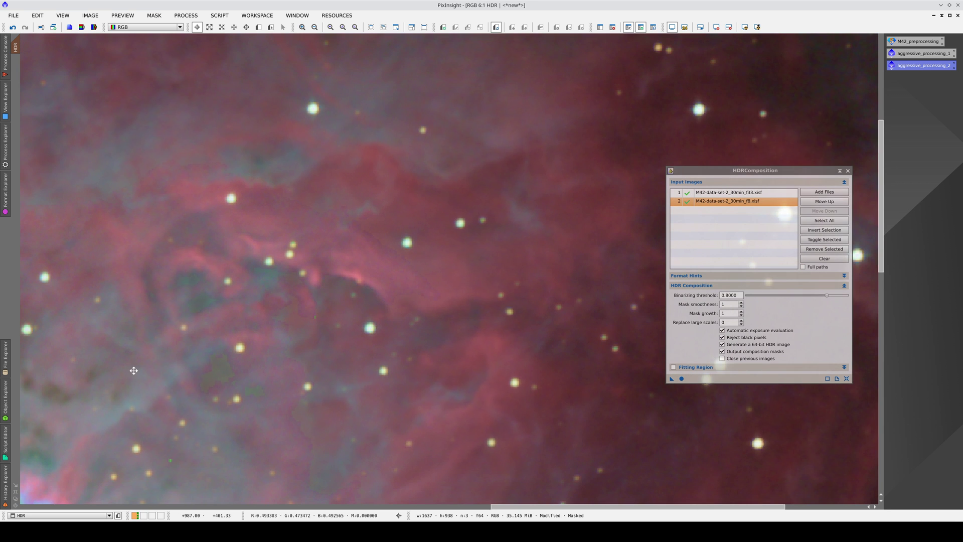
drag(134, 370, 536, 207)
drag(311, 427, 477, 293)
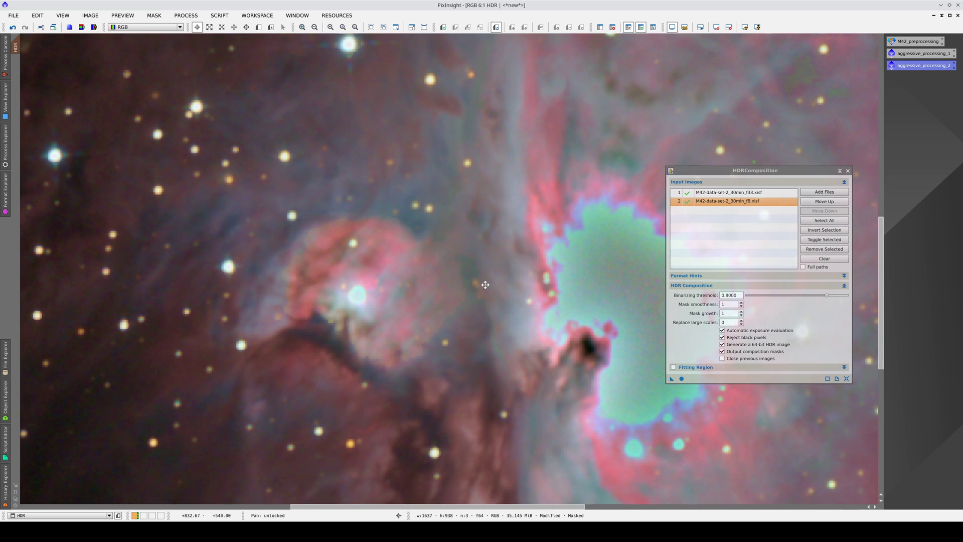
click(654, 27)
click(654, 28)
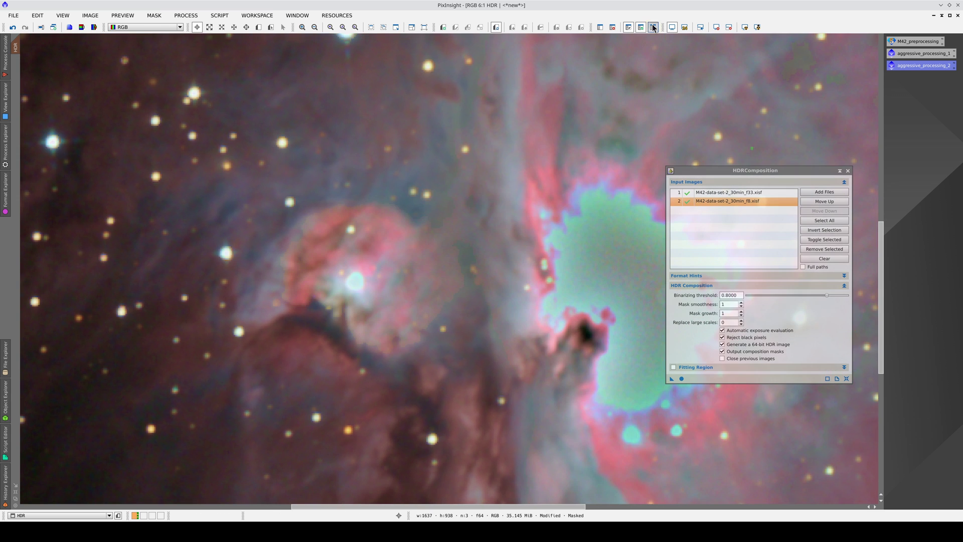
- Toggle the mask overlay around the small round nebula at 11:1 to look for transition artifacts in the HDR image
scroll(415, 170, up, 5)
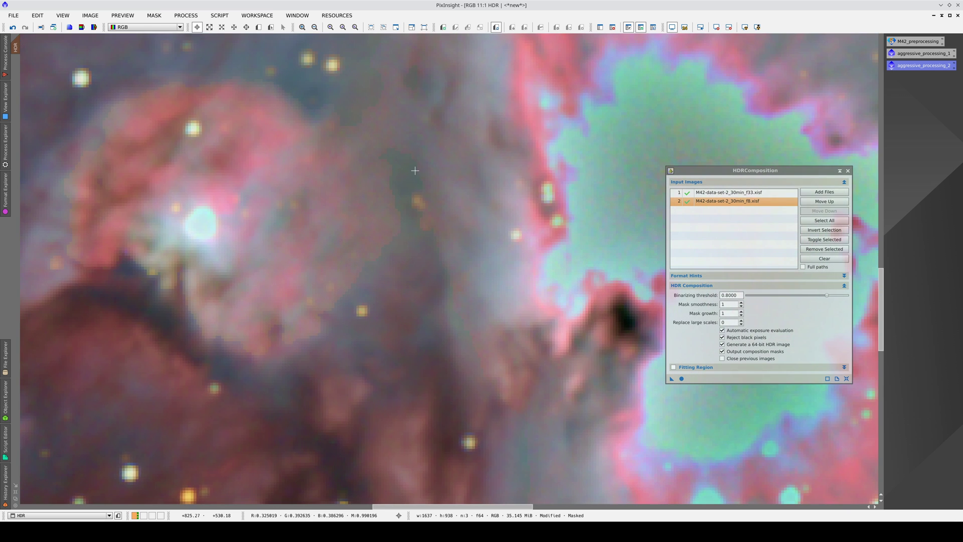
drag(415, 170, 534, 340)
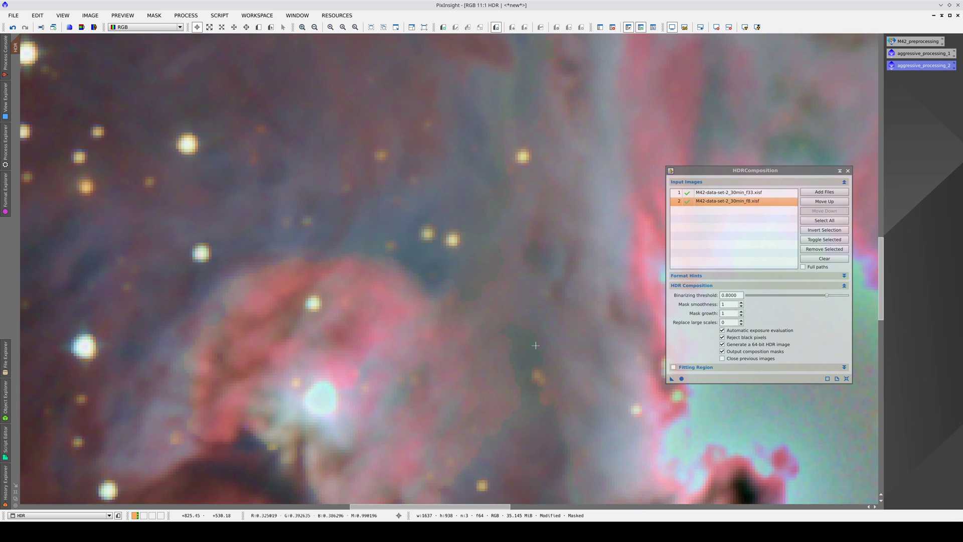
click(653, 27)
click(654, 27)
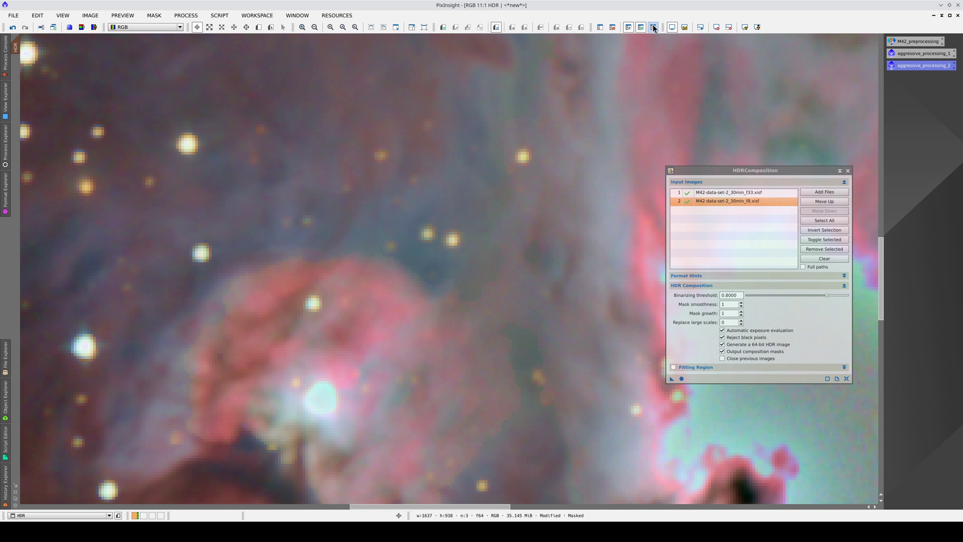
click(653, 28)
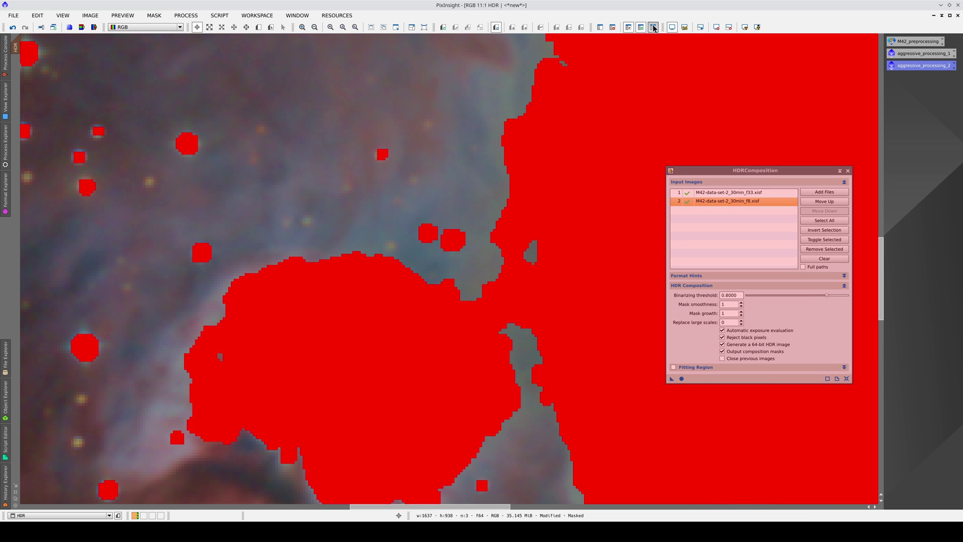
click(654, 27)
click(654, 28)
click(653, 28)
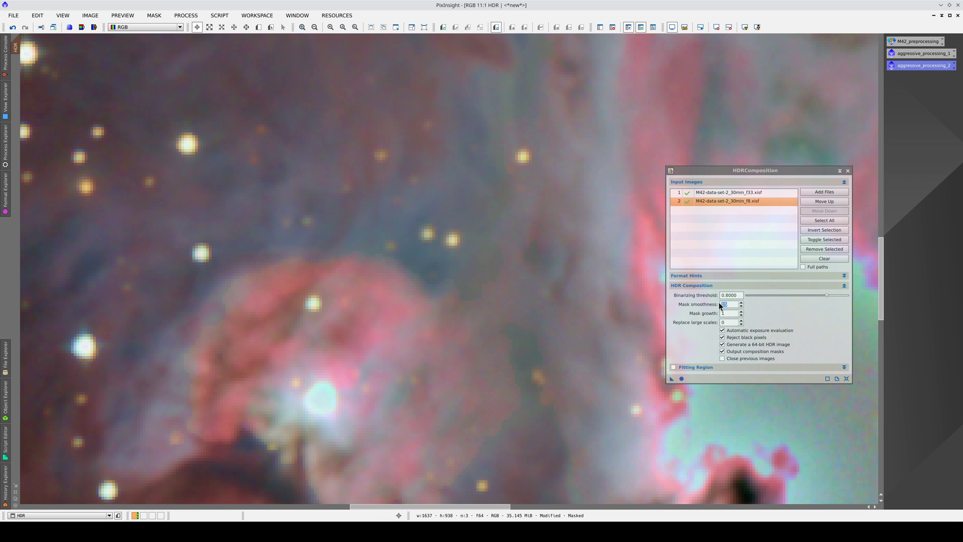
- Recompose the two 30min M42 exposures with a different mask smoothness and apply the aggressive_processing_2 container to the new HDR1 image
click(682, 379)
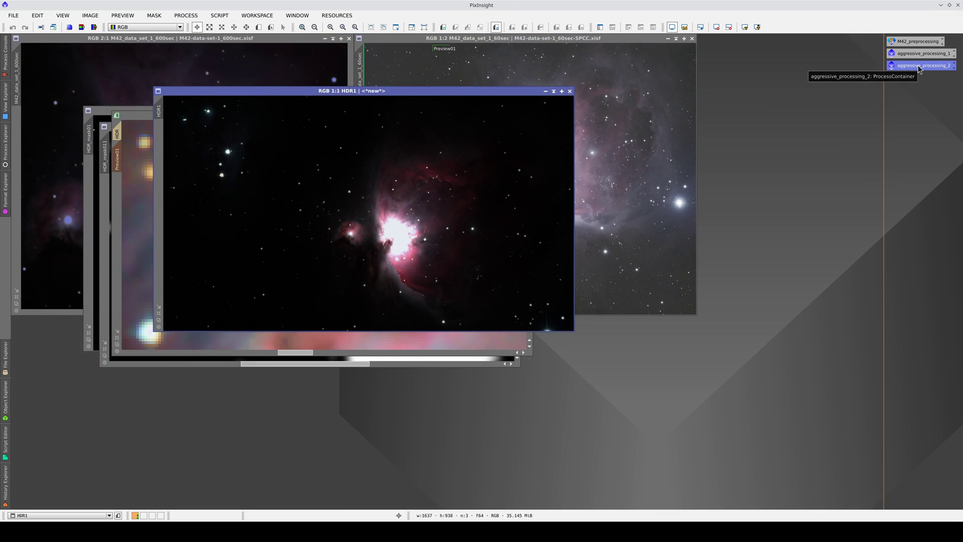
double_click(920, 67)
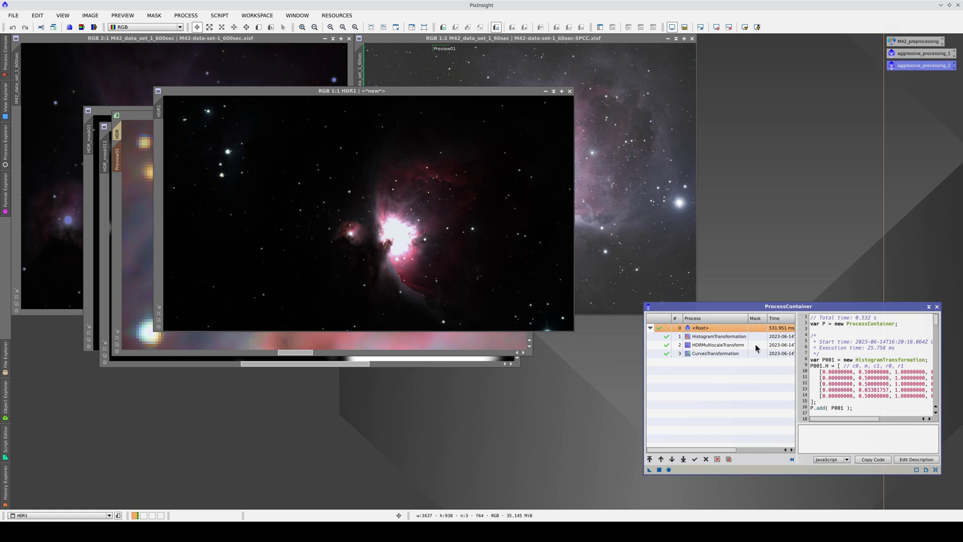
click(658, 471)
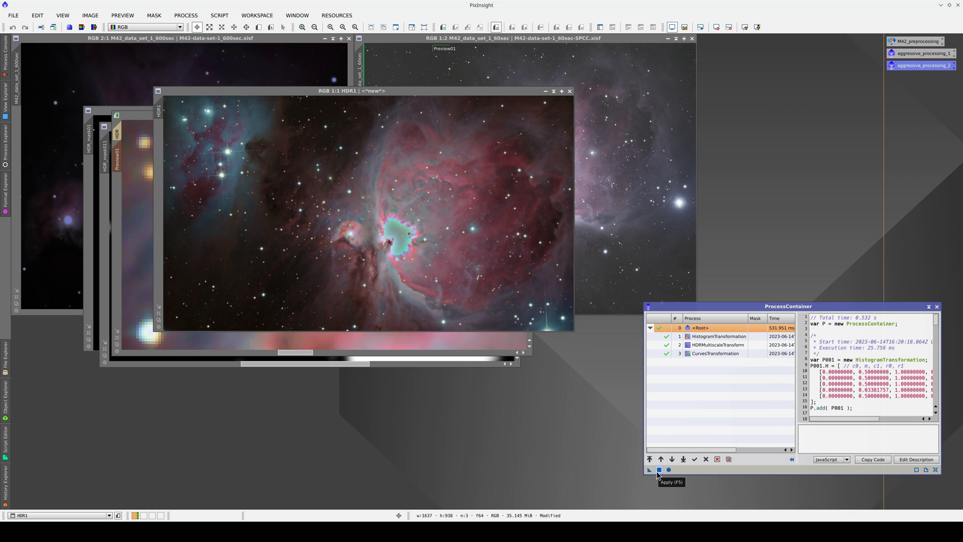
click(937, 306)
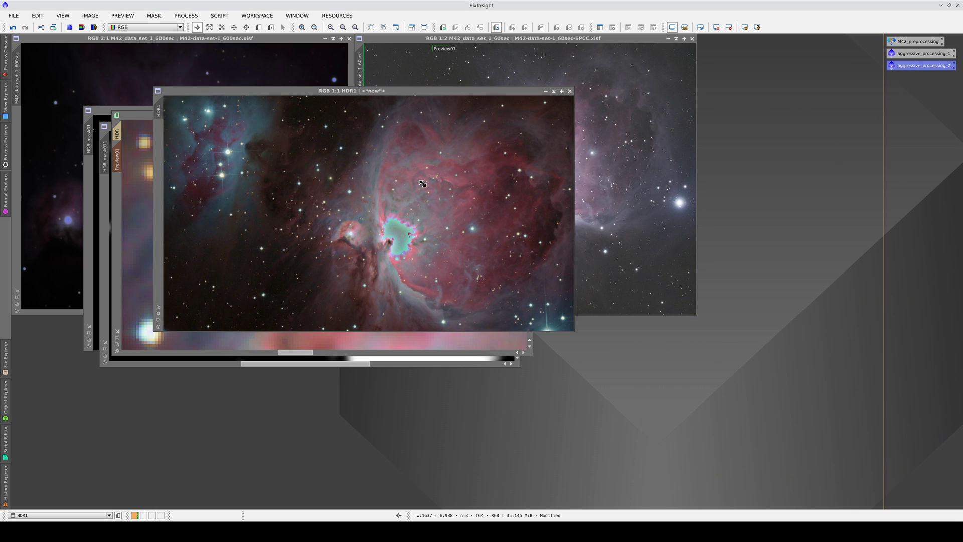
click(545, 91)
- Disable the mask on the HDR image and fill its Preview01 with the PixelMath expression HDR1
click(521, 115)
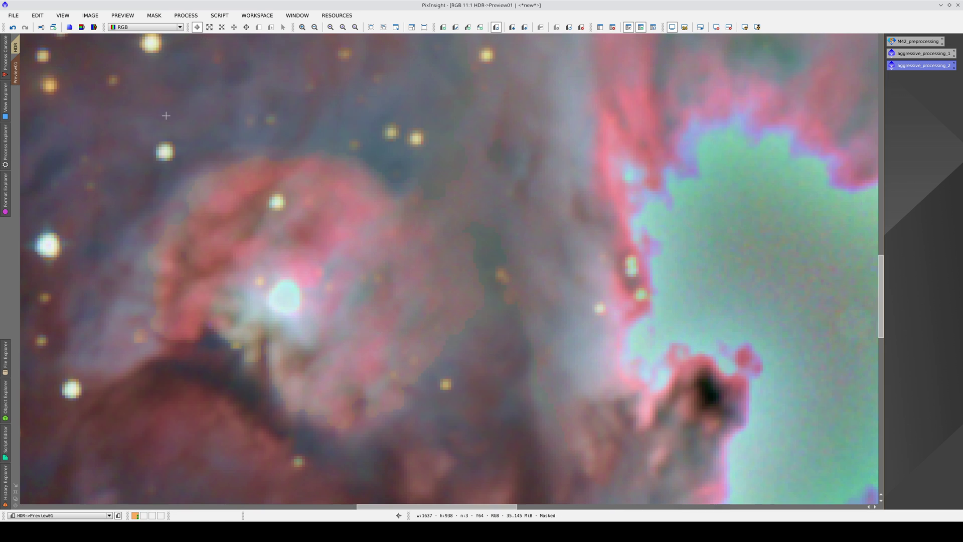
click(641, 27)
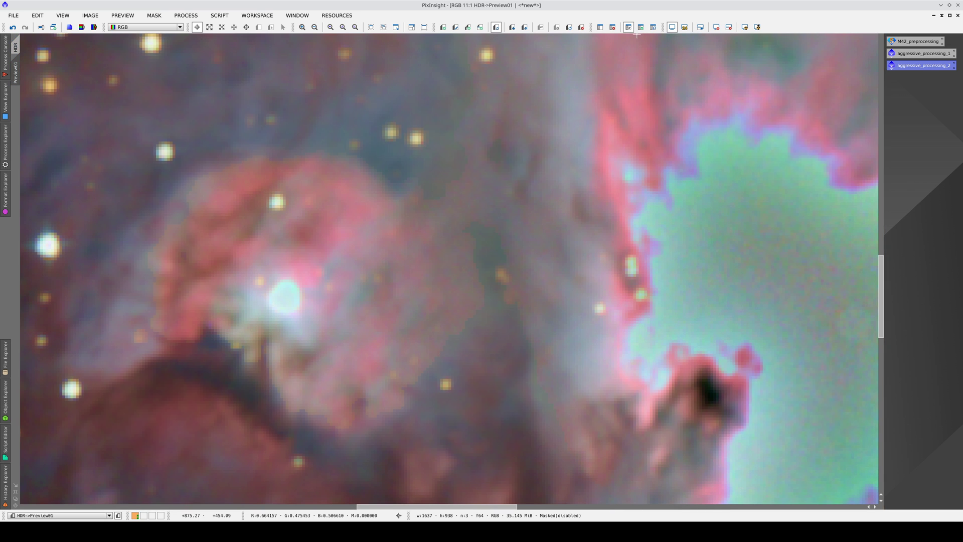
click(5, 145)
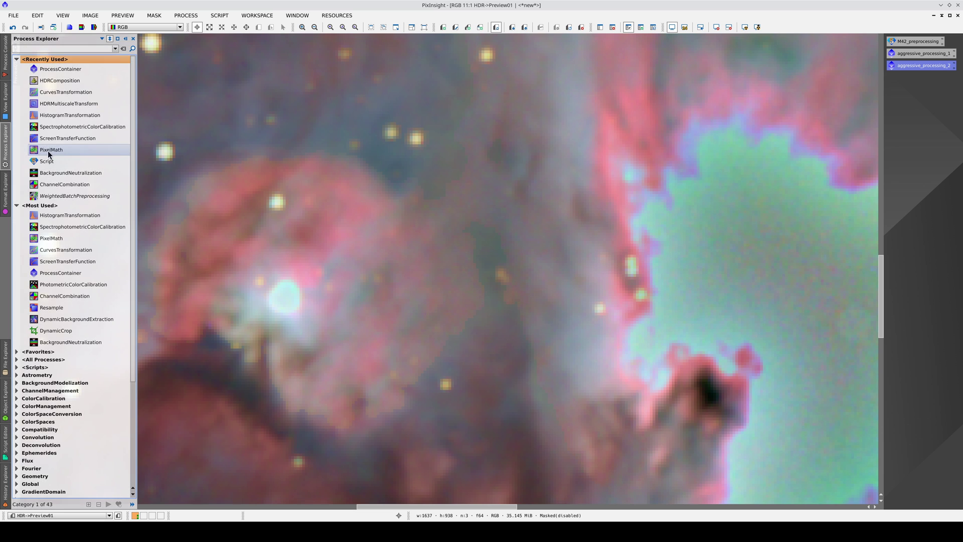
click(537, 301)
text(HDR1)
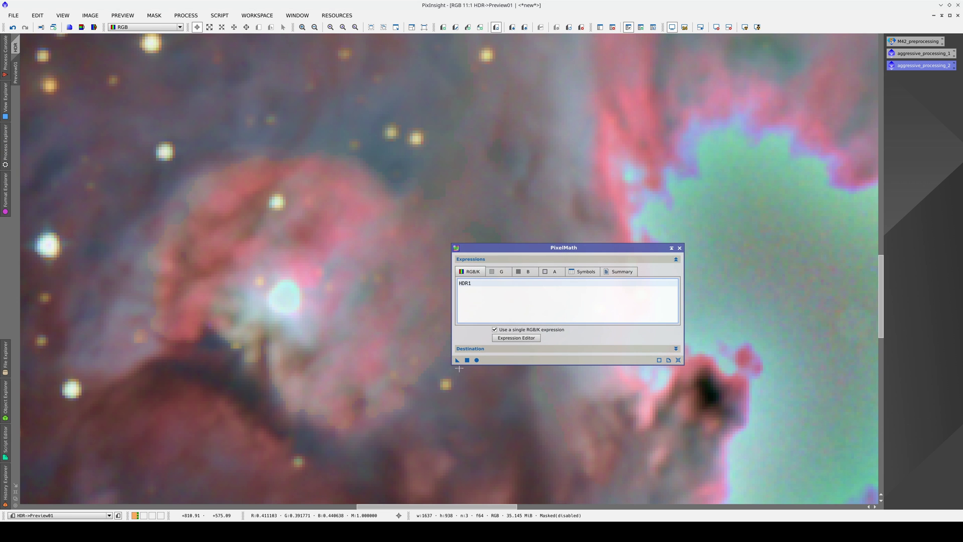
drag(458, 360, 386, 351)
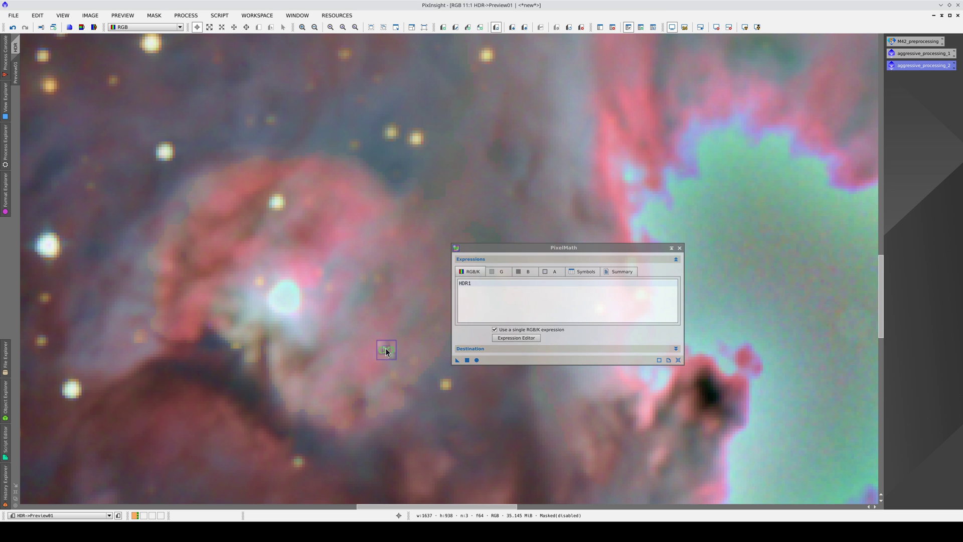
click(673, 248)
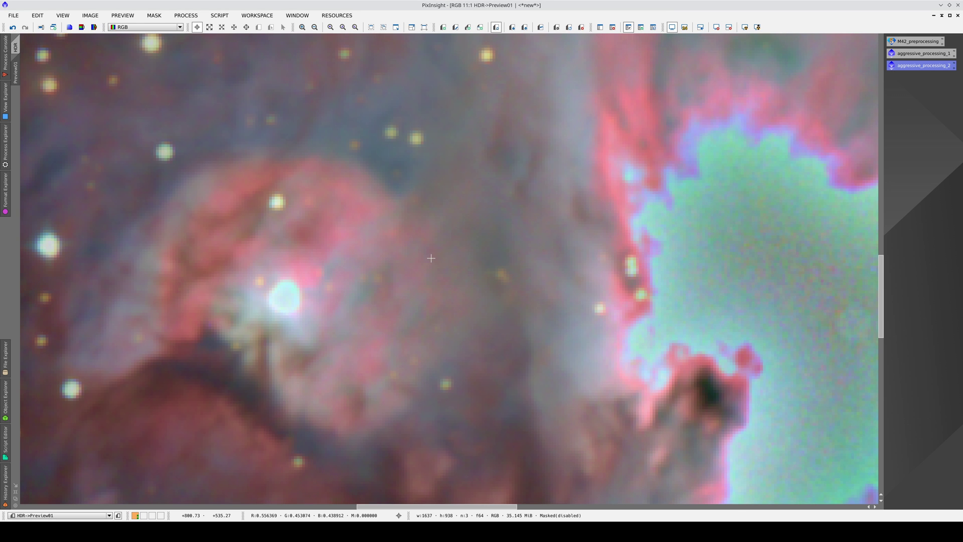
- Alternate Preview01 between its two versions to compare the transitions around the small round nebula at both mask smoothness settings
key(ctrl+shift+z)
key(ctrl+shift+z)
key(ctrl+shift+z)
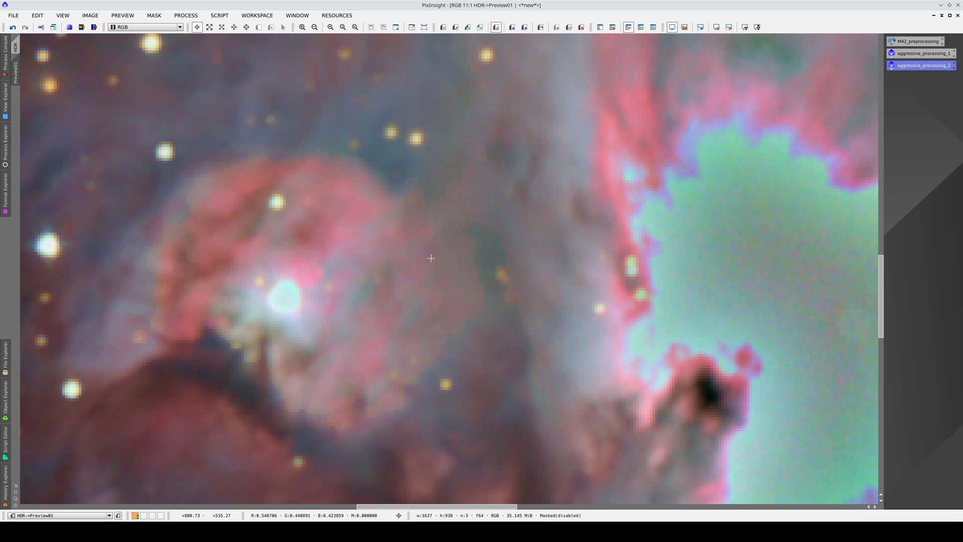
key(ctrl+shift+z)
key(ctrl+shift+z)
key(ctrl+shift+z)
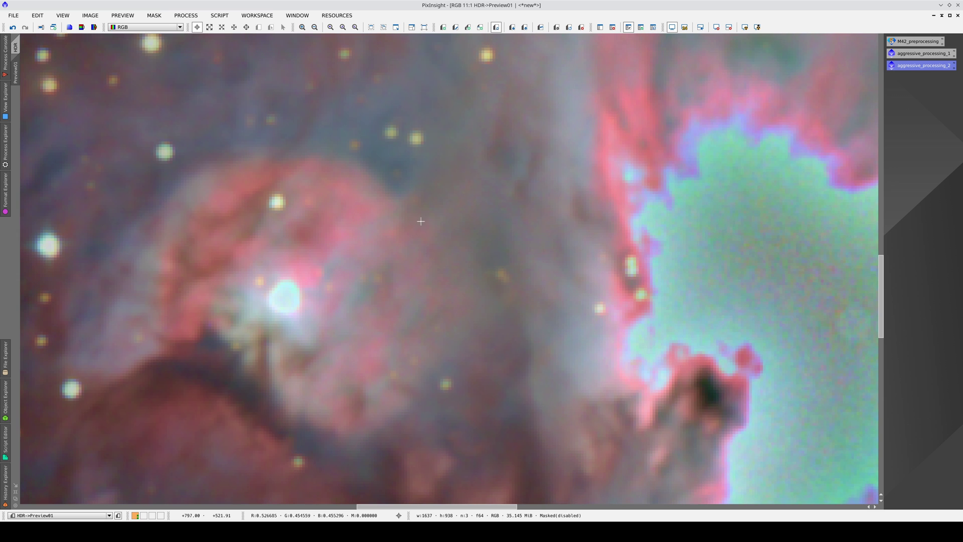
key(ctrl+shift+z)
key(ctrl+shift+z)
key(ctrl+shift+z)
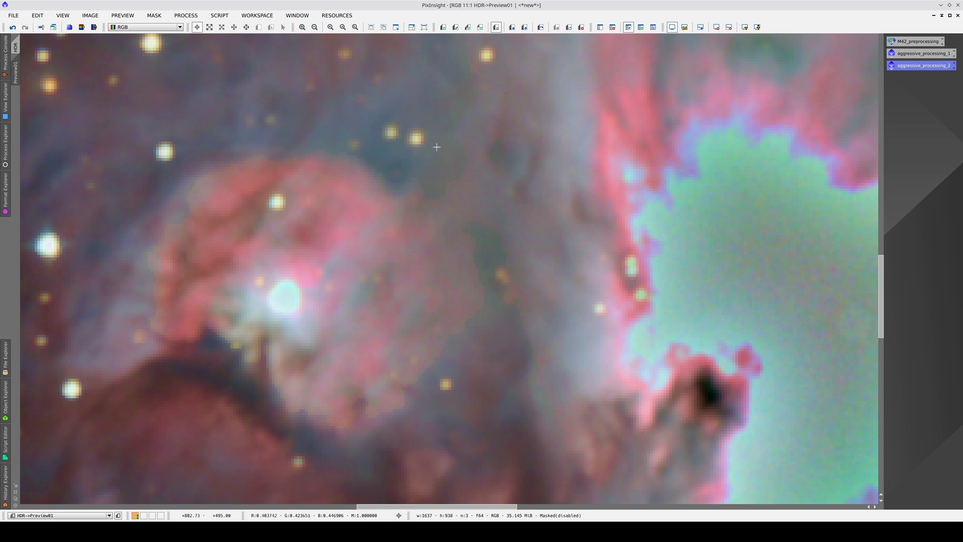
- Examine the reddish nebula structures above the clipped core in Preview01 at up to 9:1
scroll(453, 154, down, 7)
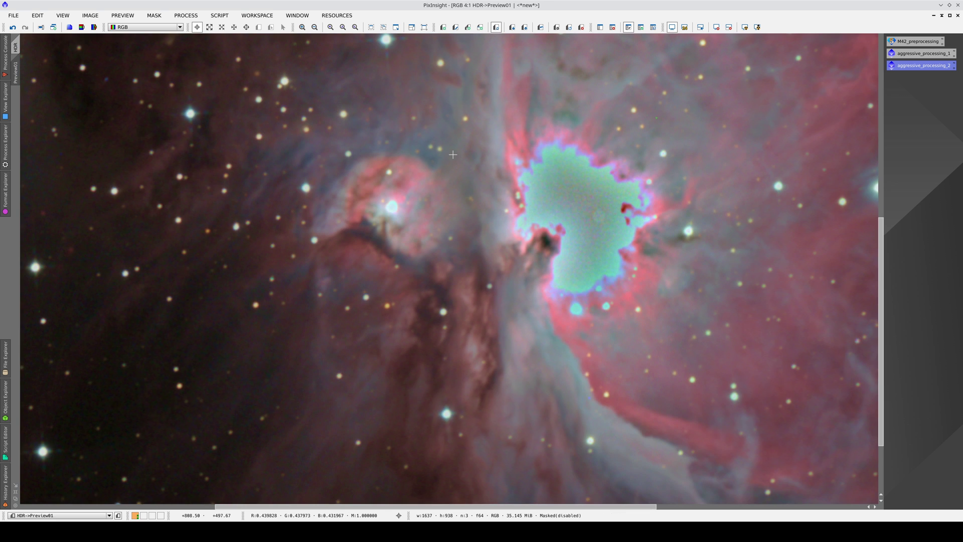
drag(677, 114, 240, 363)
scroll(321, 272, up, 1)
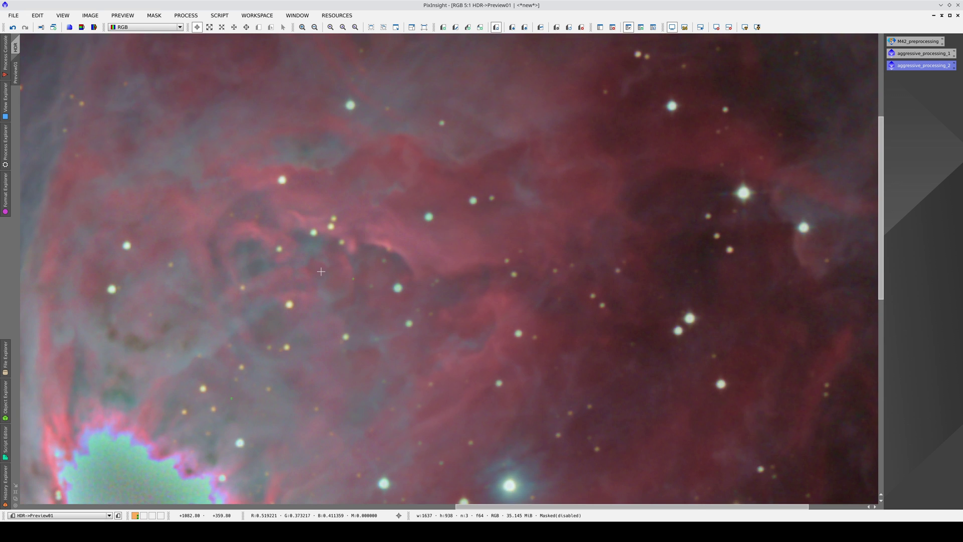
scroll(321, 272, up, 4)
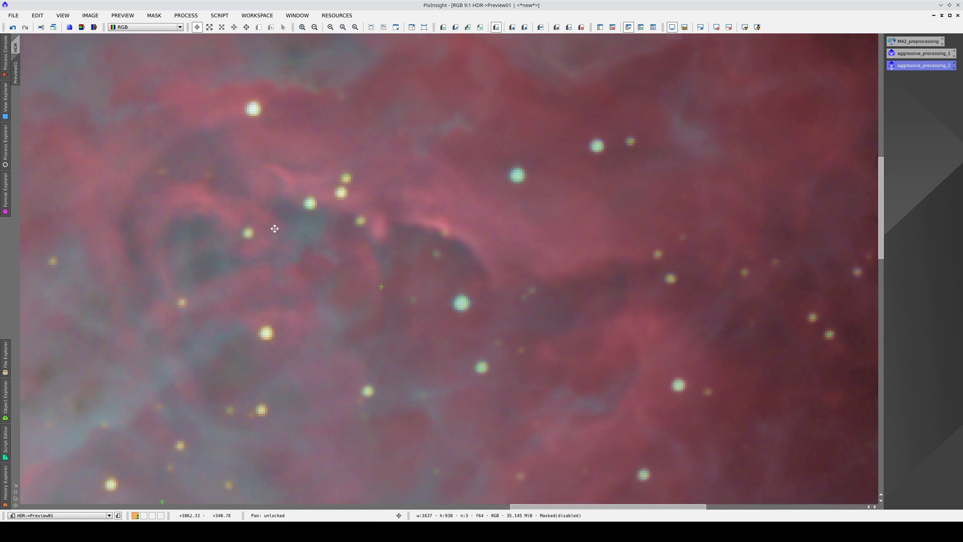
drag(279, 222, 362, 297)
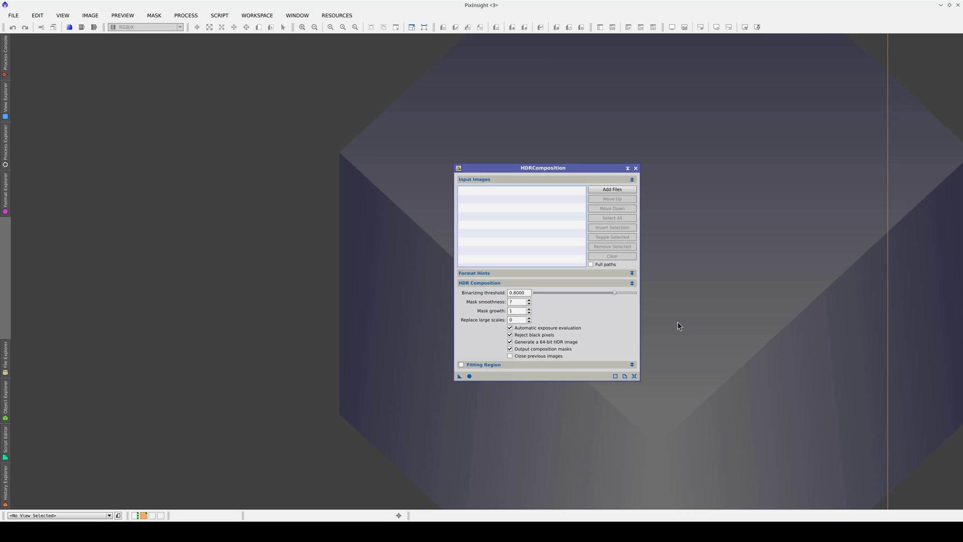
- Switch to the third workspace and add M51_long.xisf and M51_short.xisf as HDRComposition input images
click(516, 311)
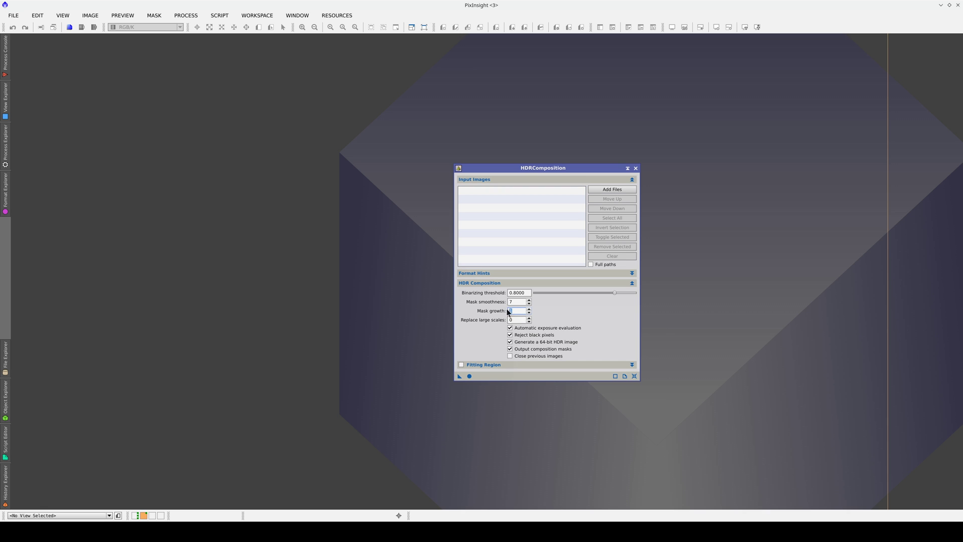
click(611, 189)
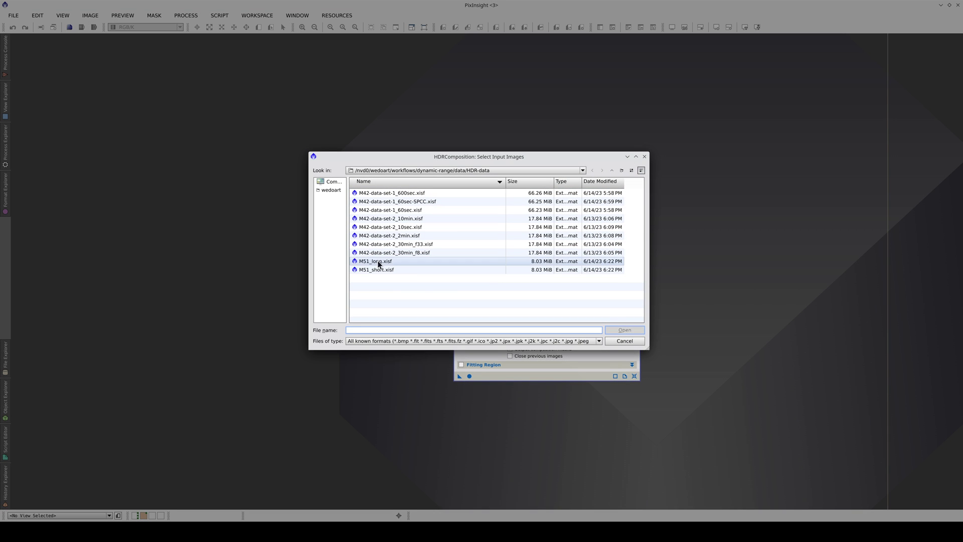
click(377, 261)
shift+click(378, 270)
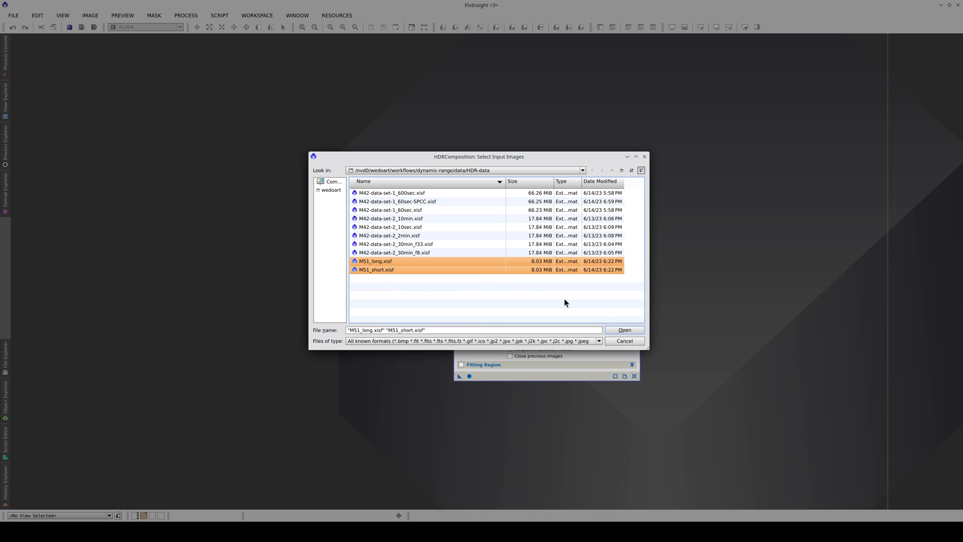
click(625, 330)
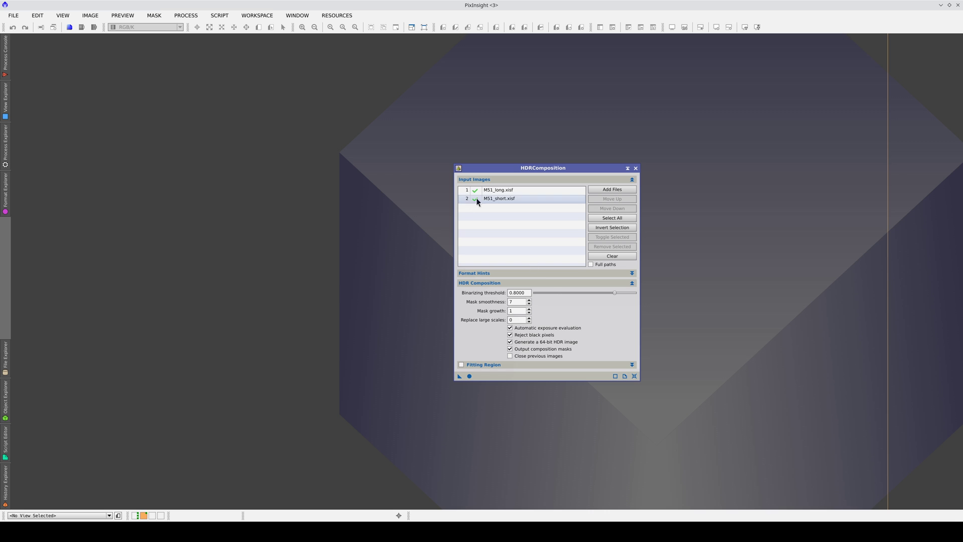
- Open M51_long.xisf from the input list, inspect its saturated galaxy cores at 2:1, and close the image
double_click(501, 191)
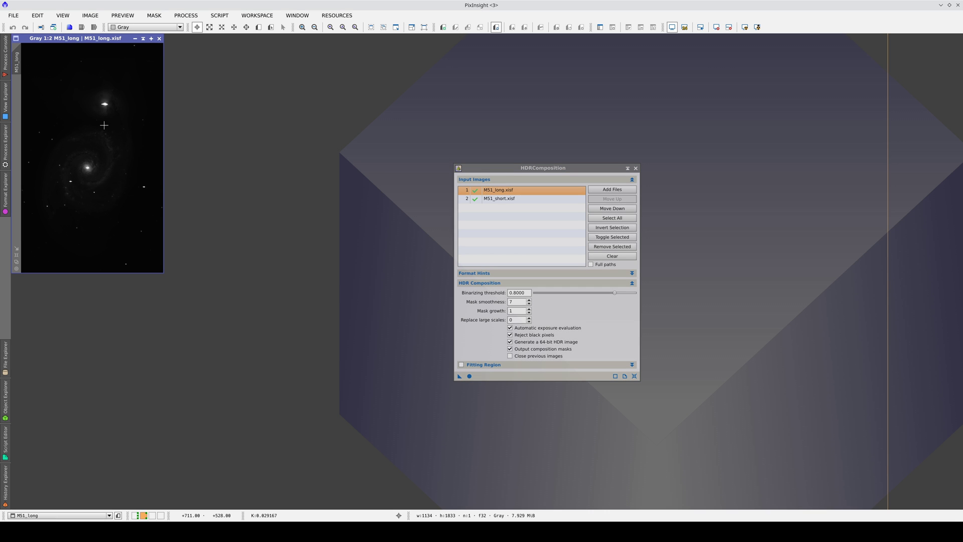
scroll(20, 247, up, 1)
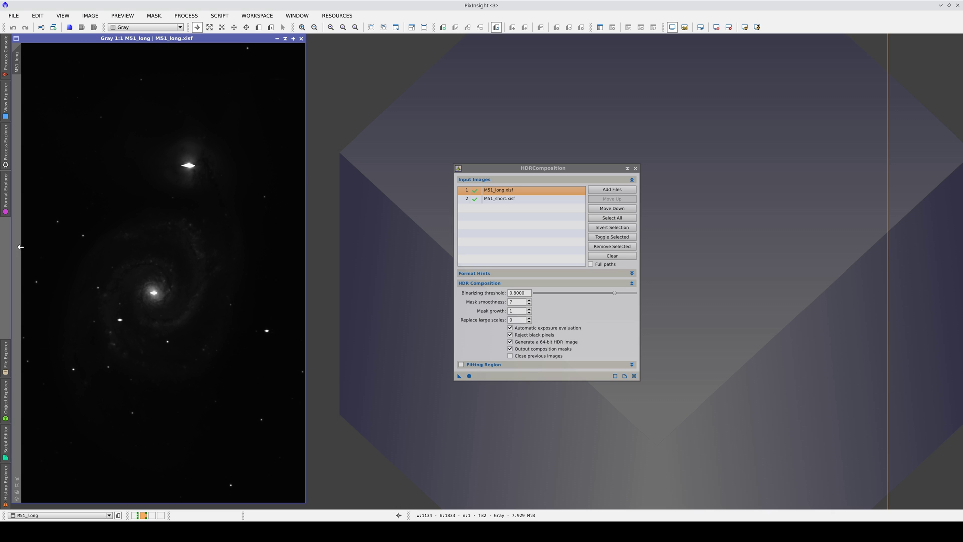
scroll(154, 245, up, 1)
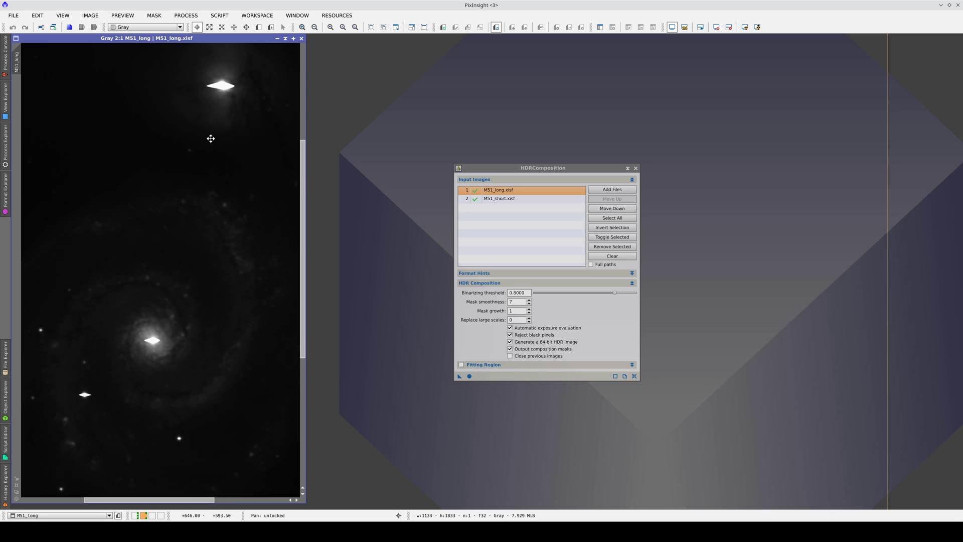
drag(209, 135, 204, 183)
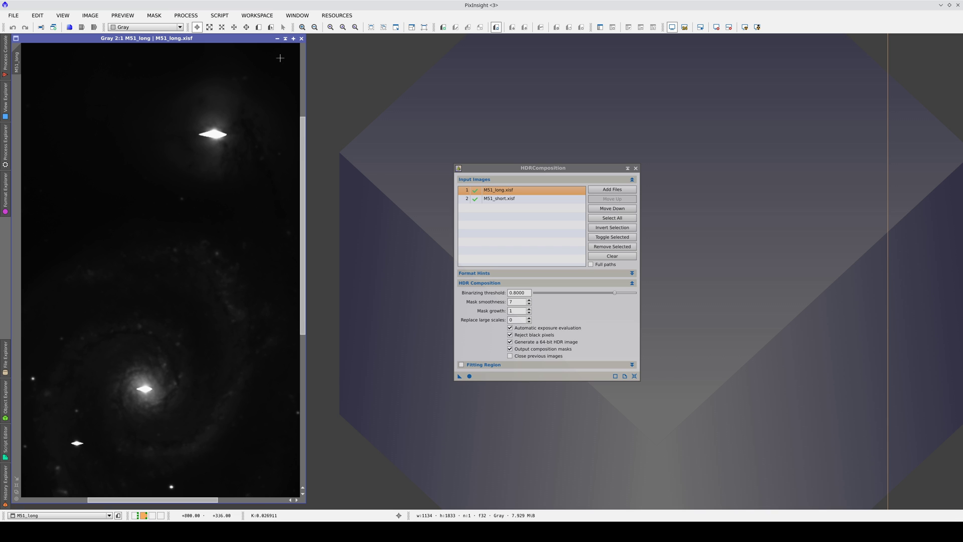
click(301, 38)
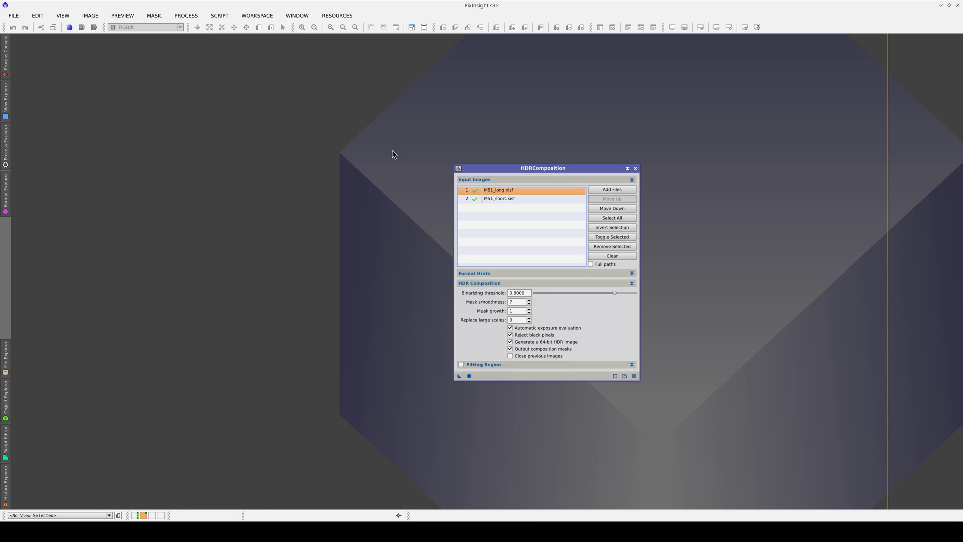
- Run HDRComposition on the two M51 exposures and display the enlarged HDR1 image with an automatic screen stretch
click(470, 376)
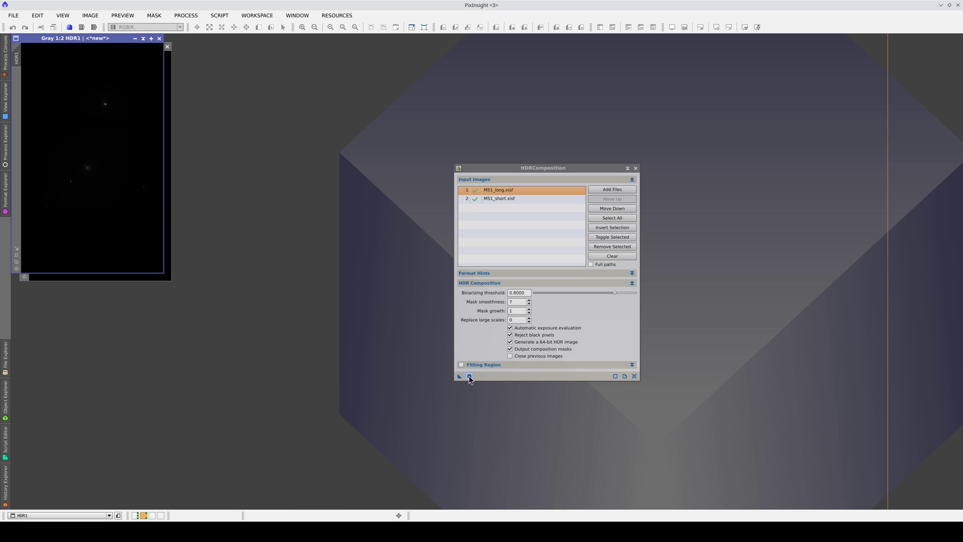
drag(106, 36, 336, 83)
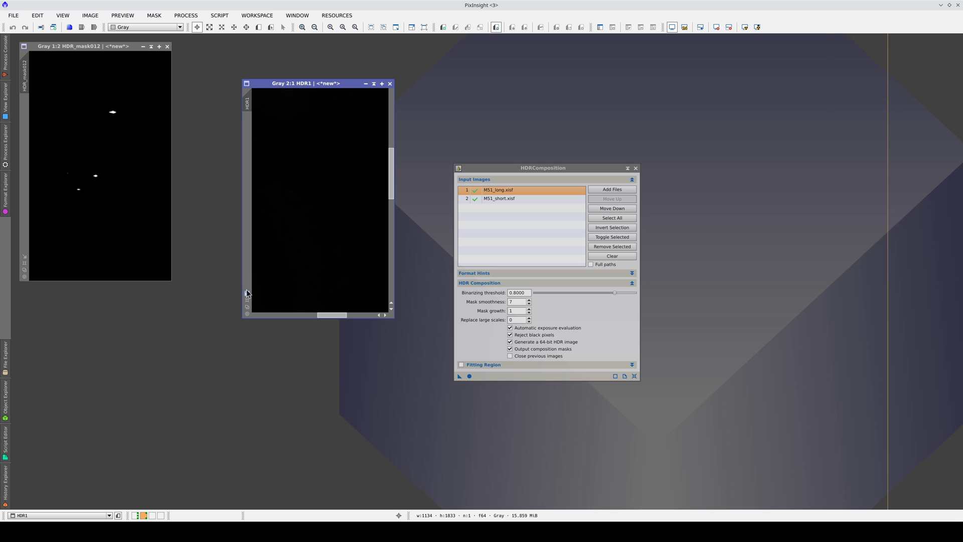
key(ctrl+alt+f)
drag(561, 168, 838, 170)
click(602, 221)
key(ctrl+a)
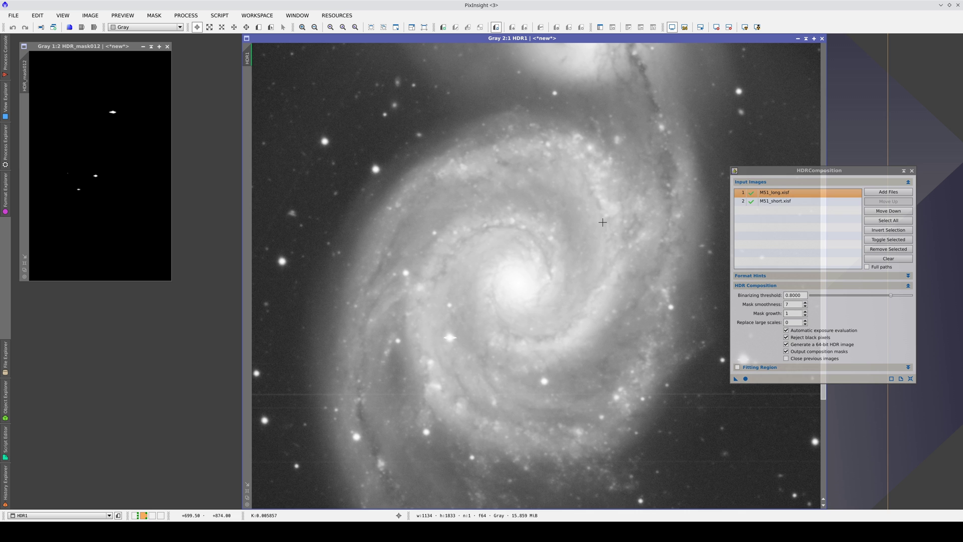
- Examine the companion galaxy's core in the M51 HDR1 image at 11:1 for transition artifacts
drag(577, 105, 534, 313)
scroll(606, 235, up, 9)
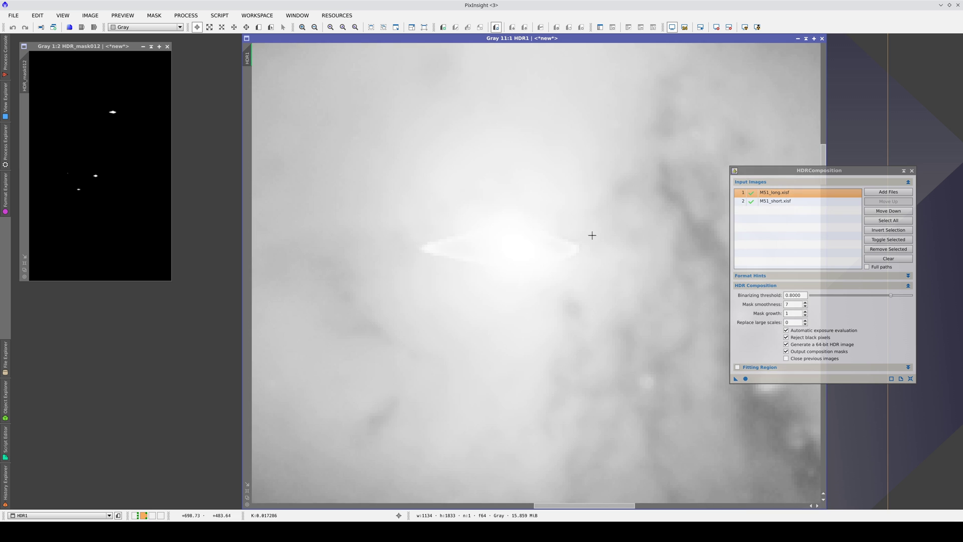
- Open ScreenTransferFunction and lower the HDR1 display midtones to about 0.0198 around the companion galaxy's core
click(5, 146)
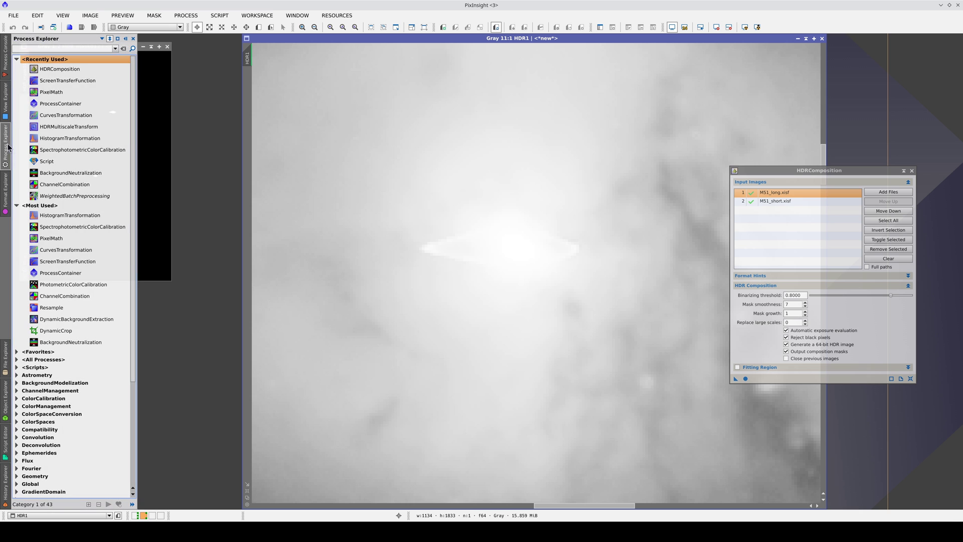
click(55, 81)
double_click(54, 81)
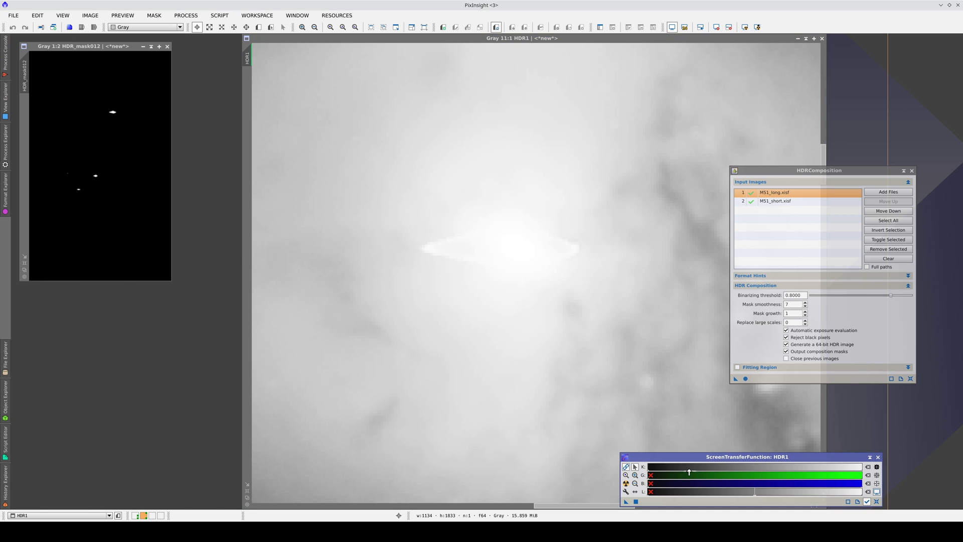
mouse_move(653, 469)
mouse_down()
mouse_move(673, 468)
mouse_move(655, 468)
mouse_up()
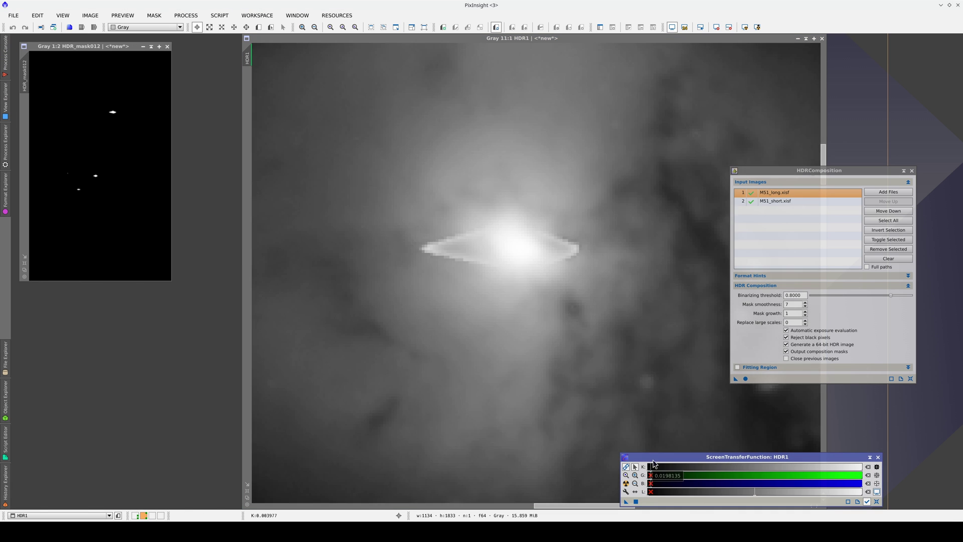
scroll(497, 332, down, 3)
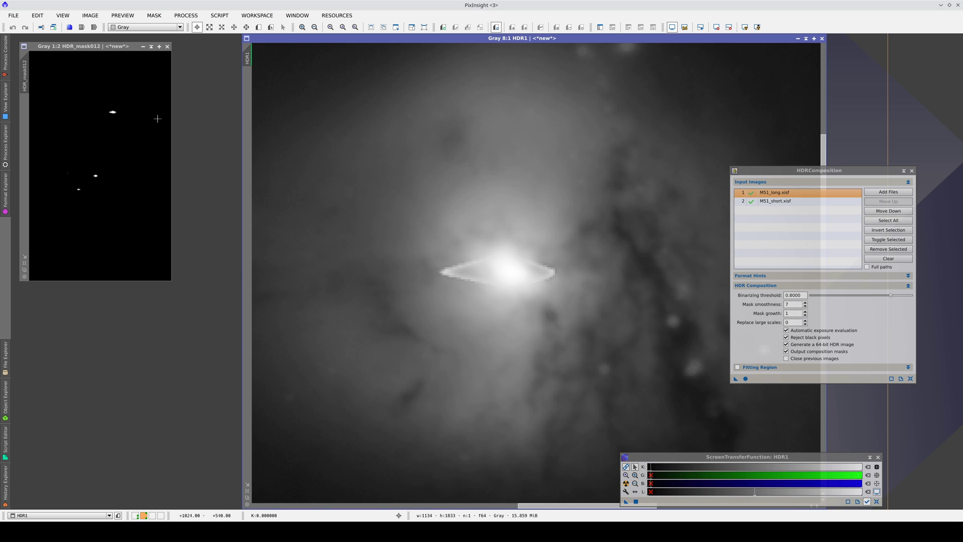
- Inspect HDR_mask012 at 6:1, rerun HDRComposition with mask growth 10, and place HDR_mask013 beside it with the same view
scroll(109, 108, up, 4)
scroll(95, 157, up, 2)
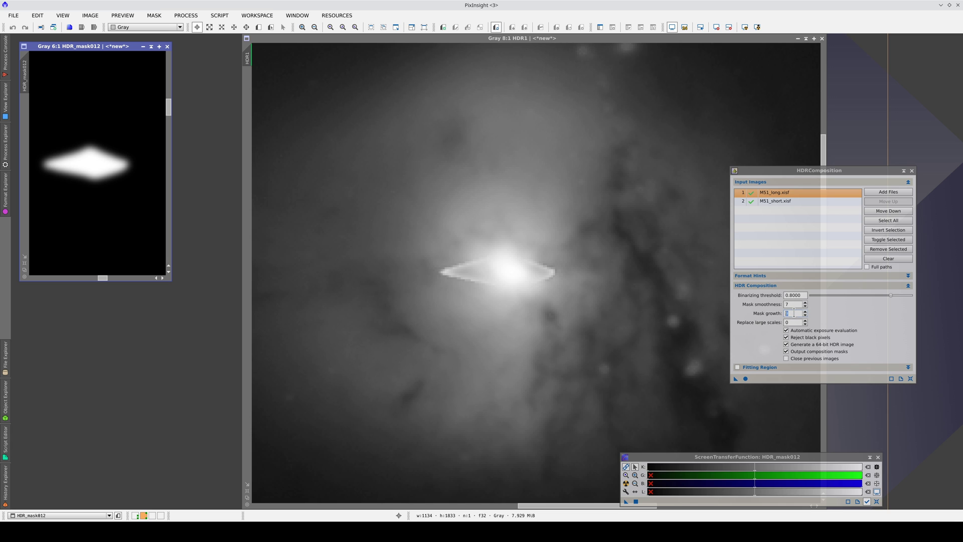
click(746, 379)
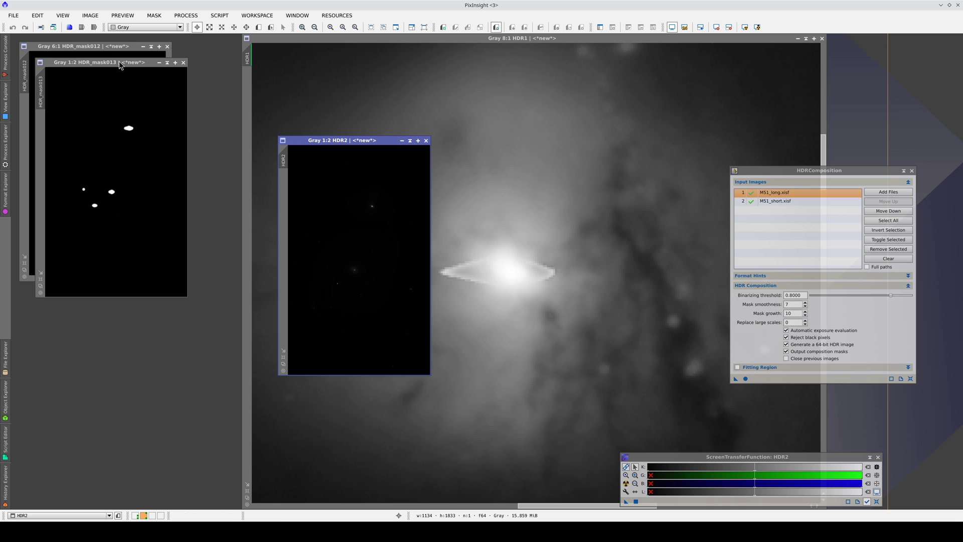
drag(120, 65, 251, 49)
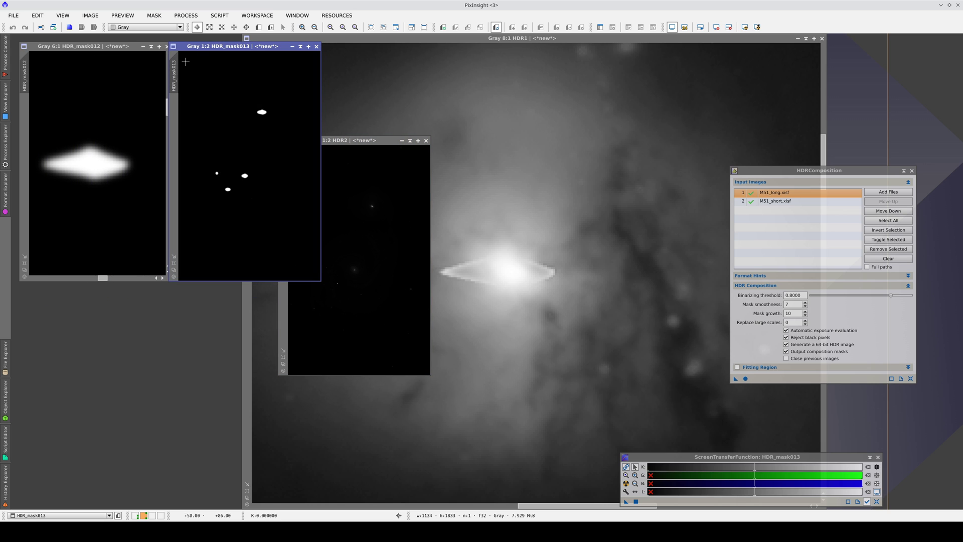
drag(26, 73, 176, 75)
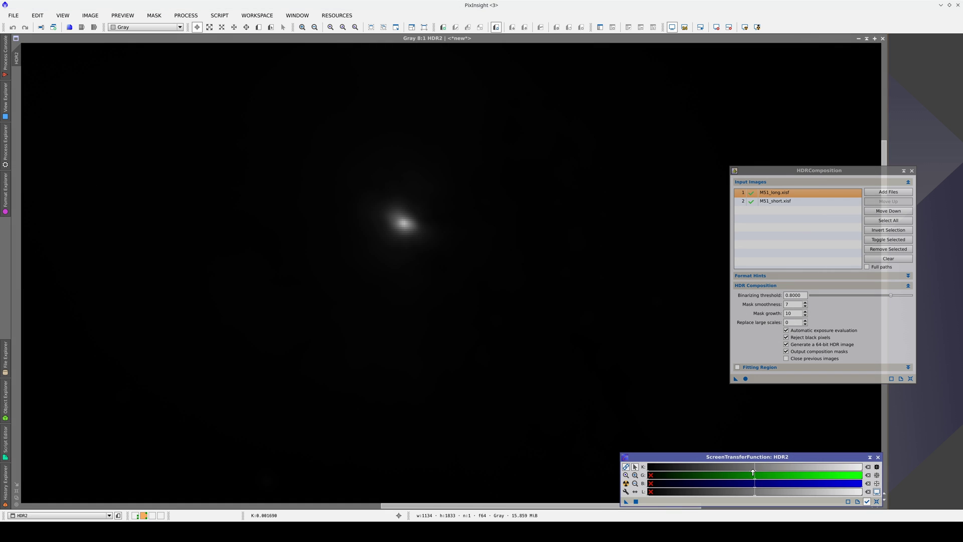
- Set the HDR2 display midtones to about 0.0221 and inspect both M51 galaxy cores for transition artifacts
drag(753, 473, 651, 473)
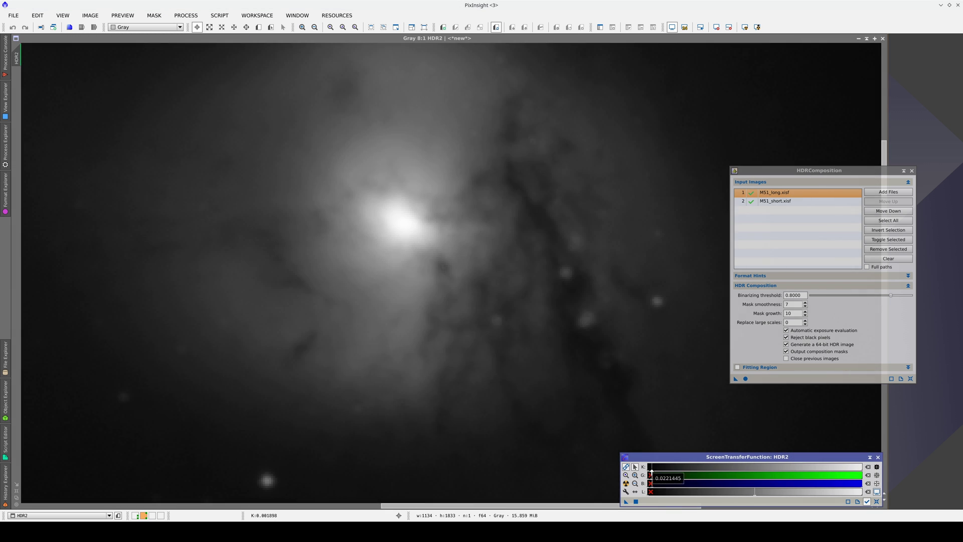
scroll(354, 379, down, 2)
scroll(350, 382, down, 4)
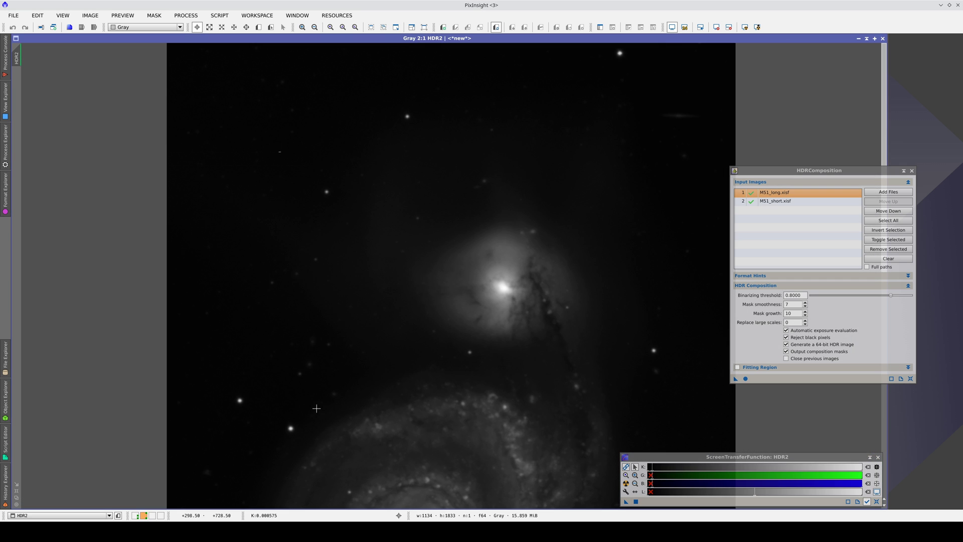
drag(403, 432, 426, 250)
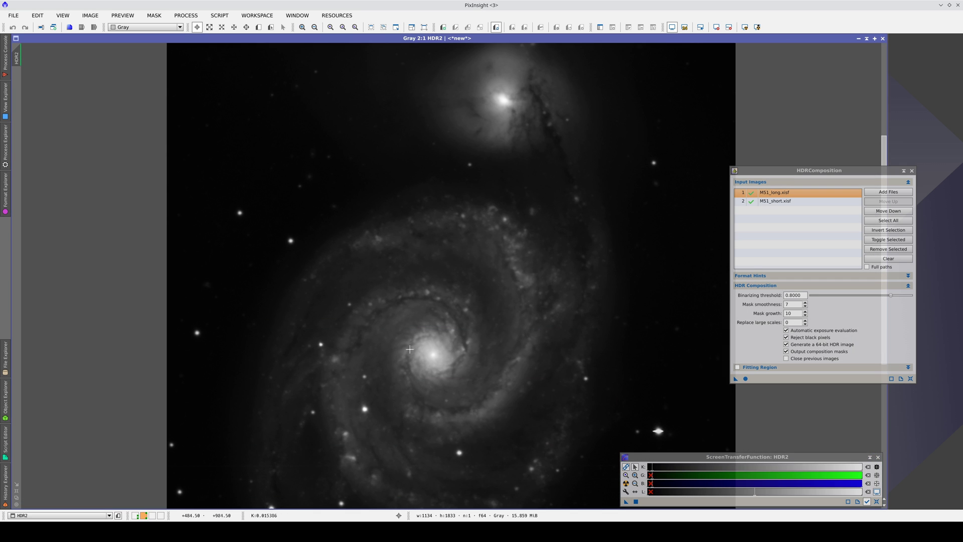
scroll(424, 369, up, 7)
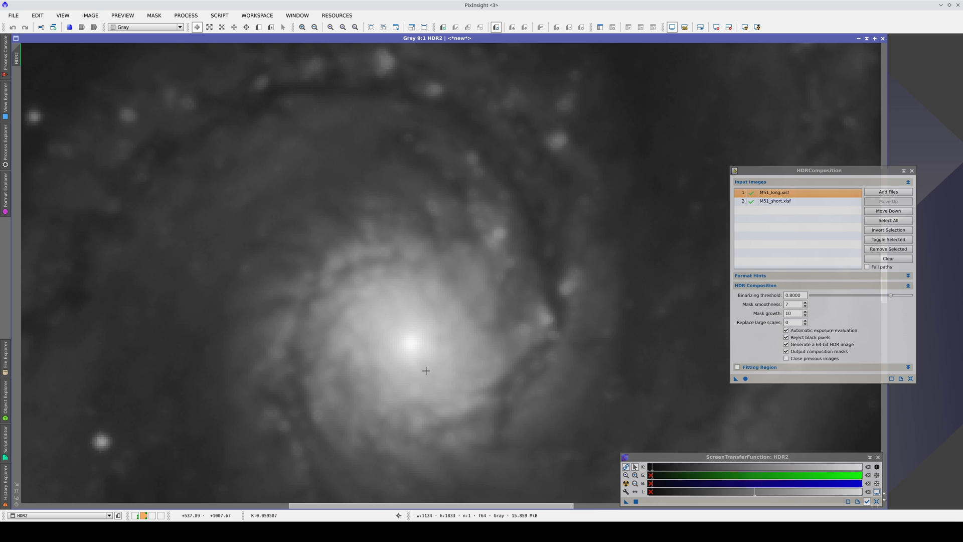
drag(433, 352, 475, 293)
mouse_move(355, 385)
mouse_down()
mouse_move(430, 279)
mouse_move(477, 239)
mouse_move(506, 230)
mouse_move(409, 307)
mouse_move(350, 374)
mouse_up()
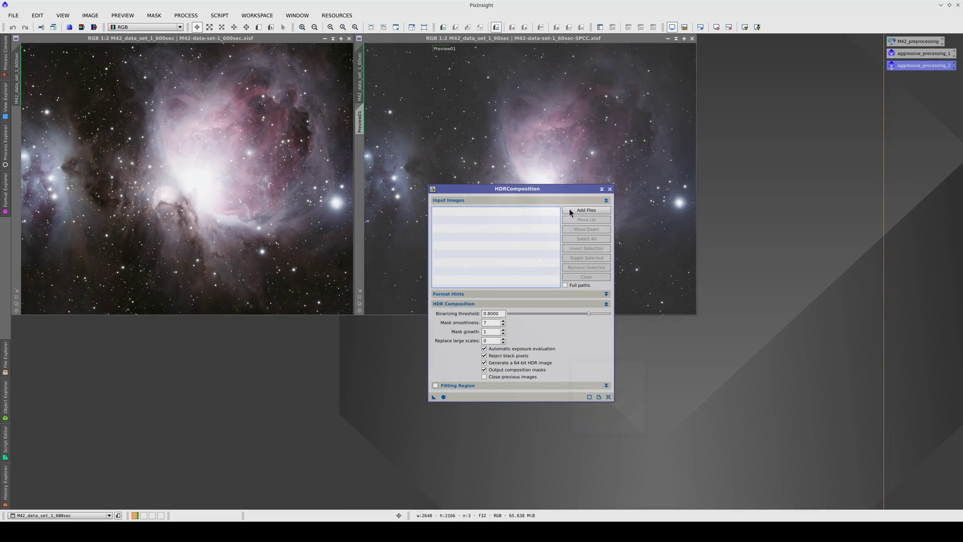
- Add the five M42-data-set-2 exposures as HDRComposition input images and disable automatic exposure evaluation
click(576, 209)
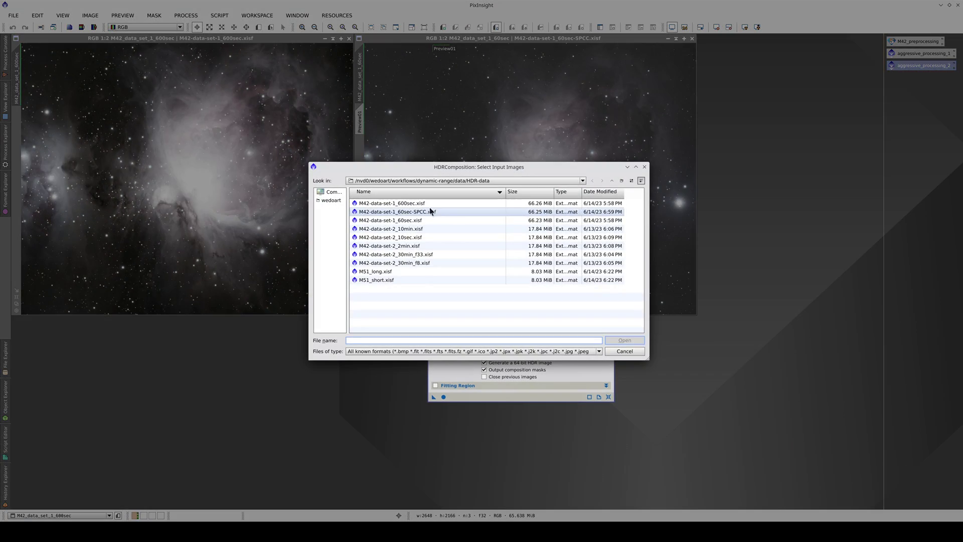
click(401, 229)
shift+click(395, 263)
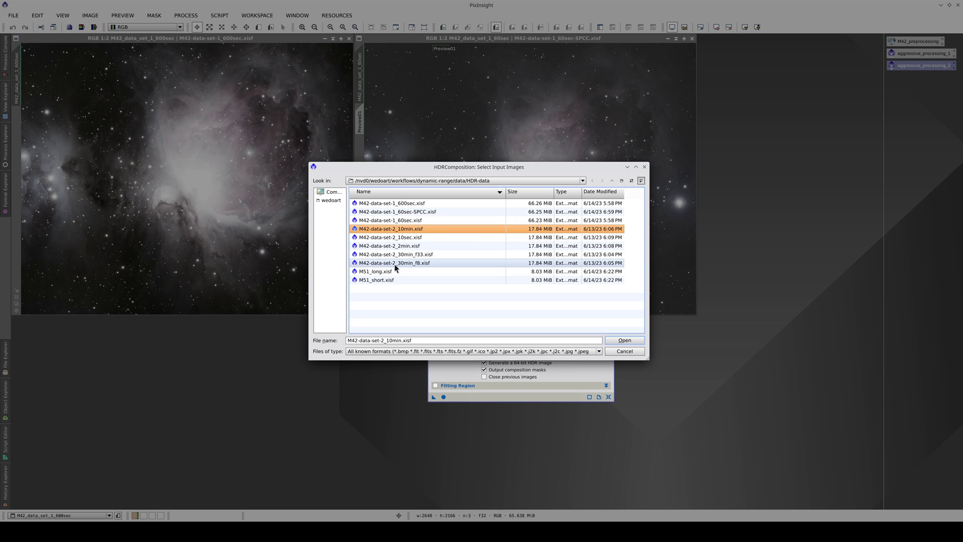
click(625, 340)
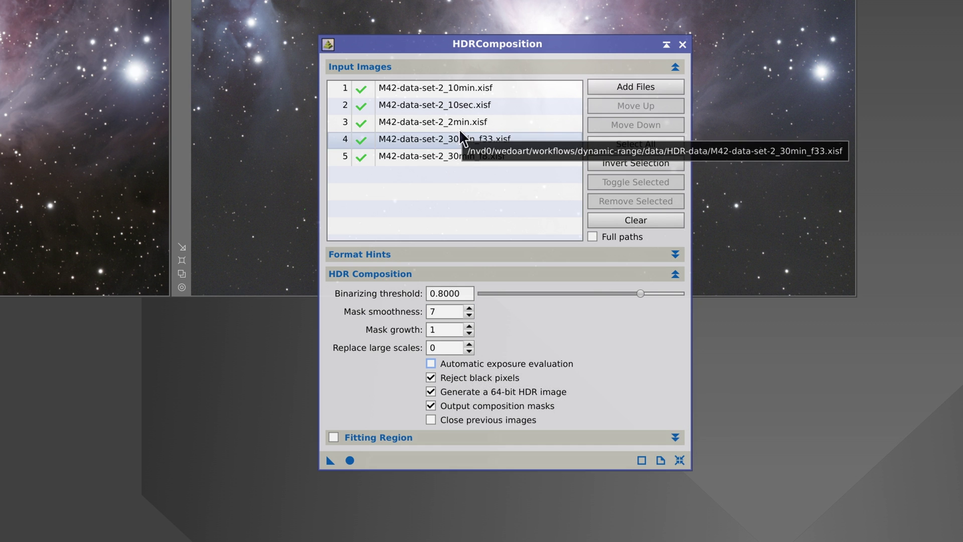
- Move M42-data-set-2_30min_f33.xisf to the first place in the input image list
click(459, 89)
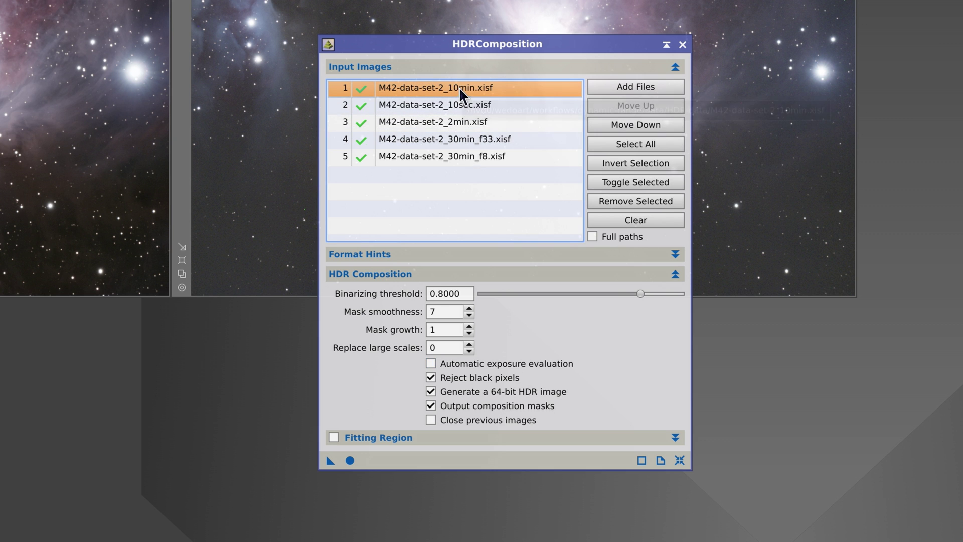
click(470, 153)
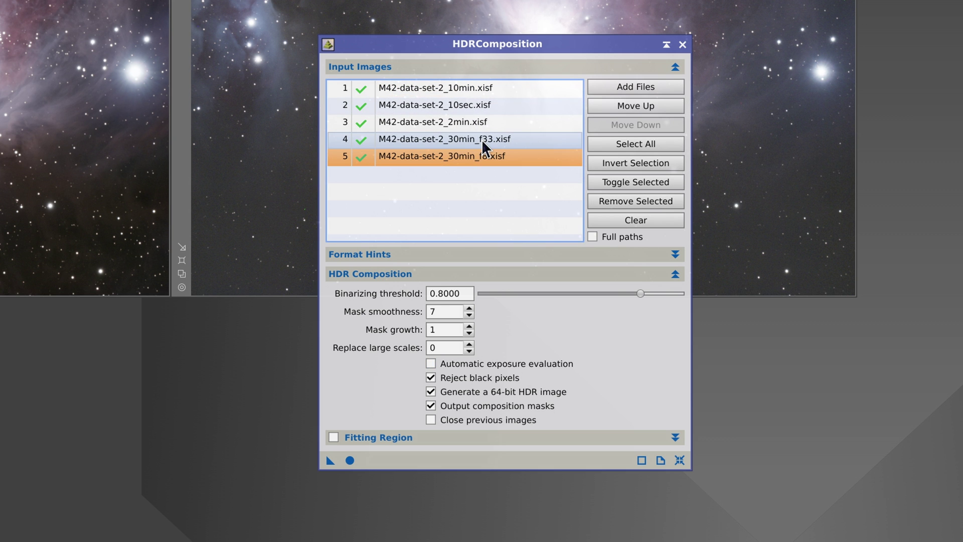
click(481, 139)
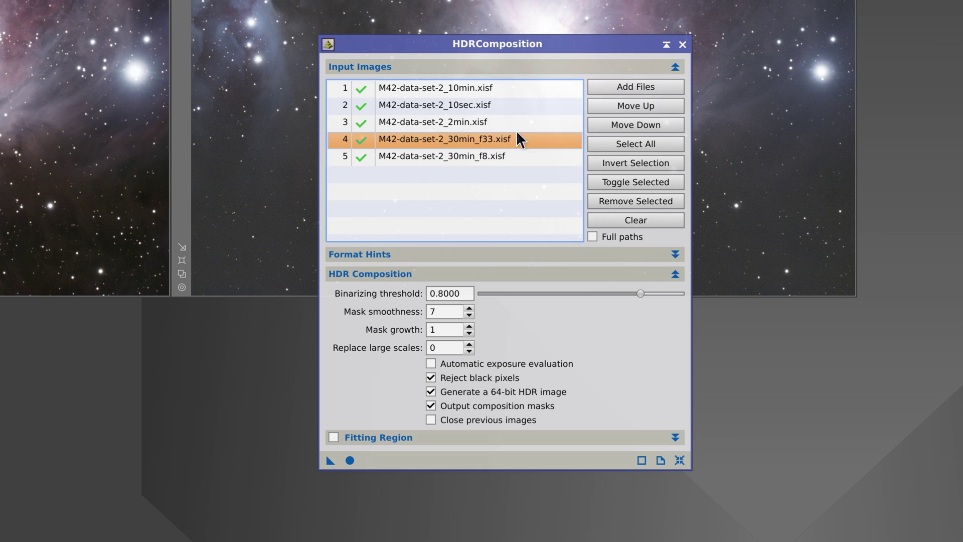
click(639, 106)
click(639, 106)
click(639, 106)
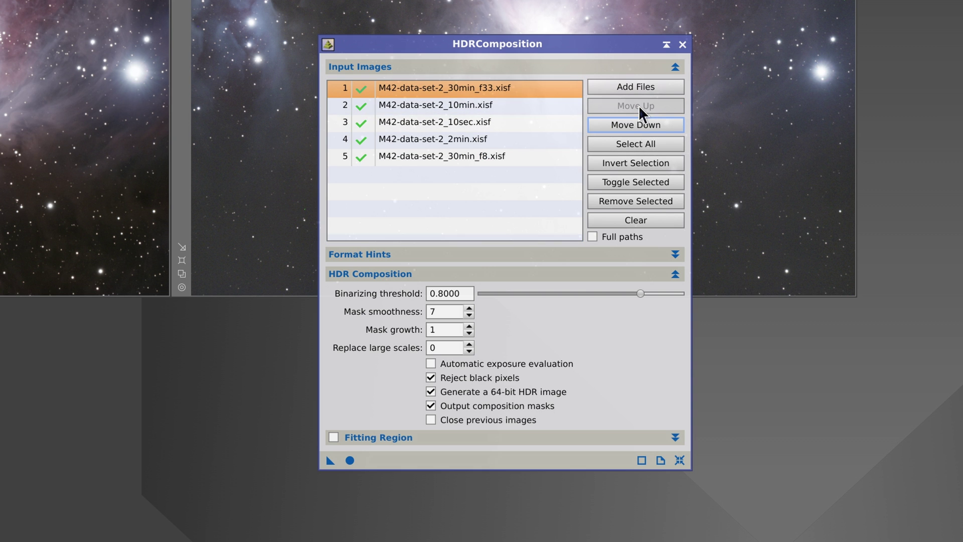
- Move M42-data-set-2_30min_f8.xisf to second place and M42-data-set-2_2min.xisf above M42-data-set-2_10sec.xisf
click(485, 153)
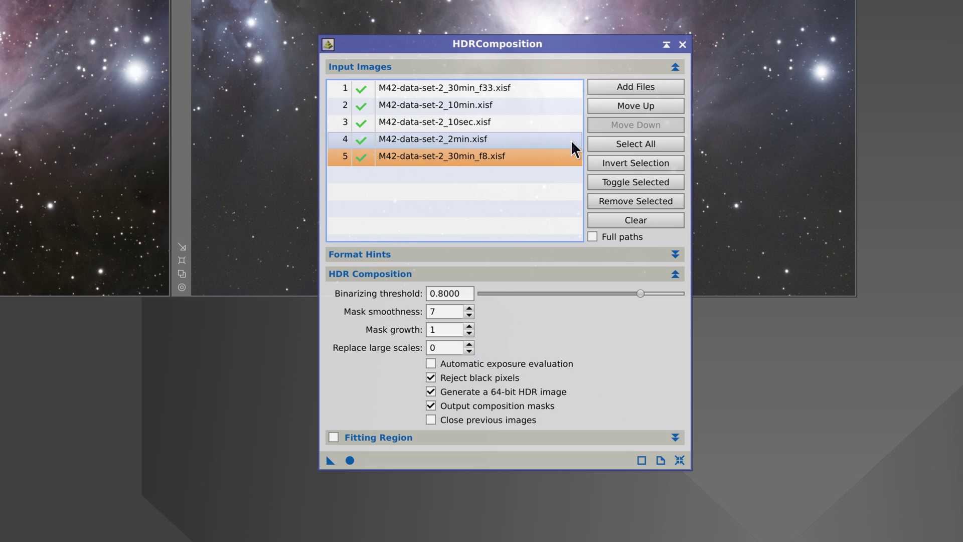
click(631, 106)
click(631, 107)
click(631, 107)
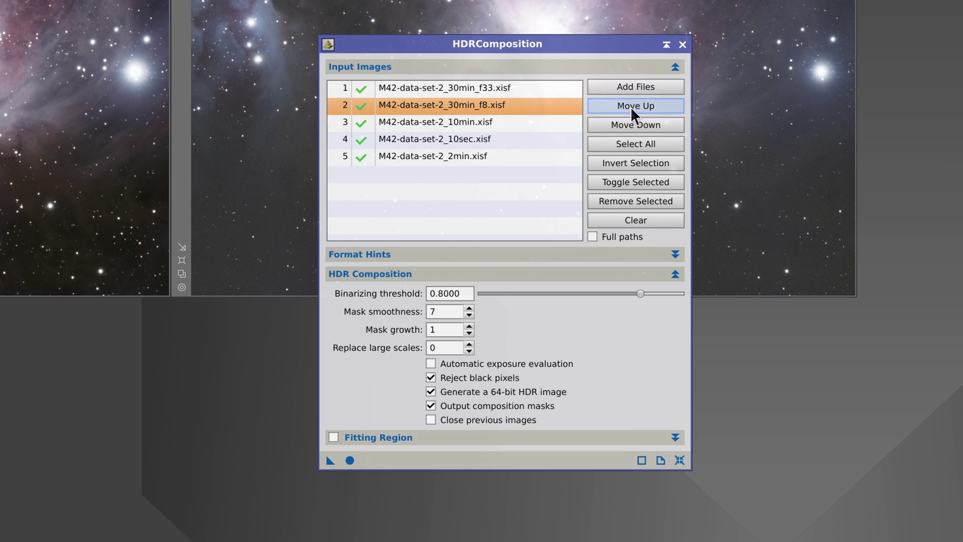
click(503, 121)
click(484, 155)
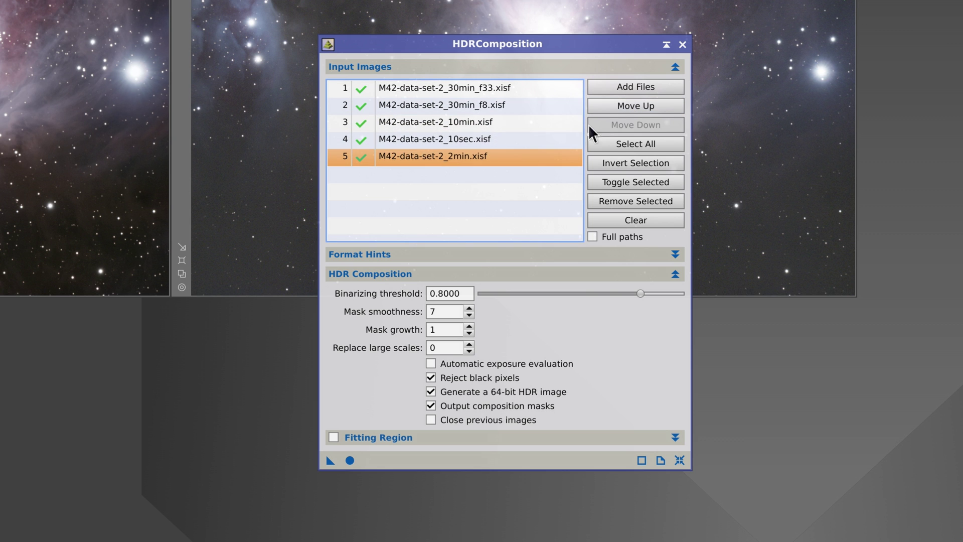
click(625, 103)
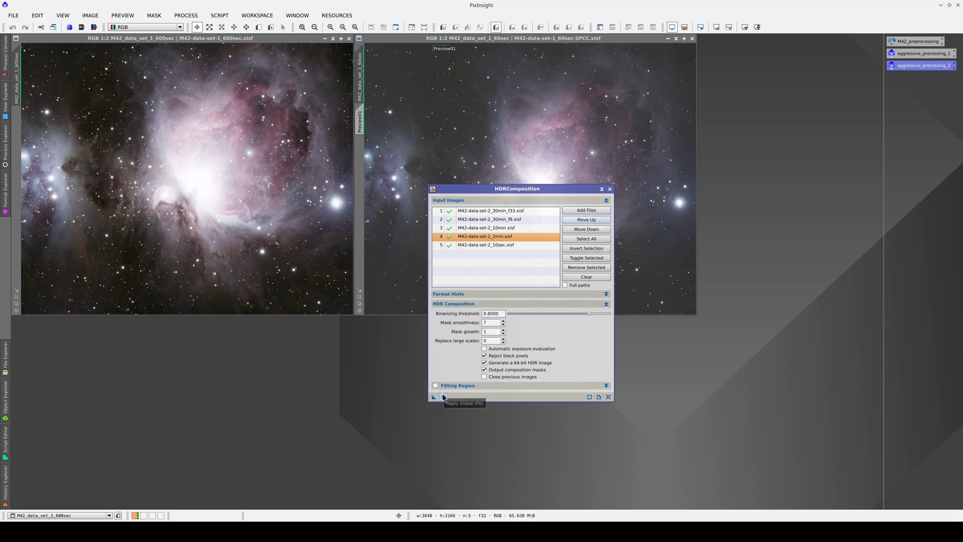
- Run HDRComposition on the five M42 exposures and move the HDR image clear of the composition masks
click(443, 397)
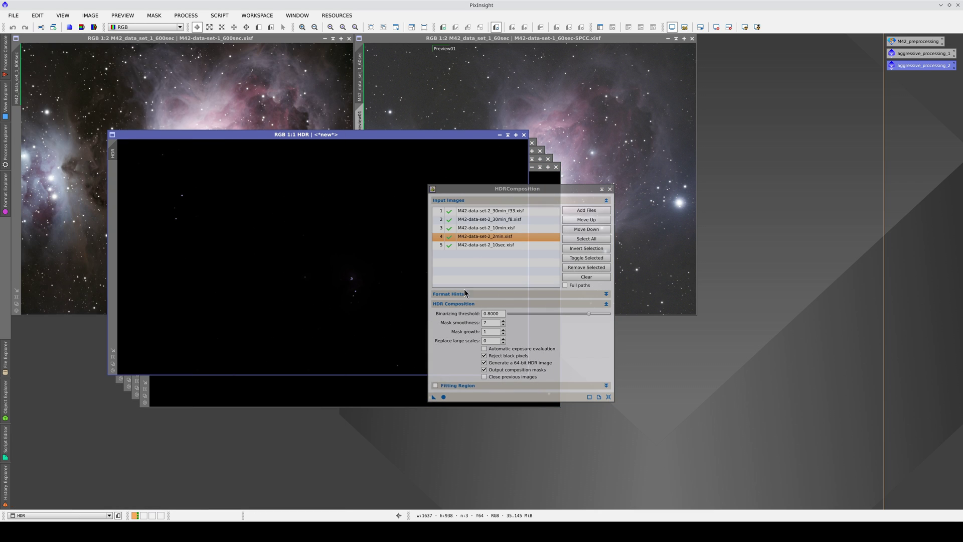
drag(555, 189, 839, 185)
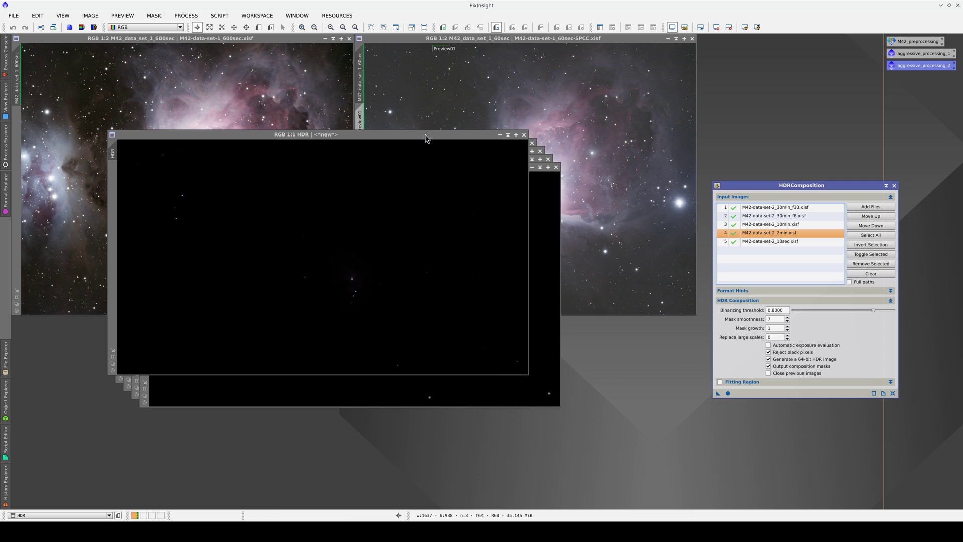
drag(444, 135, 719, 54)
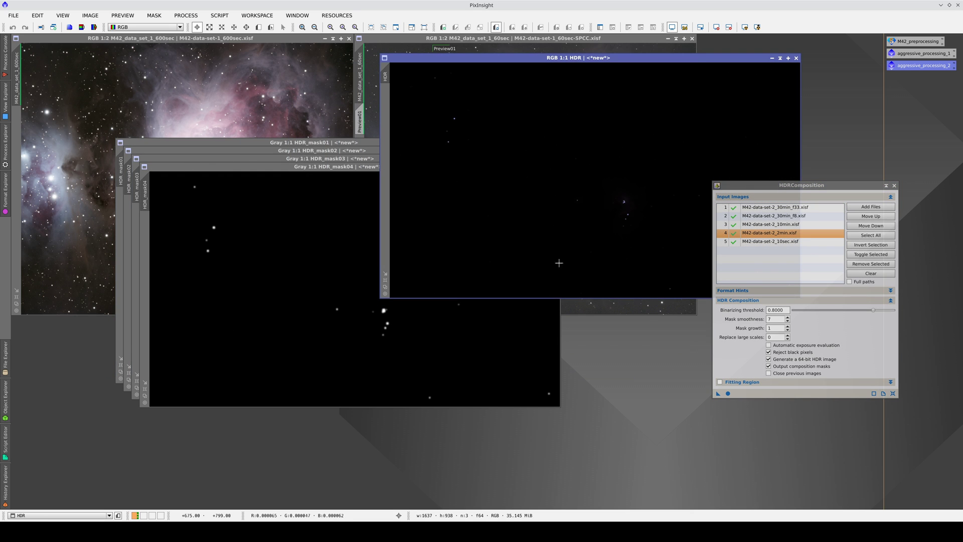
- Review the M42 composition masks one after another, from HDR_mask04 back to HDR_mask01
click(273, 199)
click(274, 159)
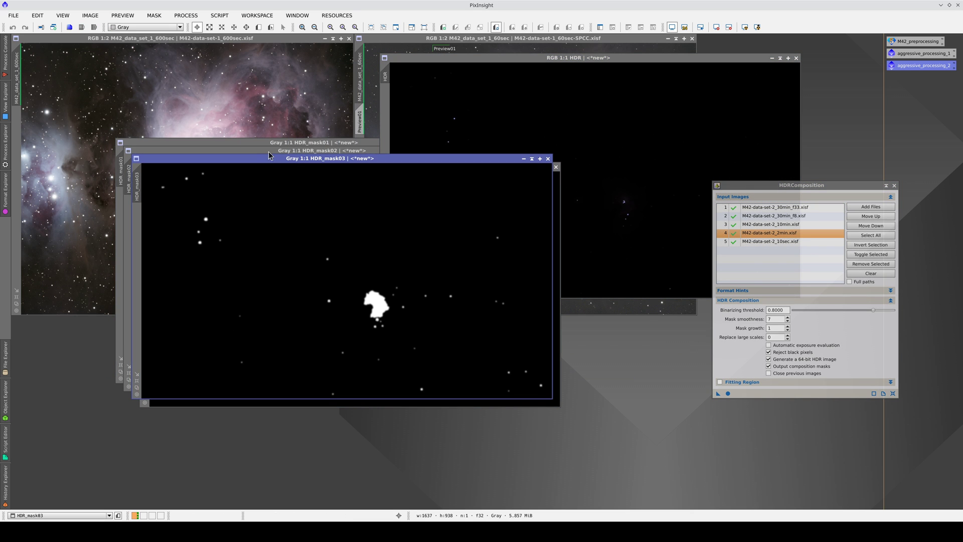
click(269, 152)
click(264, 143)
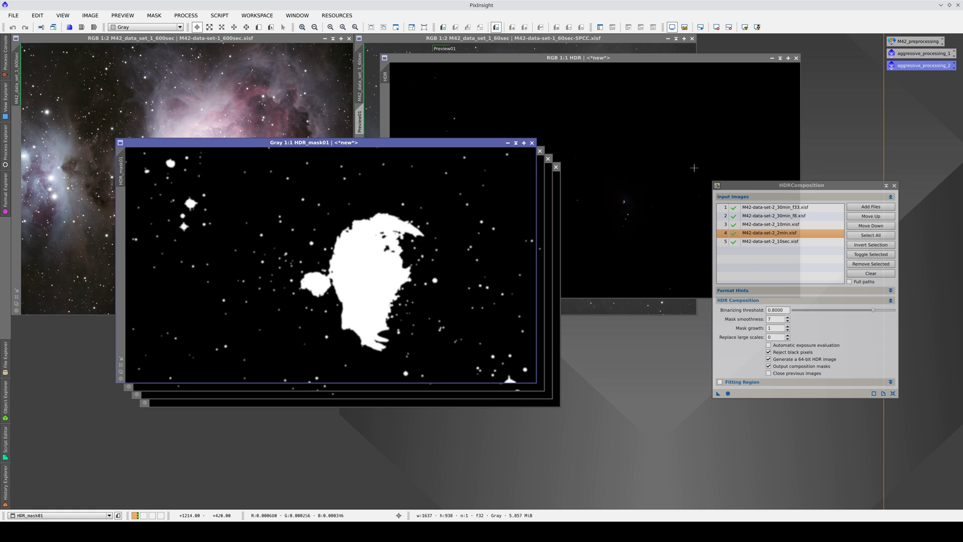
- Place M42-data-set-2_30min_f8.xisf before the f33 exposure and try to run HDRComposition in this manual order
click(768, 217)
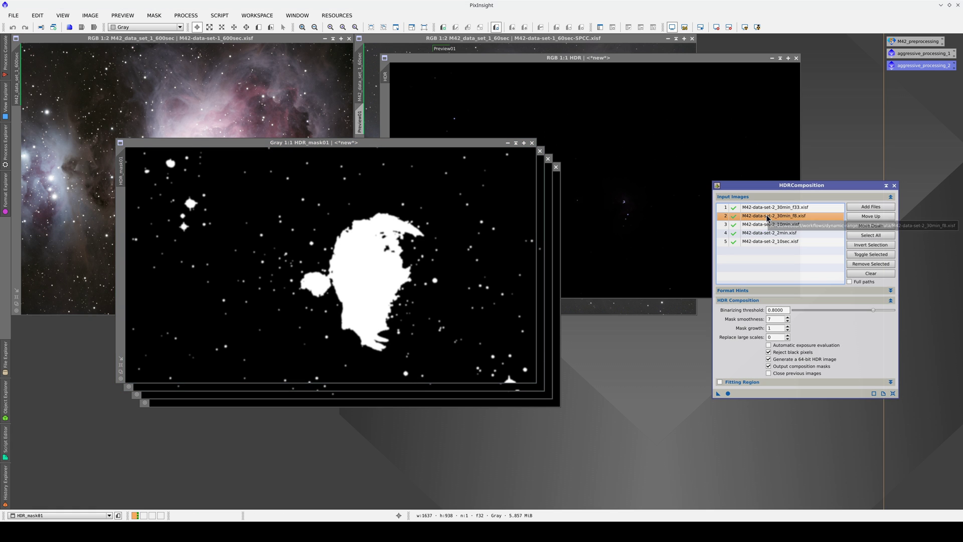
click(878, 217)
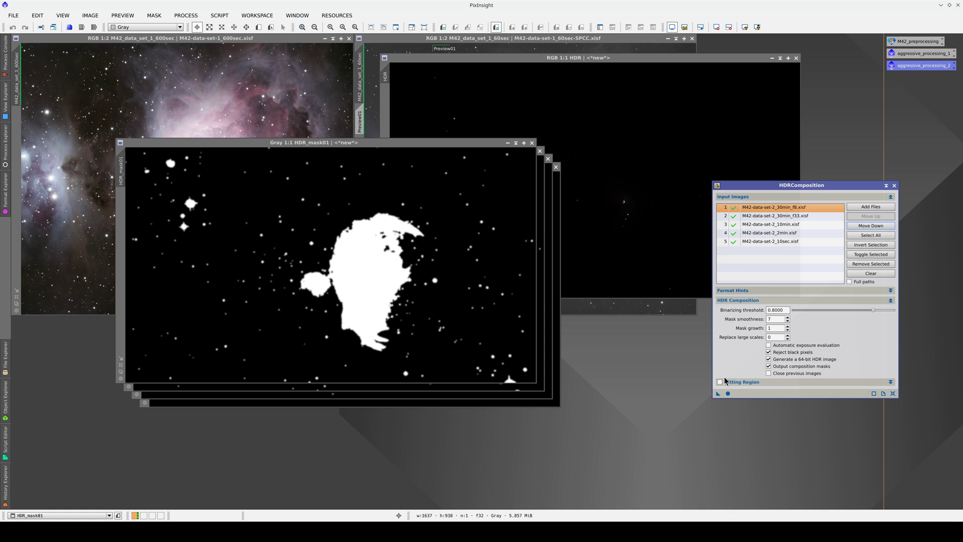
click(728, 394)
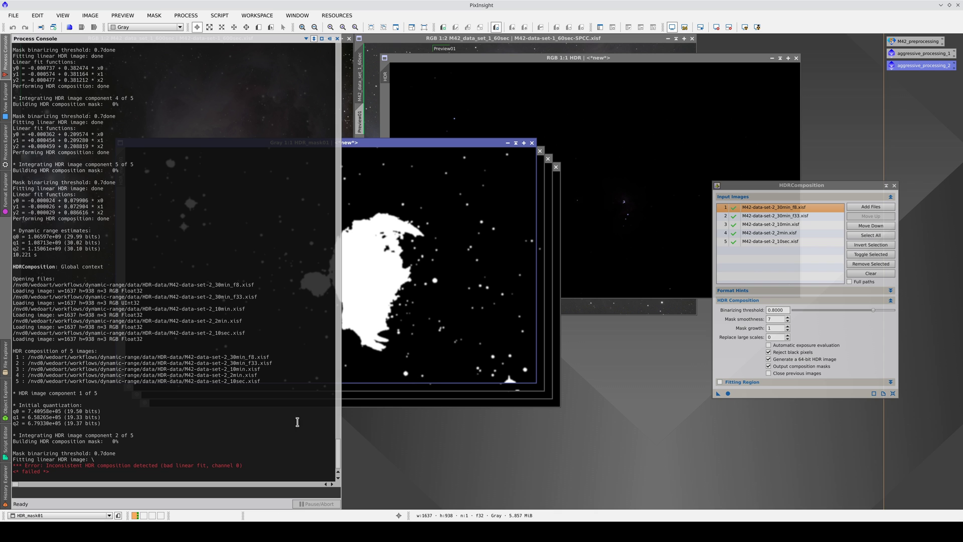
drag(244, 465, 15, 465)
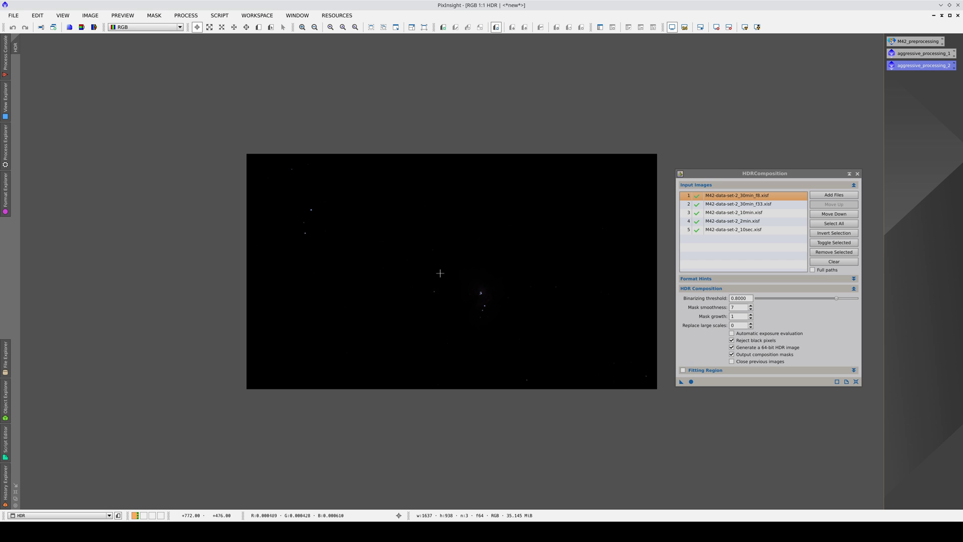
- Highlight the dynamic range estimates of the first five-exposure M42 composition in the process console
click(7, 58)
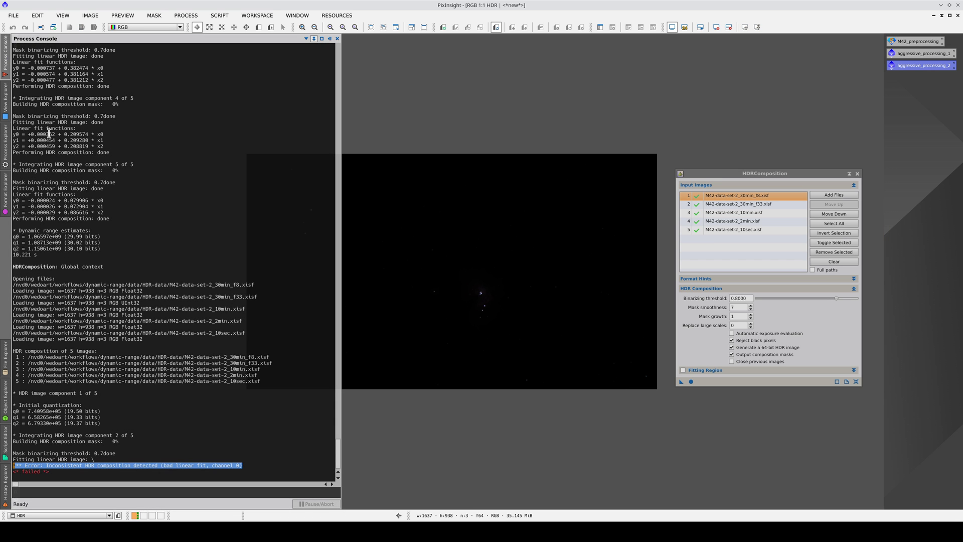
drag(102, 248, 14, 234)
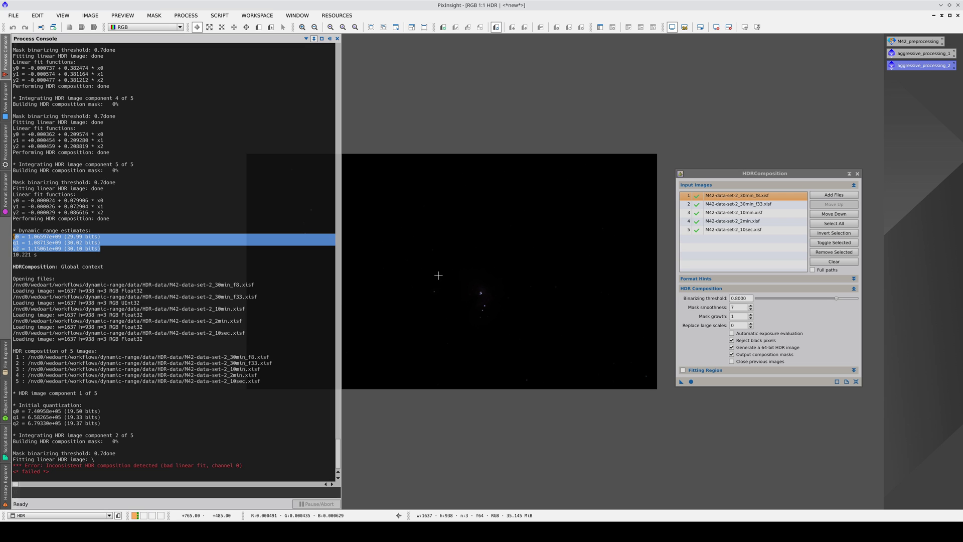
- Open ScreenTransferFunction and apply an auto stretch to the HDR image
mouse_move(3, 147)
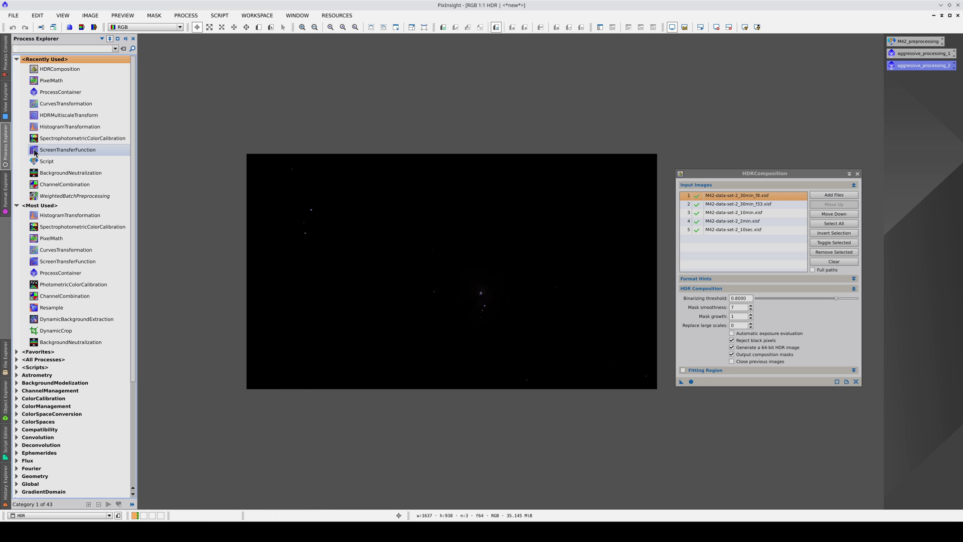
double_click(65, 150)
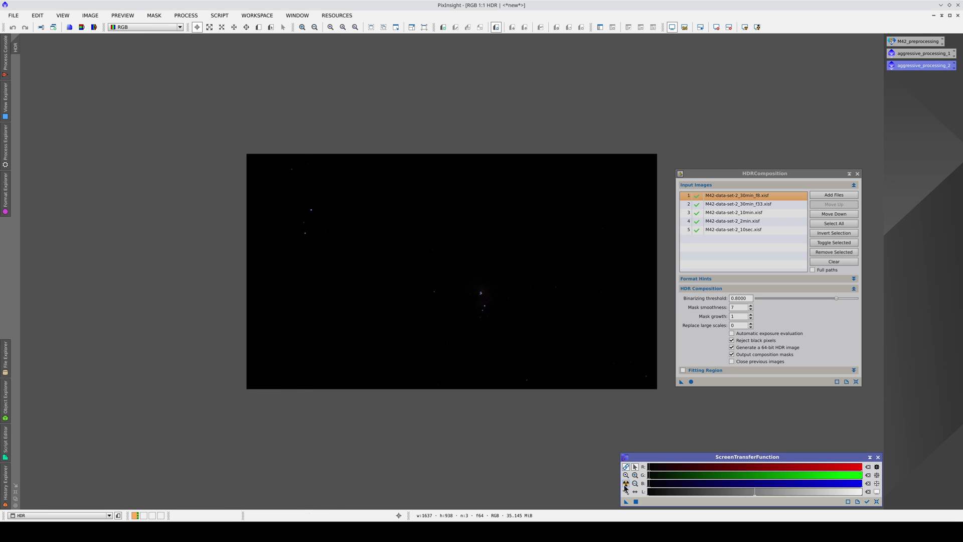
click(626, 484)
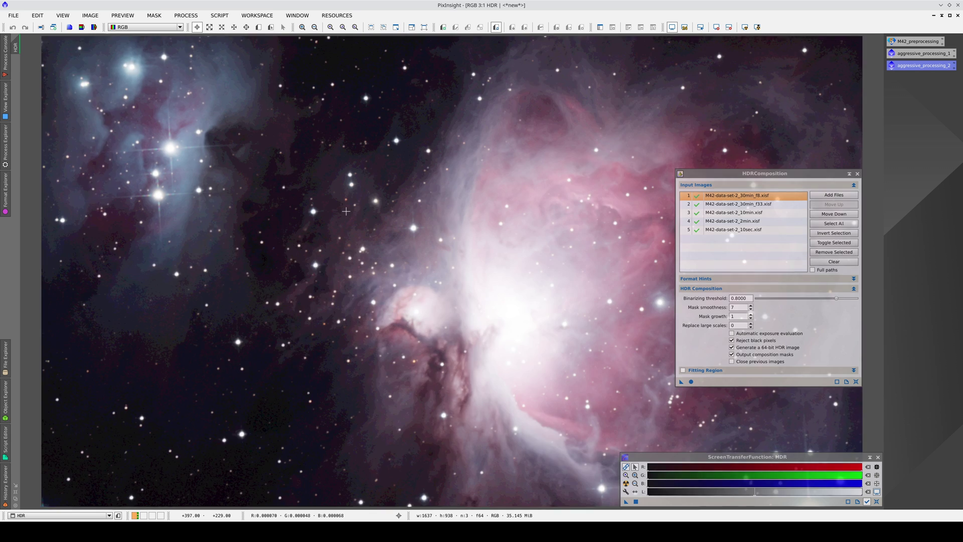
- Compare the HDR image's dark area beside the bluish nebula with and without 24-bit screen transfer lookup tables, leaving them enabled
scroll(299, 194, up, 2)
scroll(299, 194, up, 1)
scroll(276, 146, up, 1)
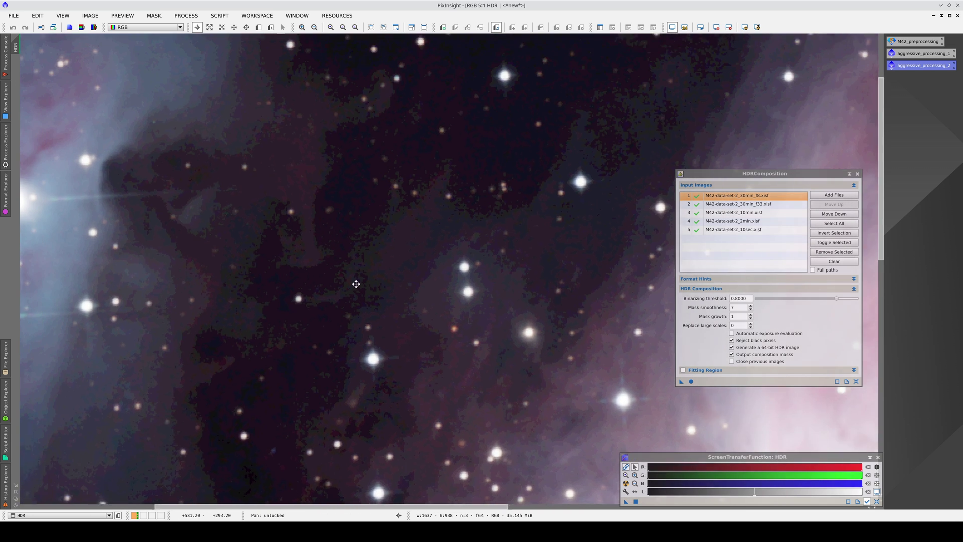
drag(354, 282, 388, 337)
drag(439, 291, 428, 297)
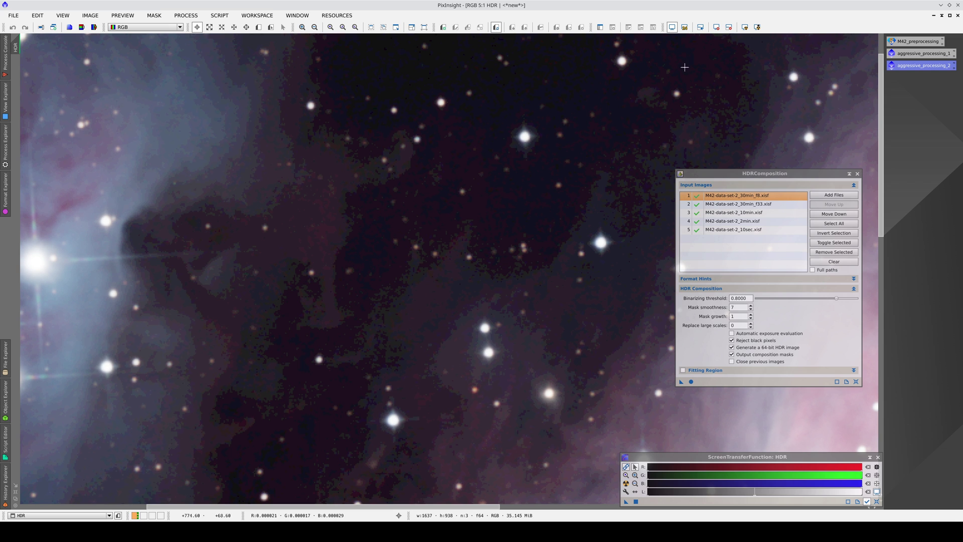
click(685, 28)
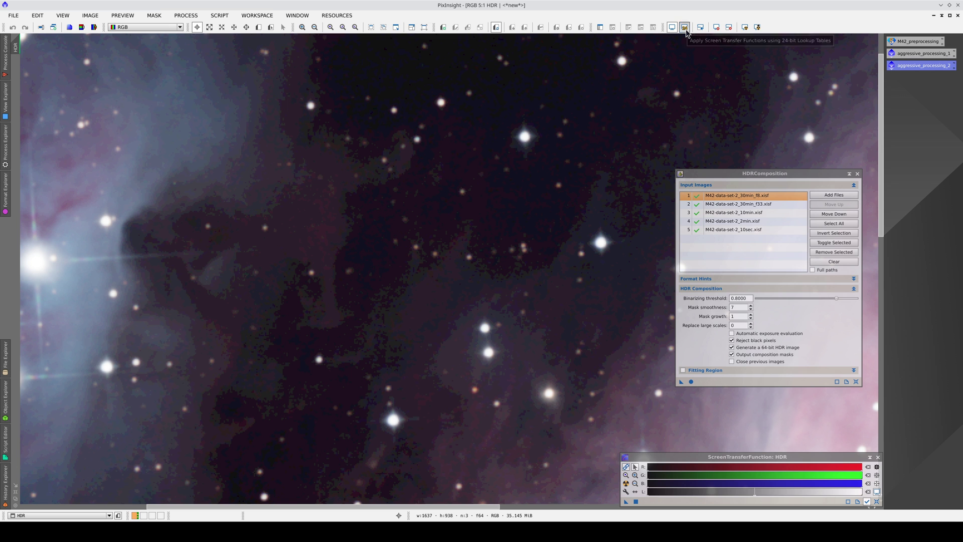
click(686, 28)
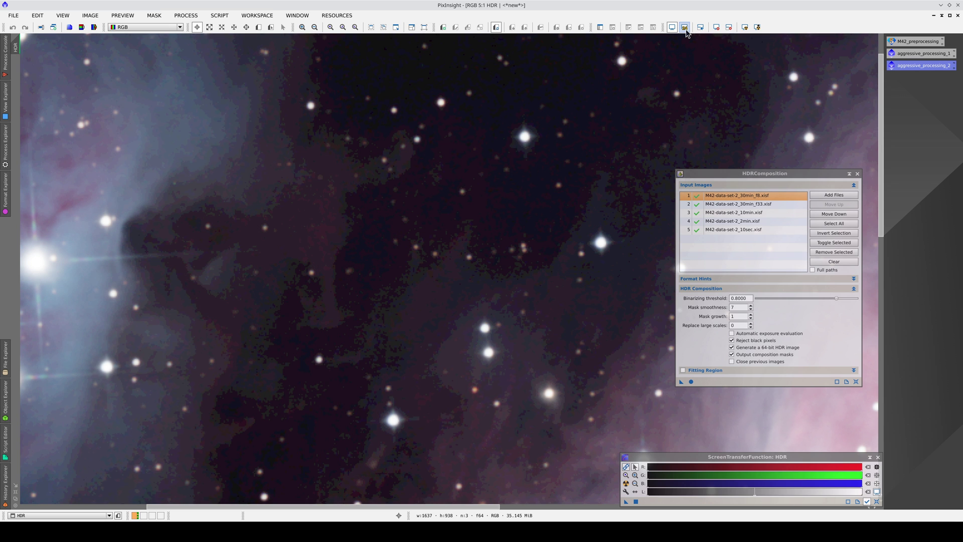
click(686, 28)
click(686, 28)
click(685, 29)
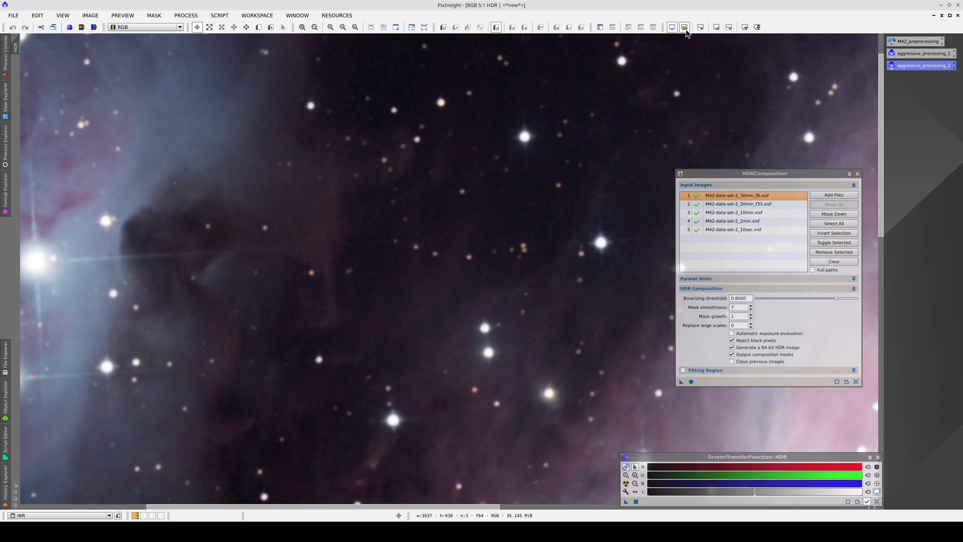